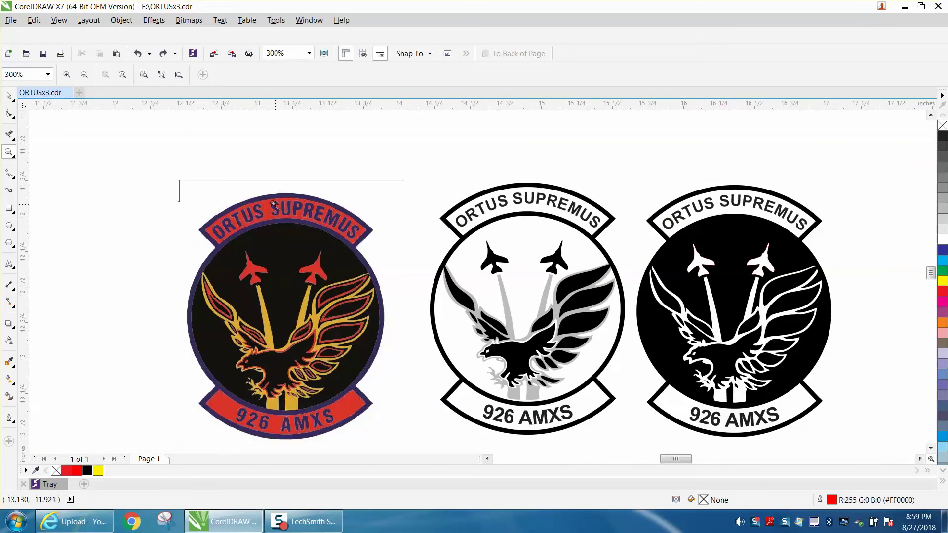
- Move the two black-and-white emblems aside and centre the colour emblem bitmap on the page at X 20, Y -14 inches
{"action": "scroll", "coordinate": [141, 194], "scroll_direction": "down", "scroll_amount": 1}
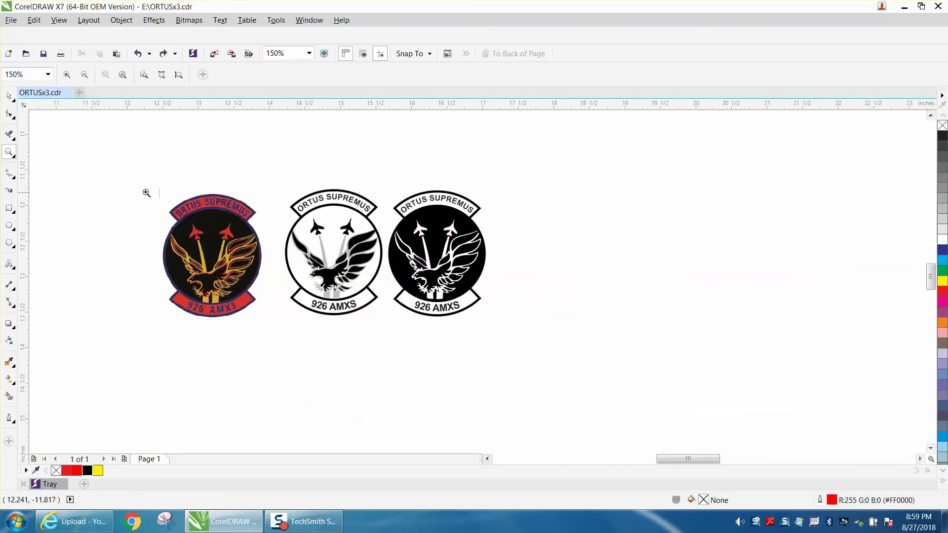
{"action": "left_click_drag", "start_coordinate": [277, 204], "coordinate": [563, 348]}
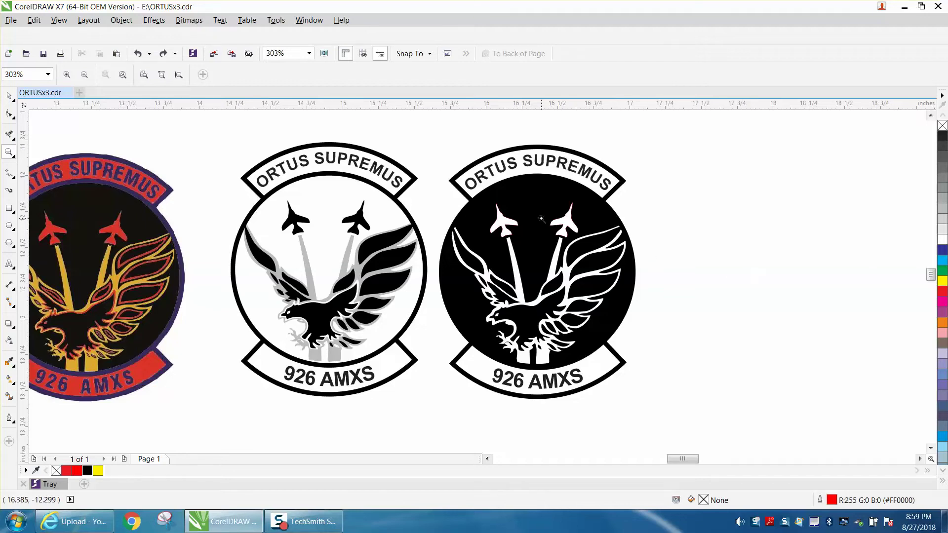
{"action": "scroll", "coordinate": [521, 199], "scroll_direction": "down", "scroll_amount": 3}
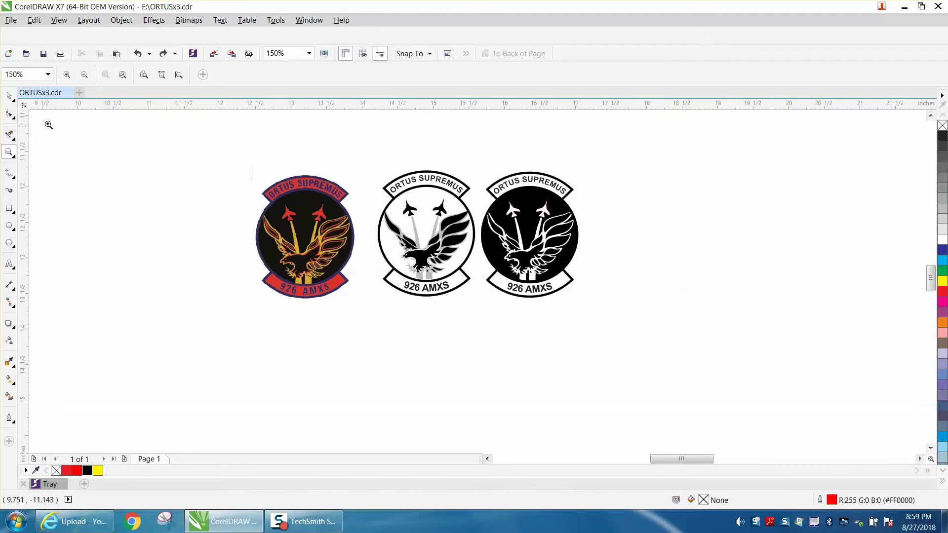
{"action": "left_click", "coordinate": [9, 96]}
{"action": "left_click", "coordinate": [314, 243]}
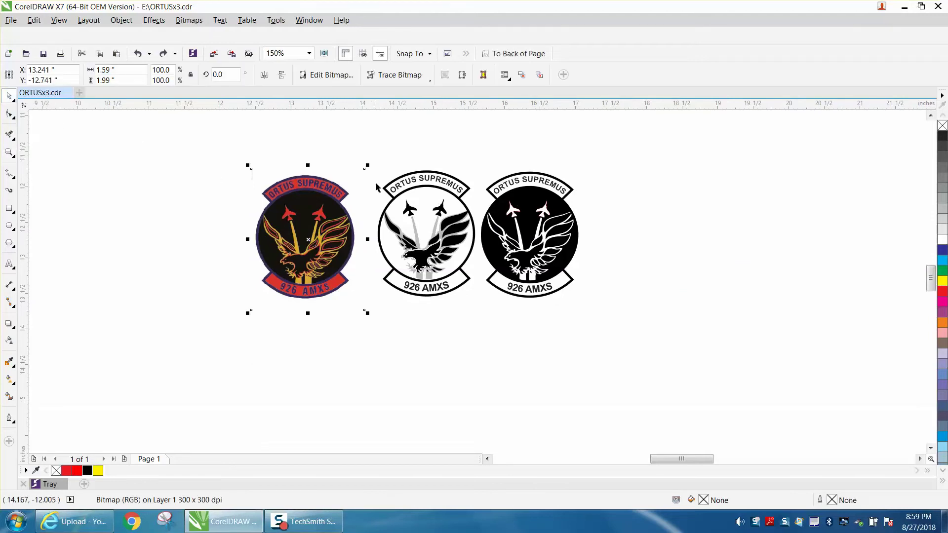
{"action": "mouse_move", "coordinate": [369, 155]}
{"action": "left_mouse_down"}
{"action": "mouse_move", "coordinate": [445, 290]}
{"action": "mouse_move", "coordinate": [630, 313]}
{"action": "left_mouse_up"}
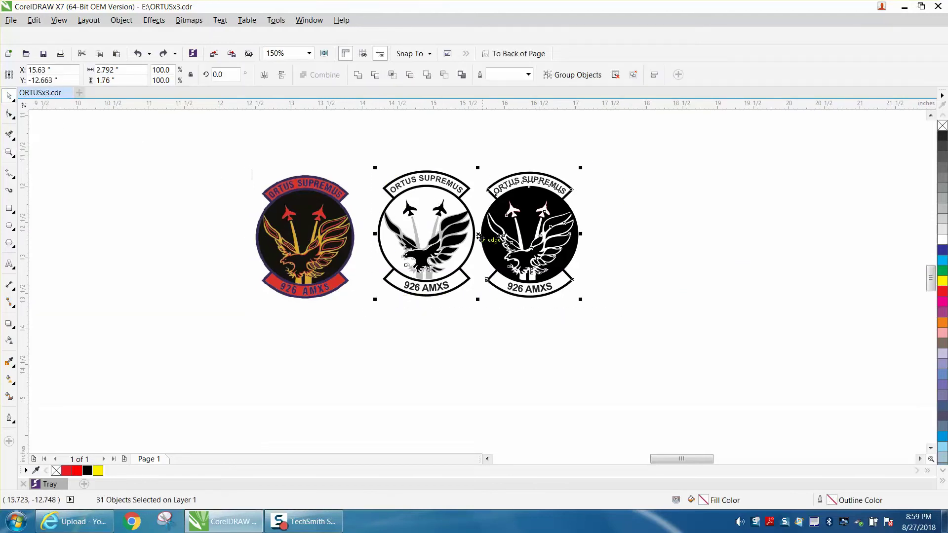
{"action": "left_click_drag", "start_coordinate": [478, 235], "coordinate": [723, 192]}
{"action": "left_click", "coordinate": [316, 236]}
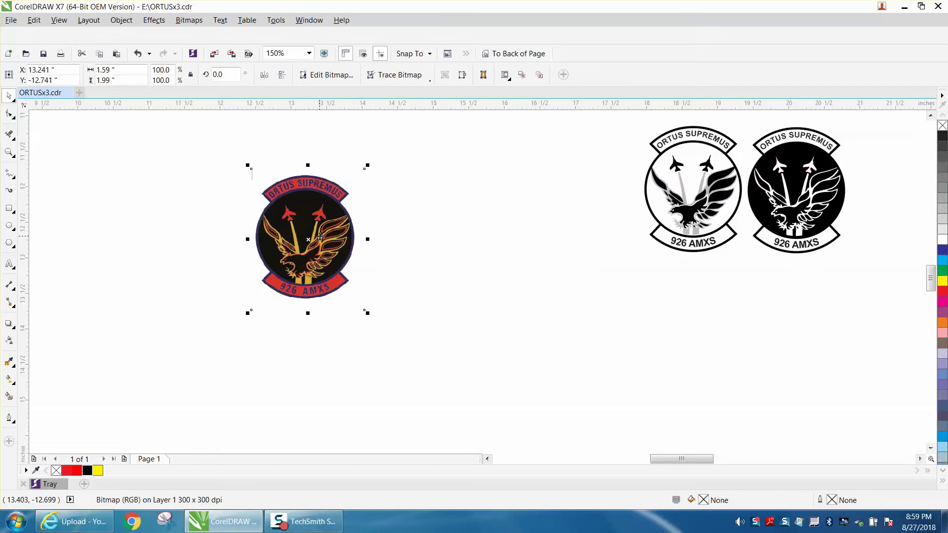
{"action": "left_click_drag", "start_coordinate": [318, 237], "coordinate": [799, 327]}
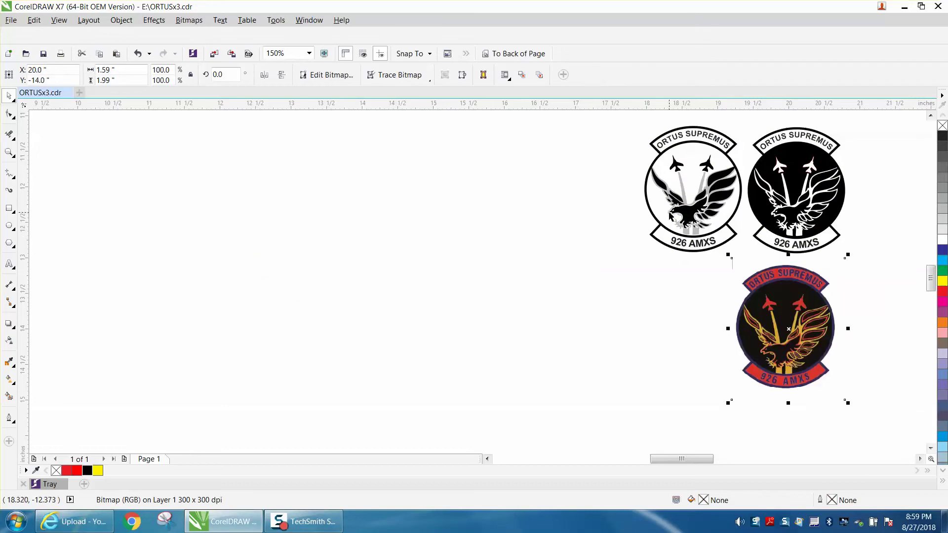
- Move the two black-and-white emblems well clear of the colour bitmap, to about X 14.2, Y -11.7 inches
{"action": "scroll", "coordinate": [676, 220], "scroll_direction": "down", "scroll_amount": 2}
{"action": "left_click_drag", "start_coordinate": [651, 165], "coordinate": [786, 241]}
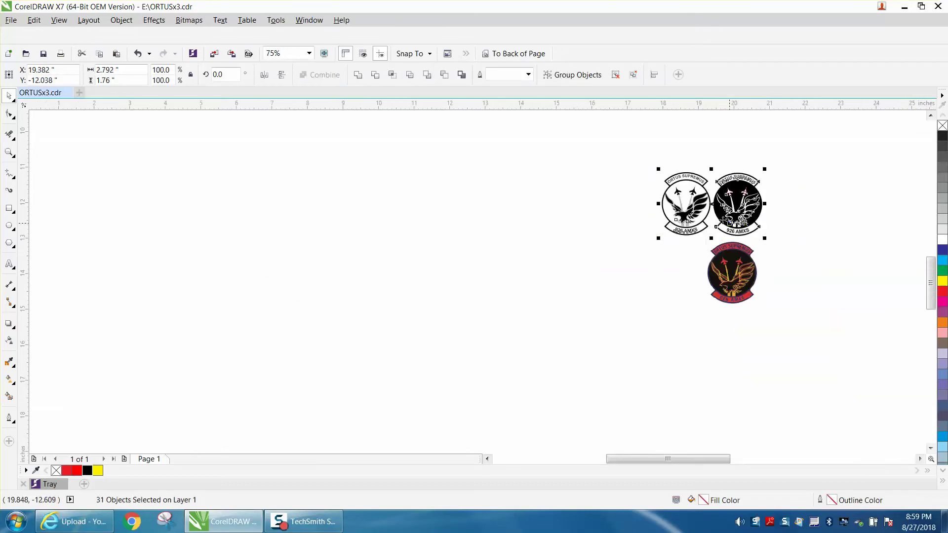
{"action": "left_click_drag", "start_coordinate": [705, 213], "coordinate": [518, 202]}
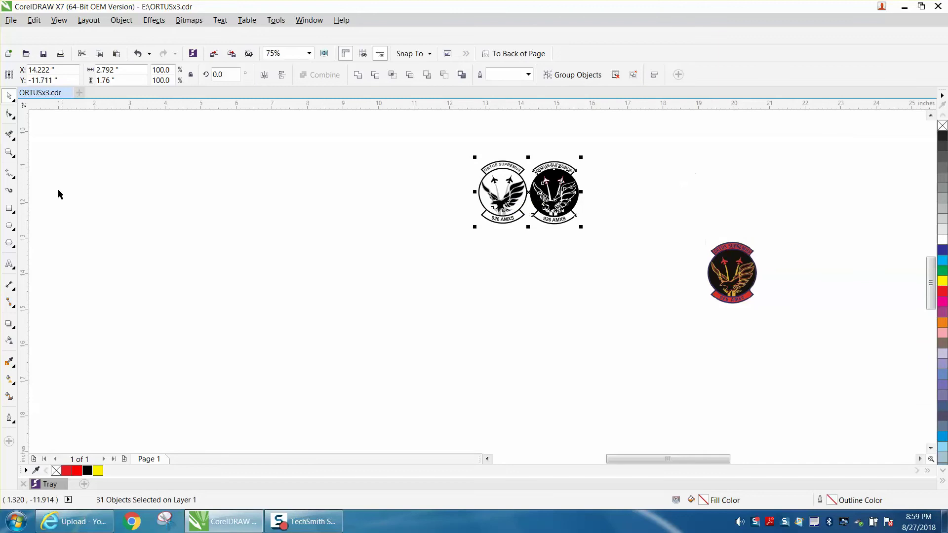
- Resample the colour emblem bitmap at 300 dpi, keeping its size of 1.59 by 1.99 inches
{"action": "left_click", "coordinate": [12, 155]}
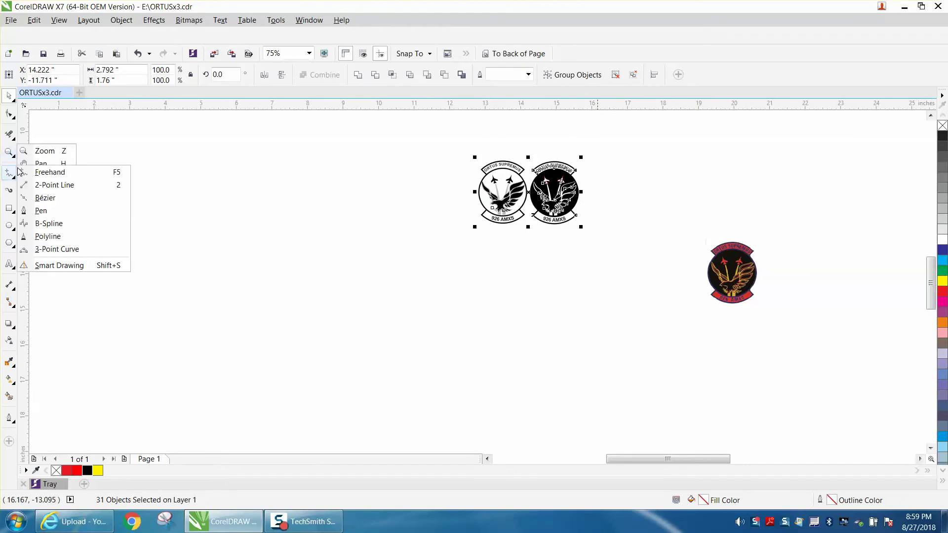
{"action": "left_click", "coordinate": [44, 151]}
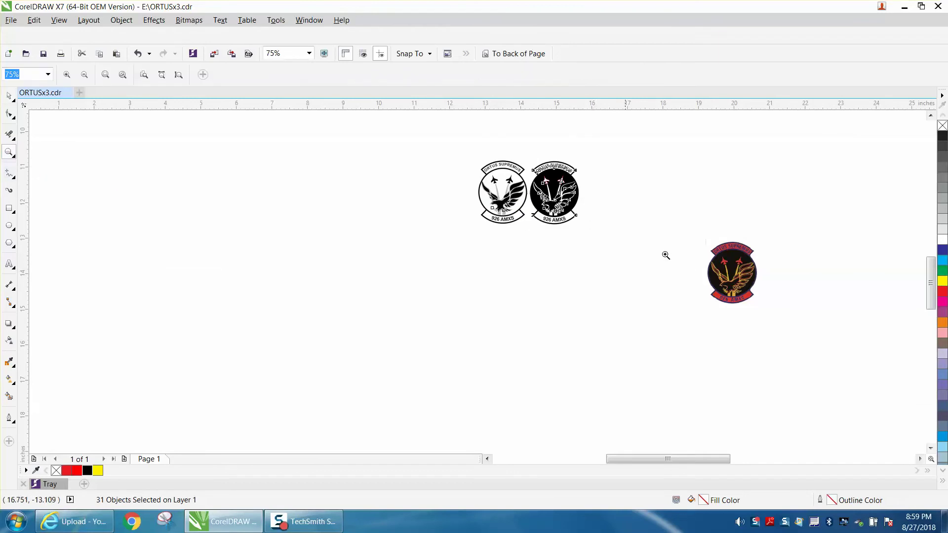
{"action": "left_click_drag", "start_coordinate": [698, 232], "coordinate": [812, 328]}
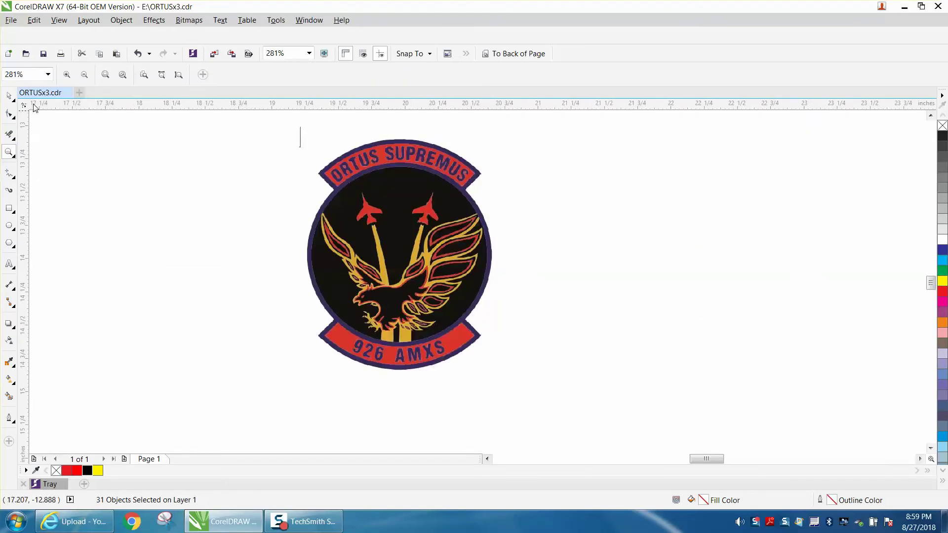
{"action": "left_click", "coordinate": [9, 95]}
{"action": "left_click", "coordinate": [391, 198]}
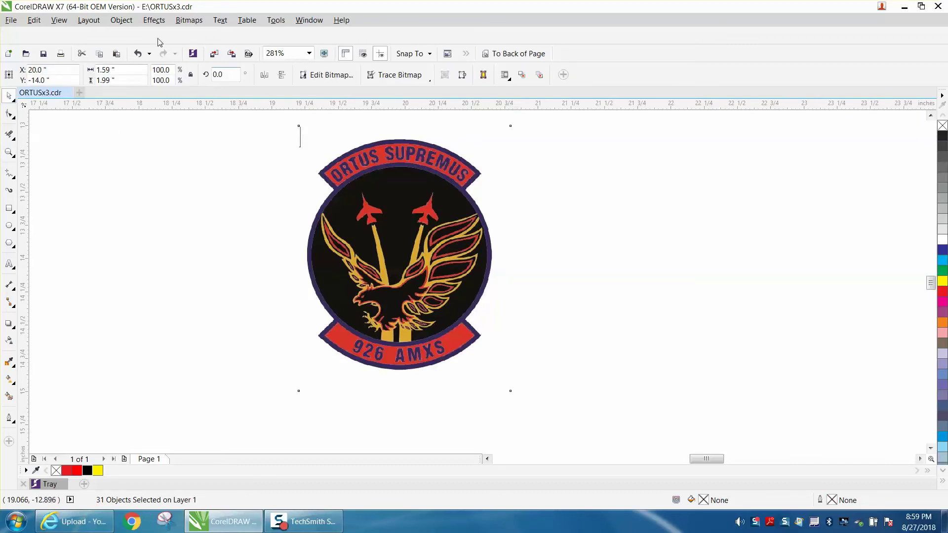
{"action": "left_click", "coordinate": [193, 21]}
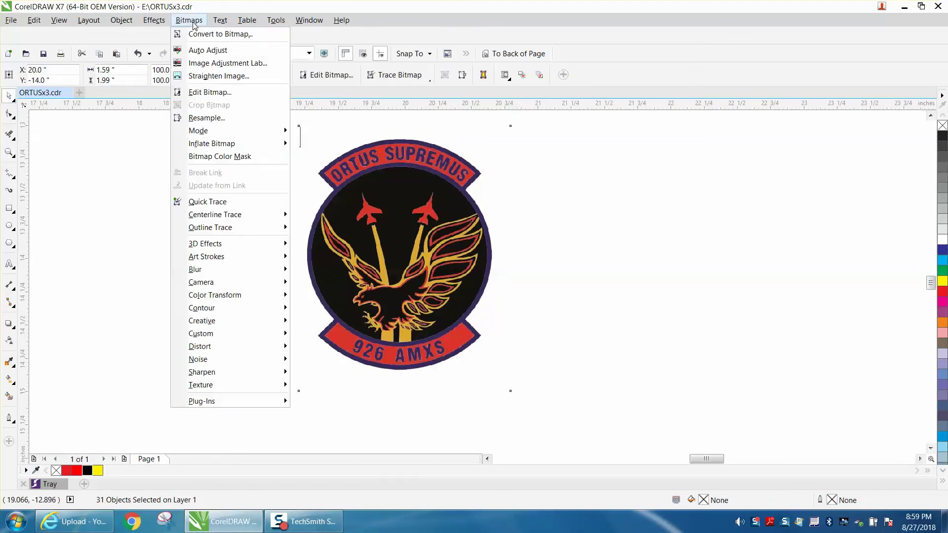
{"action": "left_click", "coordinate": [217, 118]}
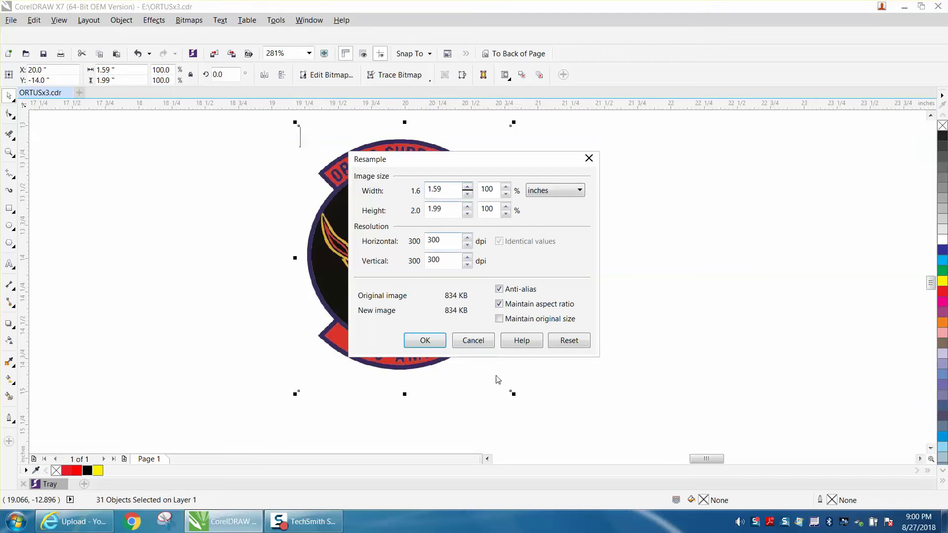
{"action": "left_click", "coordinate": [425, 340]}
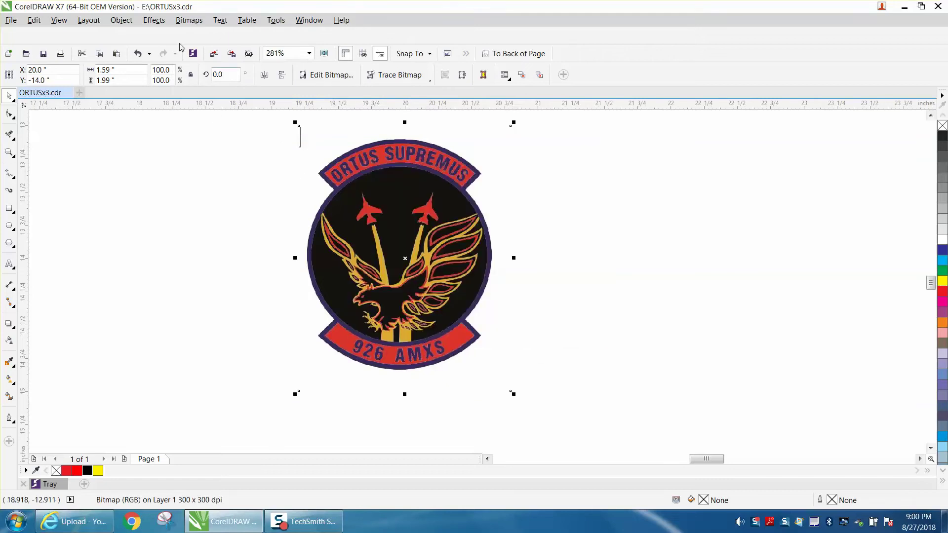
- Try converting the emblem bitmap to Black and White (1-bit) at 300 dpi, and undo the conversion
{"action": "left_click", "coordinate": [181, 22]}
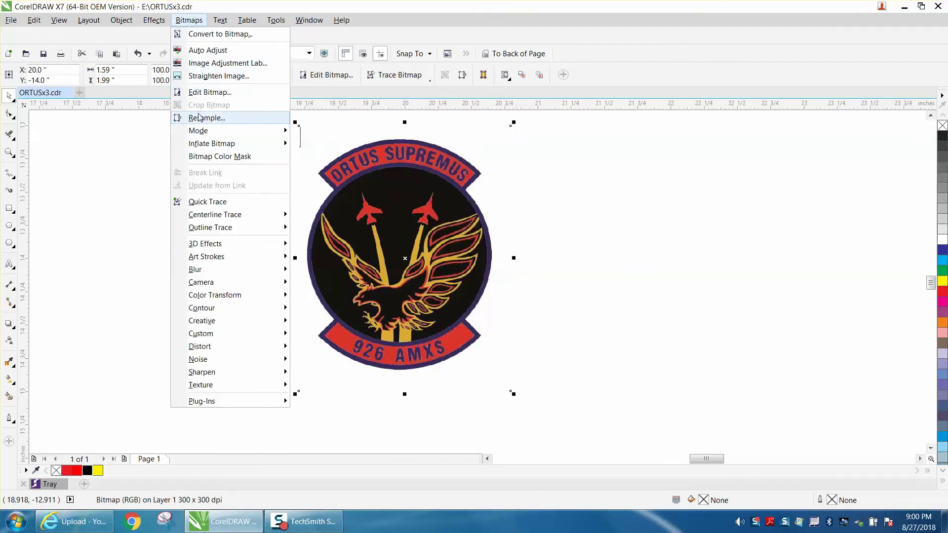
{"action": "left_click", "coordinate": [206, 34]}
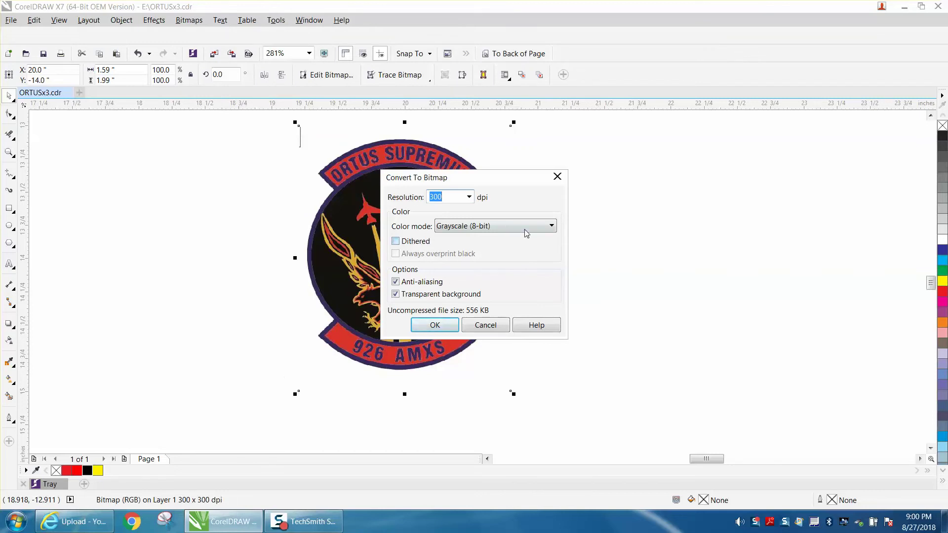
{"action": "left_click", "coordinate": [552, 230]}
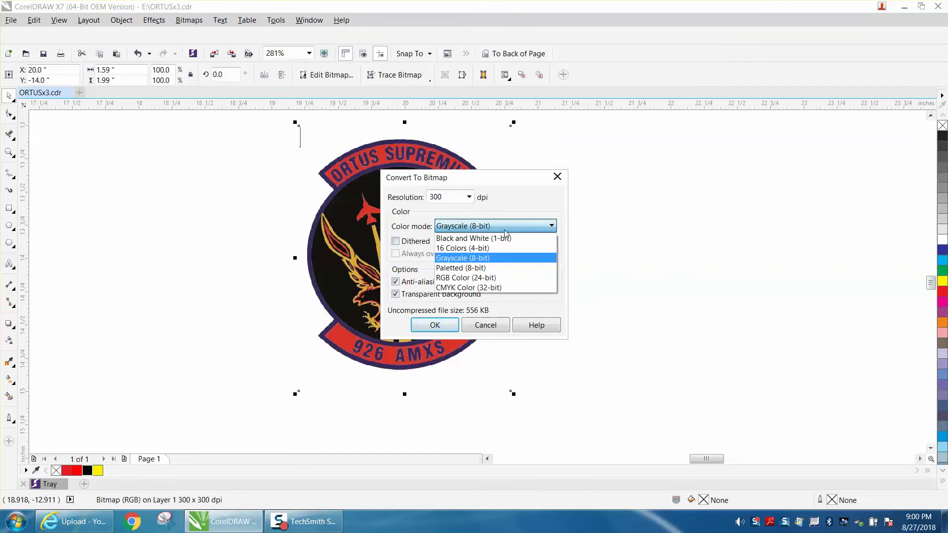
{"action": "left_click", "coordinate": [501, 235]}
{"action": "left_click", "coordinate": [430, 330]}
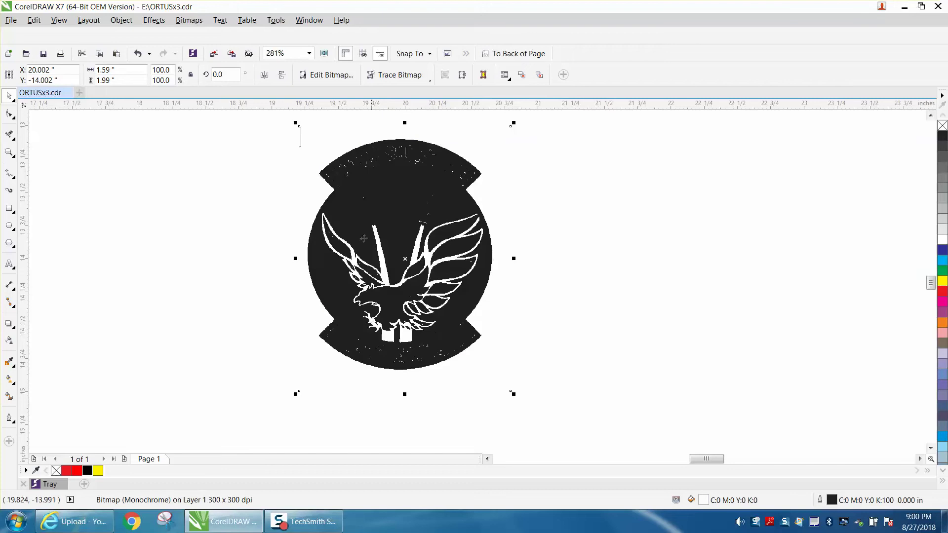
{"action": "left_click", "coordinate": [143, 54]}
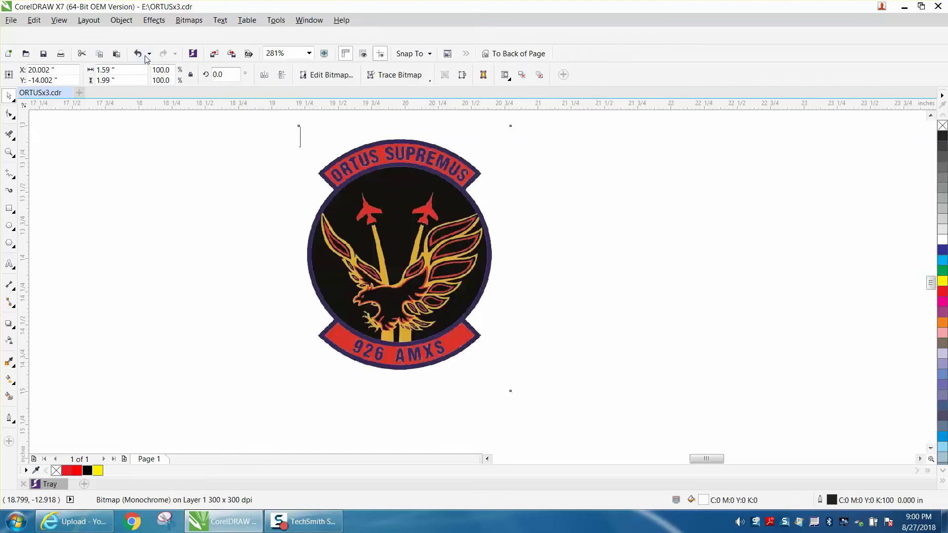
- Convert the colour emblem to a Grayscale (8-bit) bitmap at 300 dpi
{"action": "left_click", "coordinate": [187, 20]}
{"action": "left_click", "coordinate": [198, 34]}
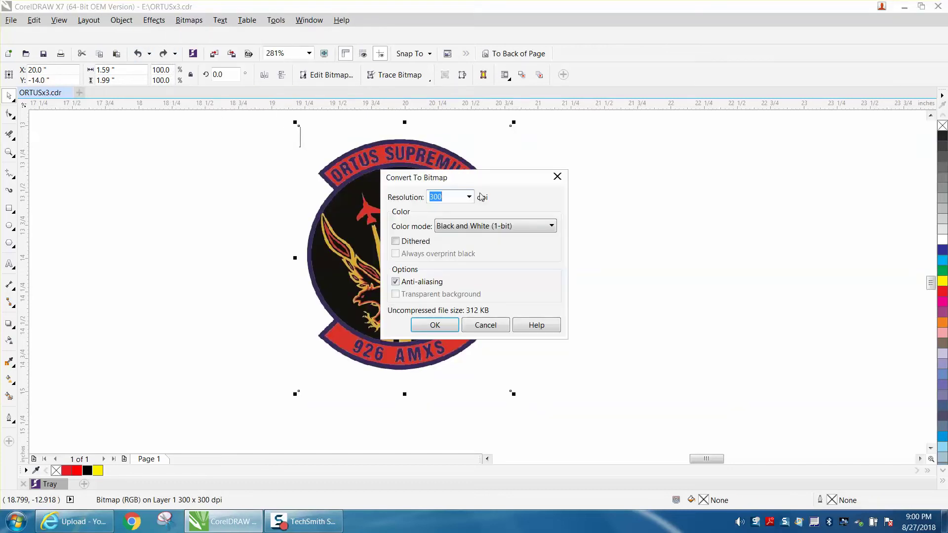
{"action": "left_click", "coordinate": [551, 227]}
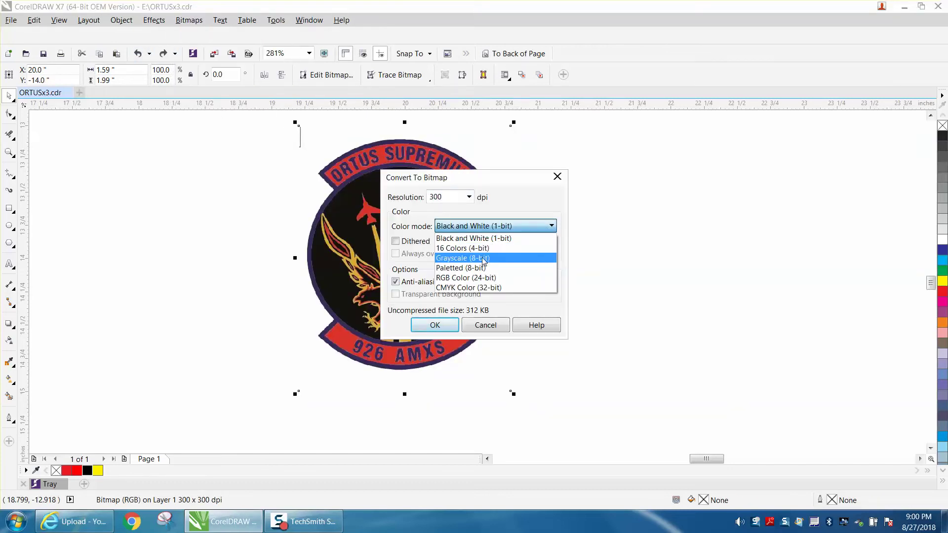
{"action": "left_click", "coordinate": [483, 259]}
{"action": "left_click", "coordinate": [435, 325]}
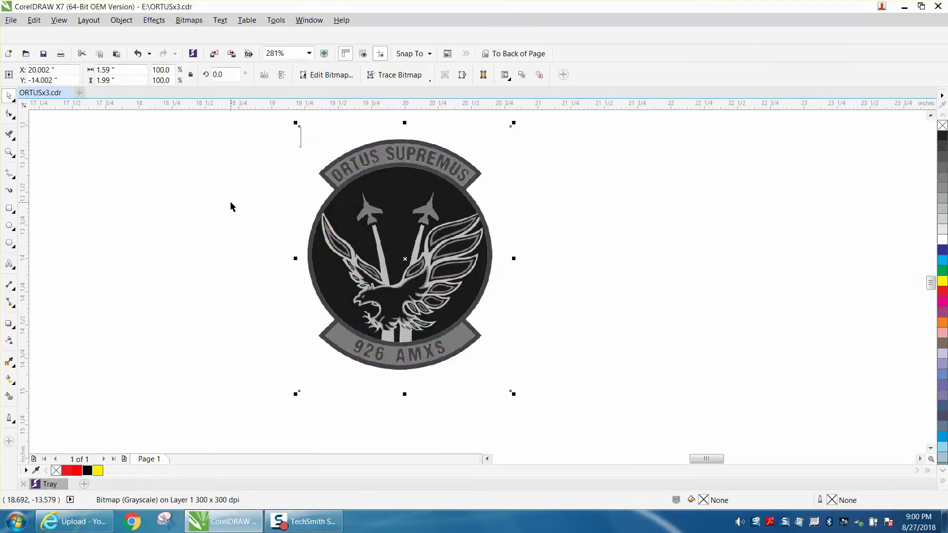
- Trace the grayscale emblem with an Outline Trace of type Clipart, using the default PowerTRACE settings
{"action": "left_click", "coordinate": [387, 78]}
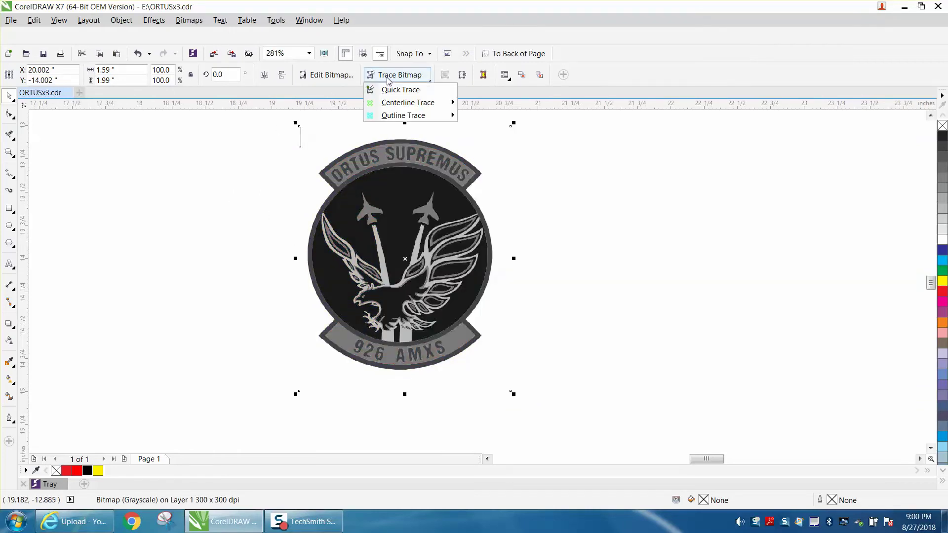
{"action": "mouse_move", "coordinate": [395, 116]}
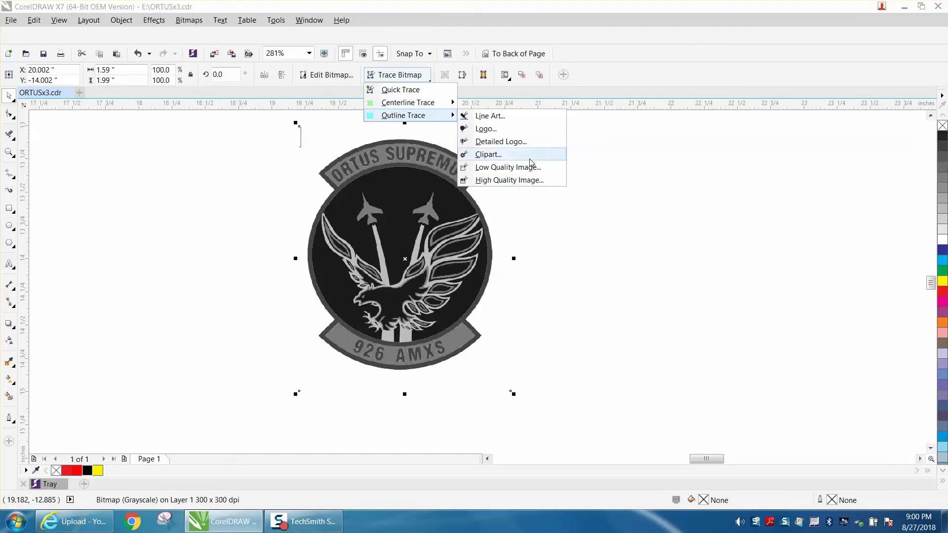
{"action": "left_click", "coordinate": [487, 155]}
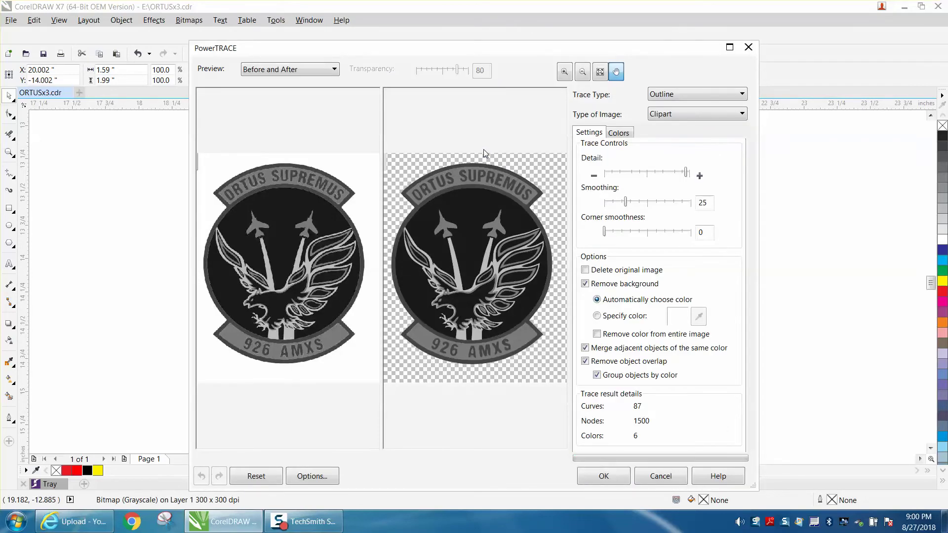
{"action": "left_click", "coordinate": [611, 483]}
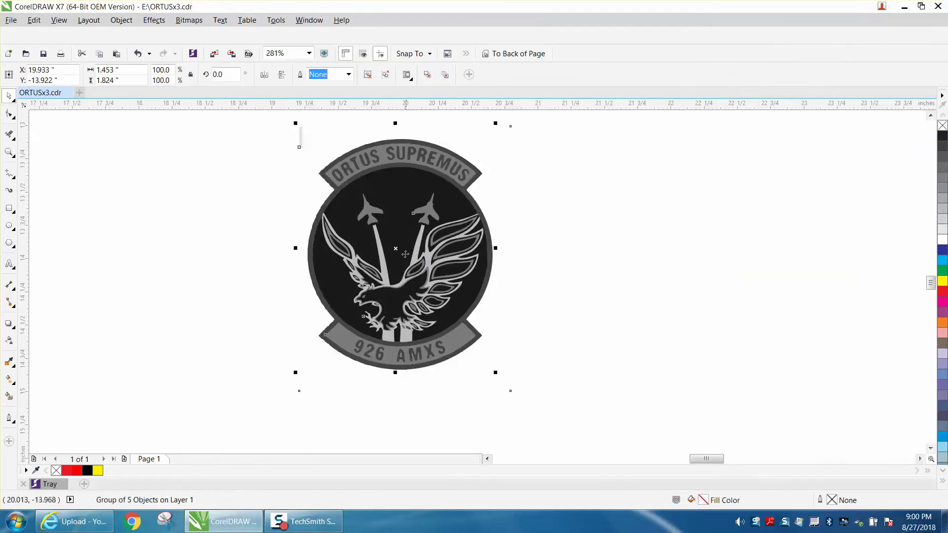
- Separate the traced vector group from the grayscale bitmap and centre the trace on the page at X 20, Y -14 inches
{"action": "left_click_drag", "start_coordinate": [455, 247], "coordinate": [687, 249]}
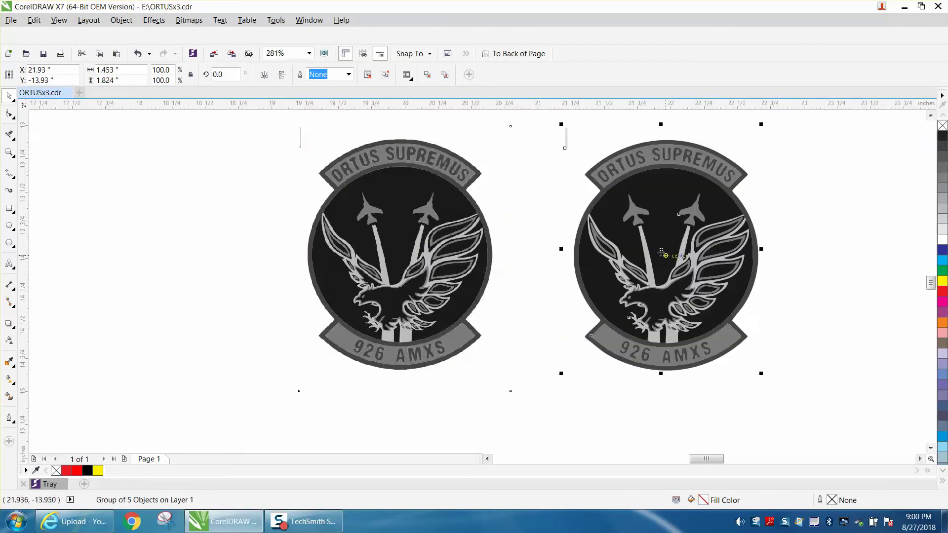
{"action": "left_click", "coordinate": [412, 250]}
{"action": "left_click_drag", "start_coordinate": [412, 251], "coordinate": [128, 250]}
{"action": "left_click", "coordinate": [647, 256]}
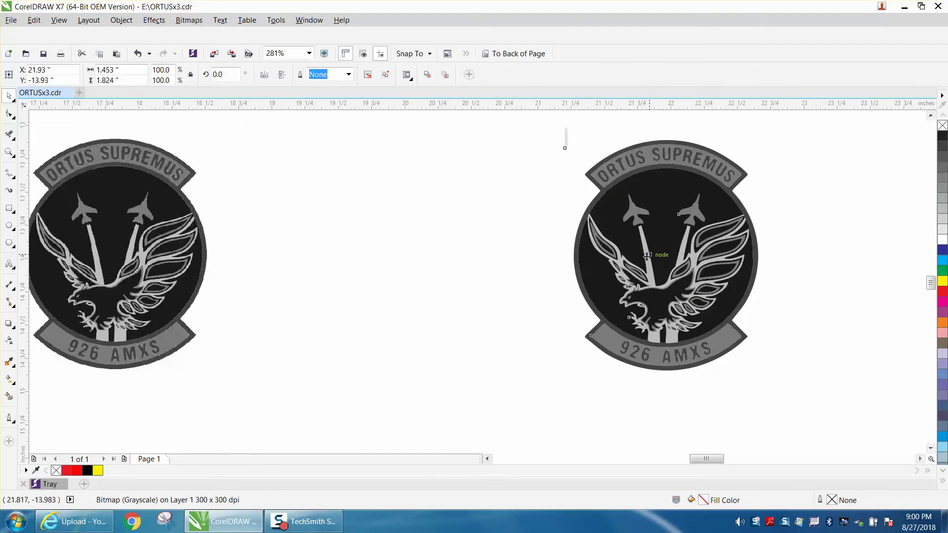
{"action": "left_click", "coordinate": [674, 243]}
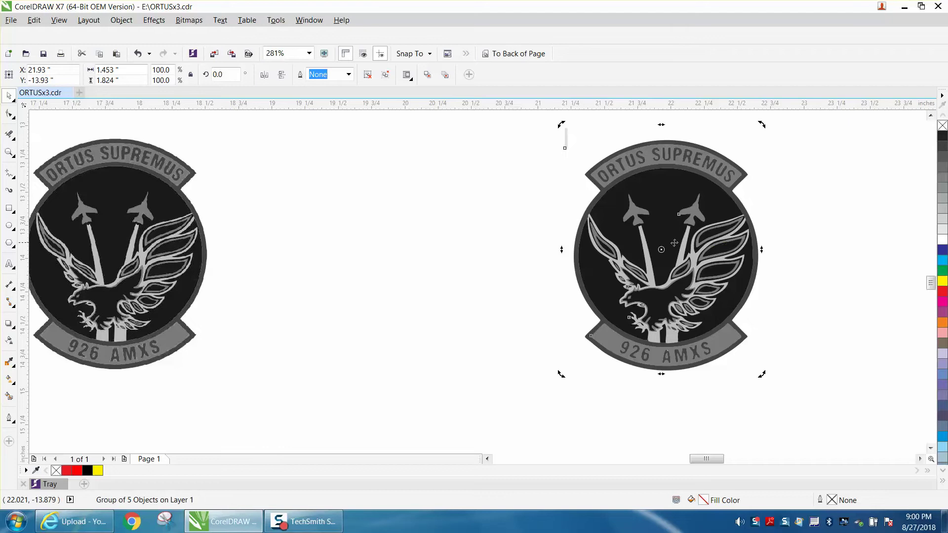
{"action": "key", "text": "Return"}
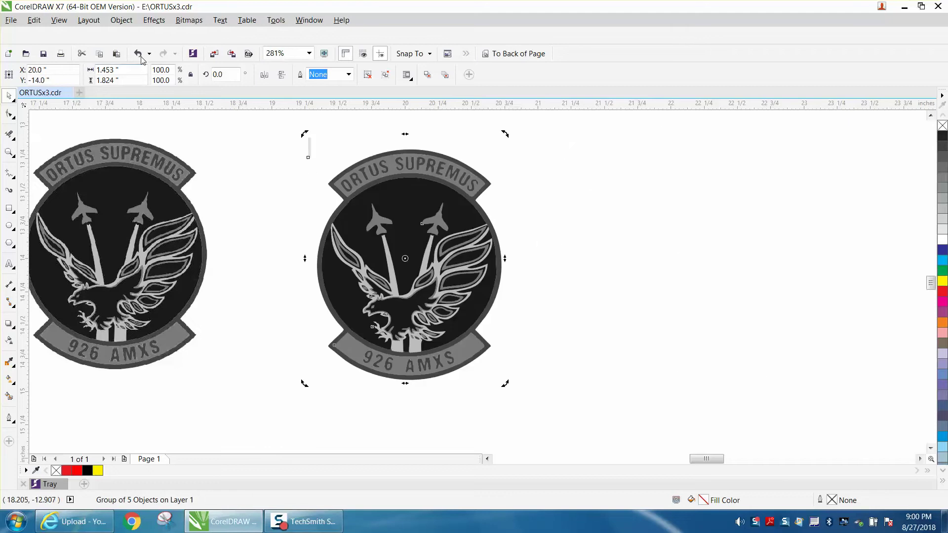
- Ungroup the traced emblem and delete the small stray grey curve beside its upper banner
{"action": "left_click", "coordinate": [122, 20]}
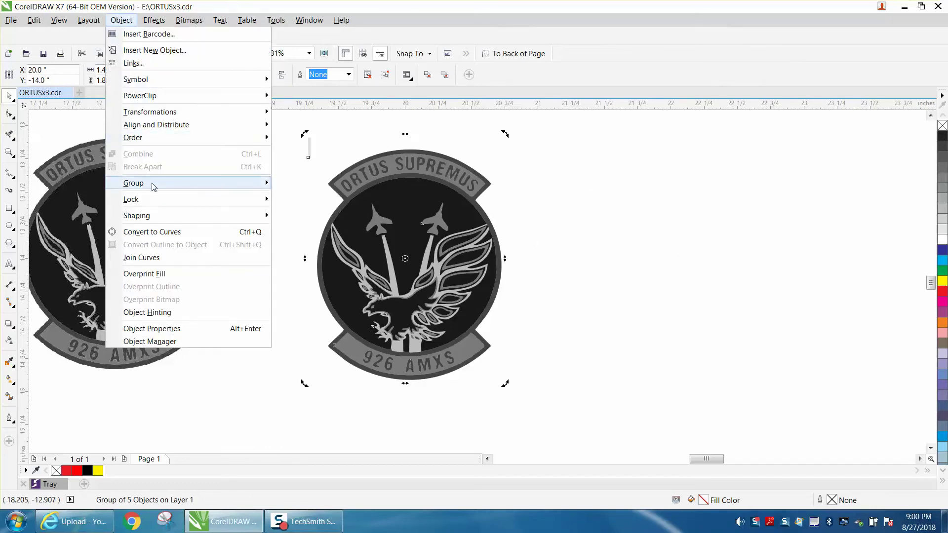
{"action": "mouse_move", "coordinate": [173, 185]}
{"action": "left_click", "coordinate": [316, 196]}
{"action": "left_click", "coordinate": [302, 143]}
{"action": "left_click_drag", "start_coordinate": [300, 134], "coordinate": [325, 170]}
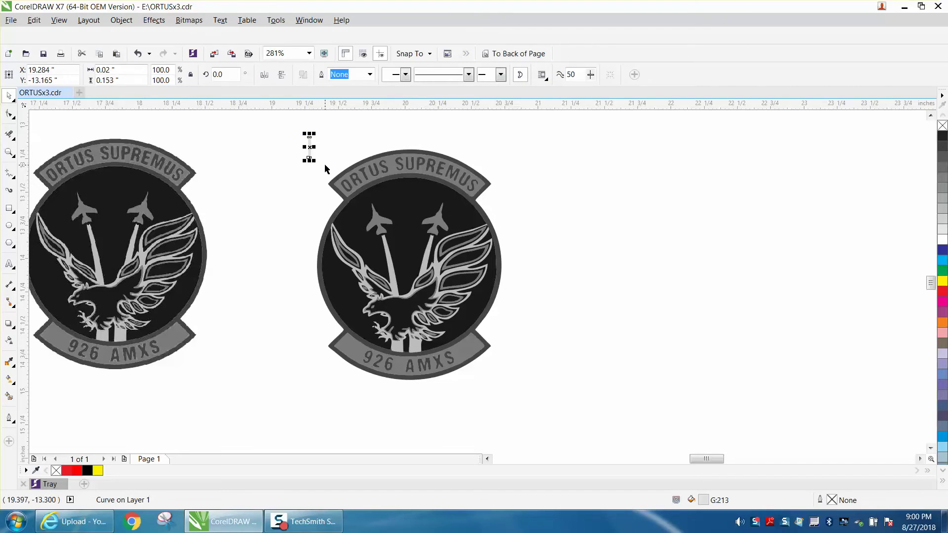
{"action": "key", "text": "Delete"}
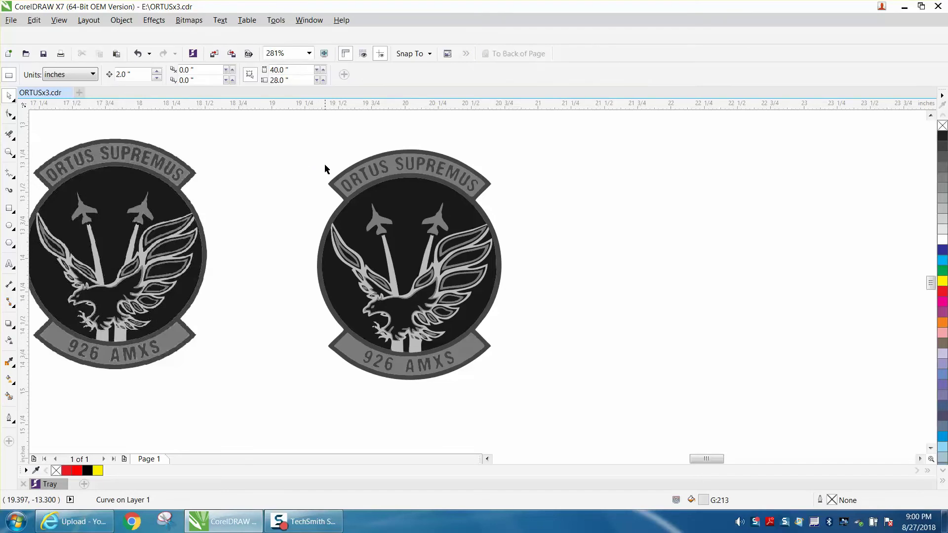
- Move the dark grey border and lettering group 2 inches right, away from the rest of the traced emblem
{"action": "left_click_drag", "start_coordinate": [279, 144], "coordinate": [592, 414]}
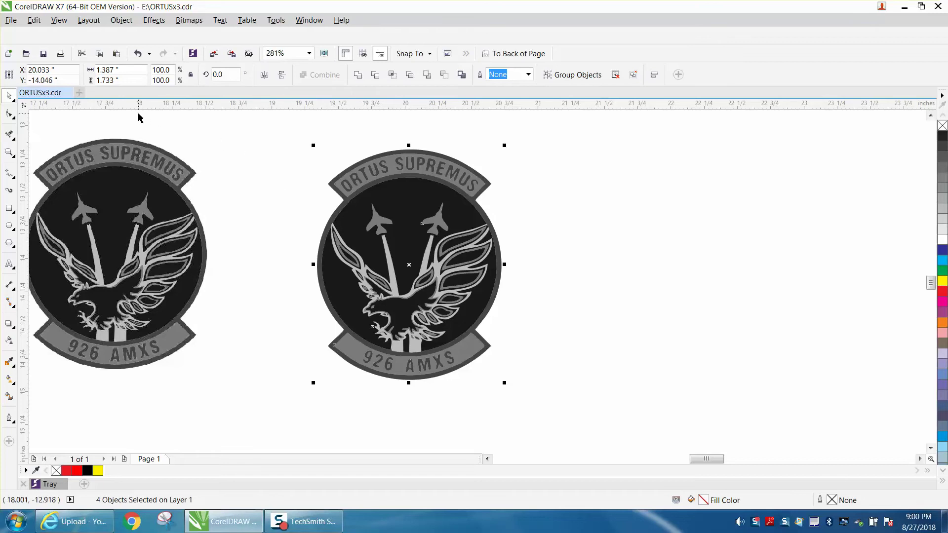
{"action": "left_click", "coordinate": [199, 136]}
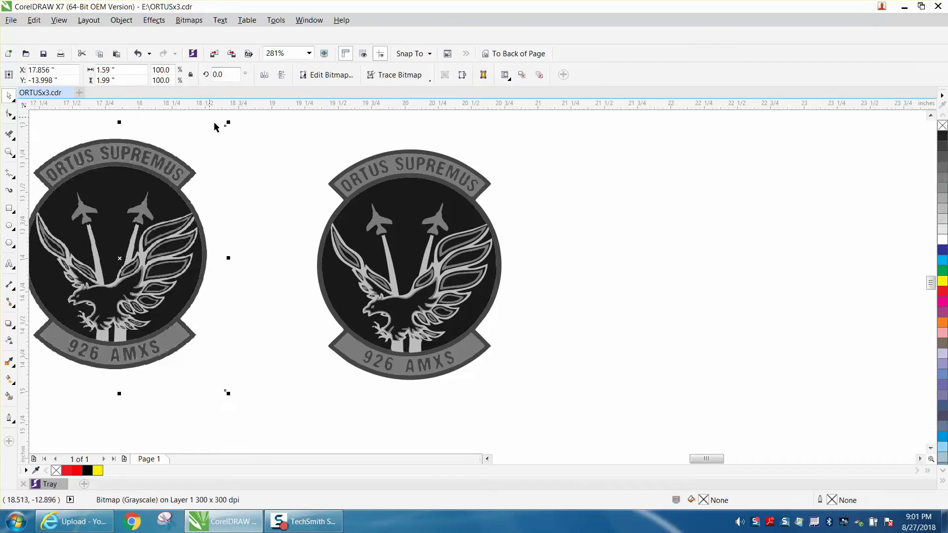
{"action": "left_click", "coordinate": [530, 145]}
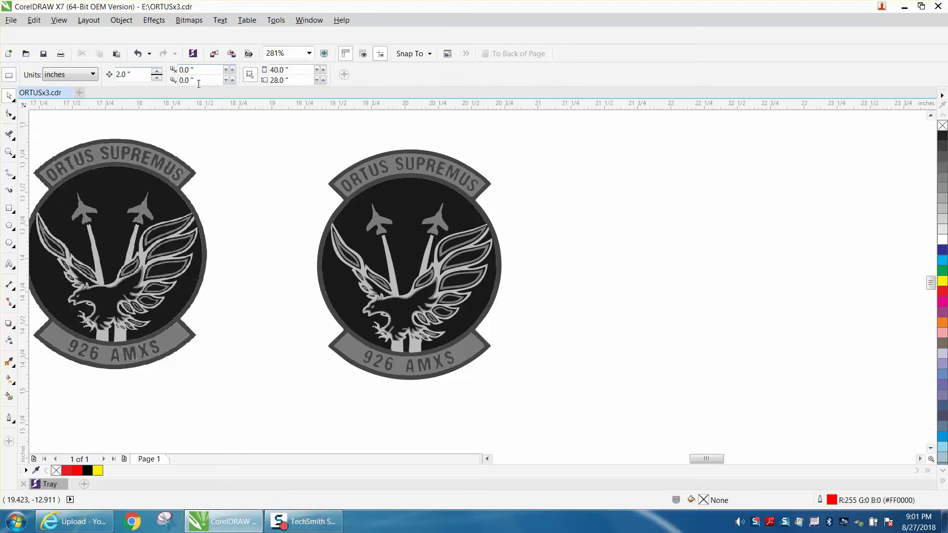
{"action": "left_click", "coordinate": [413, 178]}
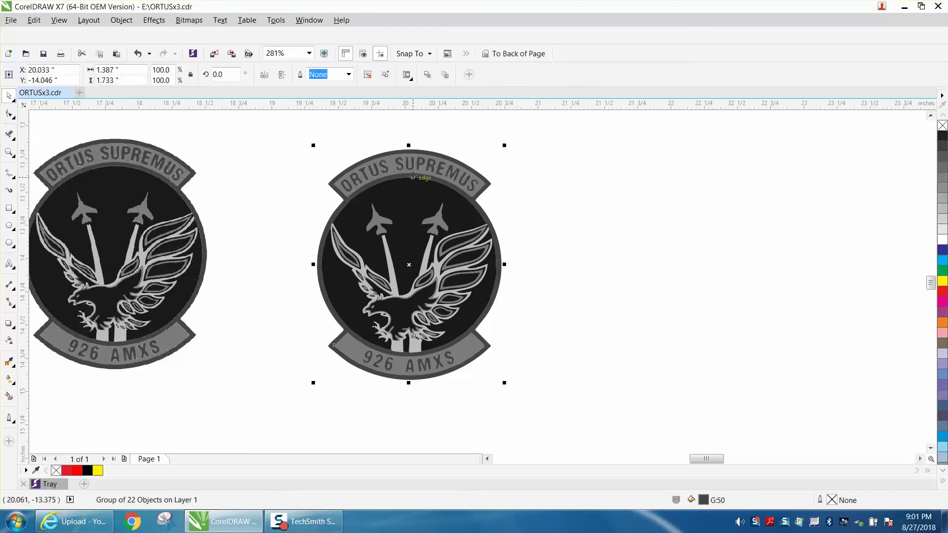
{"action": "key", "text": "Right"}
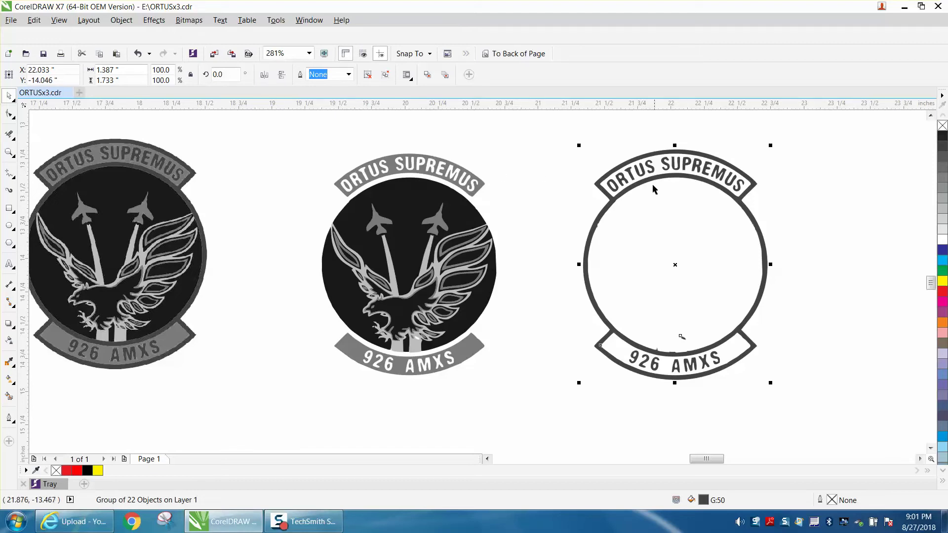
- Move the mid-grey group of banners, jets and eagle outlines 2 inches right onto the separated border
{"action": "left_click", "coordinate": [9, 152]}
{"action": "left_click_drag", "start_coordinate": [321, 161], "coordinate": [448, 214]}
{"action": "scroll", "coordinate": [361, 191], "scroll_direction": "down", "scroll_amount": 5}
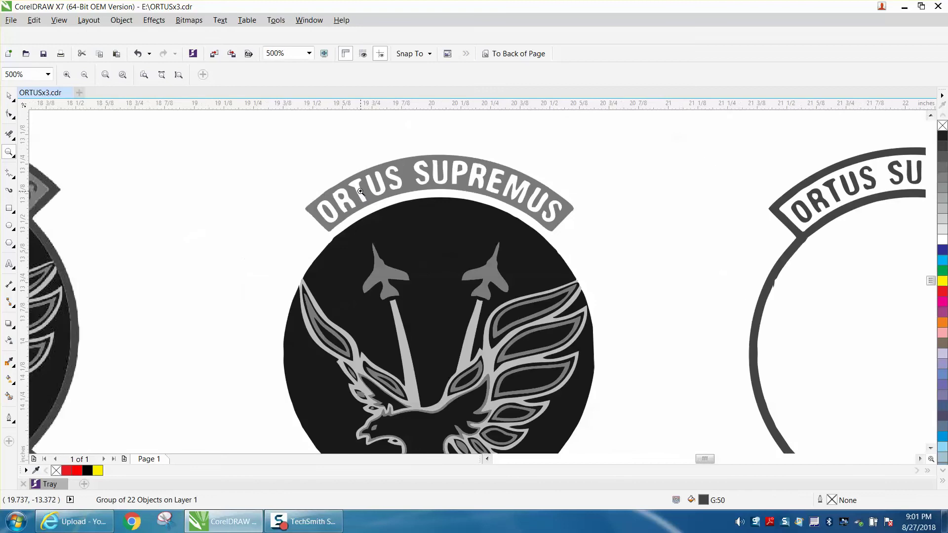
{"action": "key", "text": "space"}
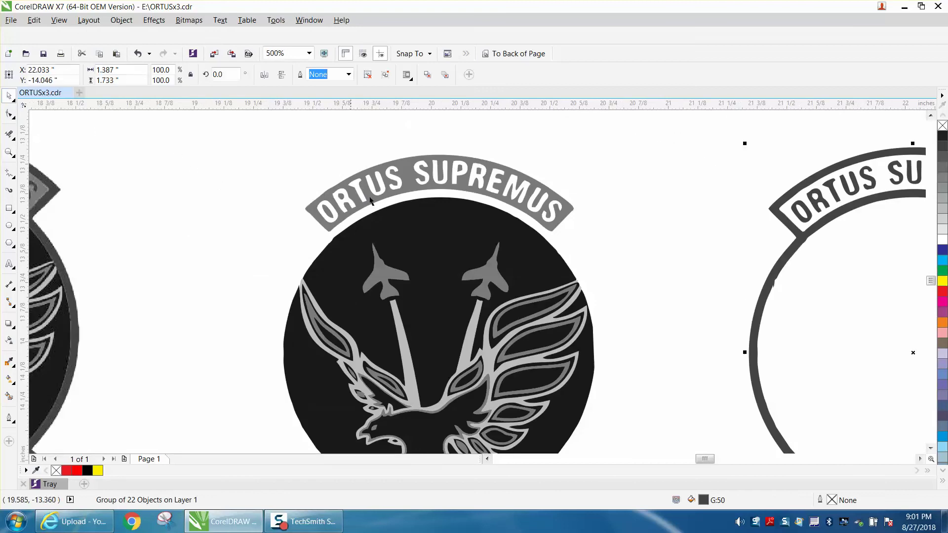
{"action": "scroll", "coordinate": [403, 196], "scroll_direction": "down", "scroll_amount": 3}
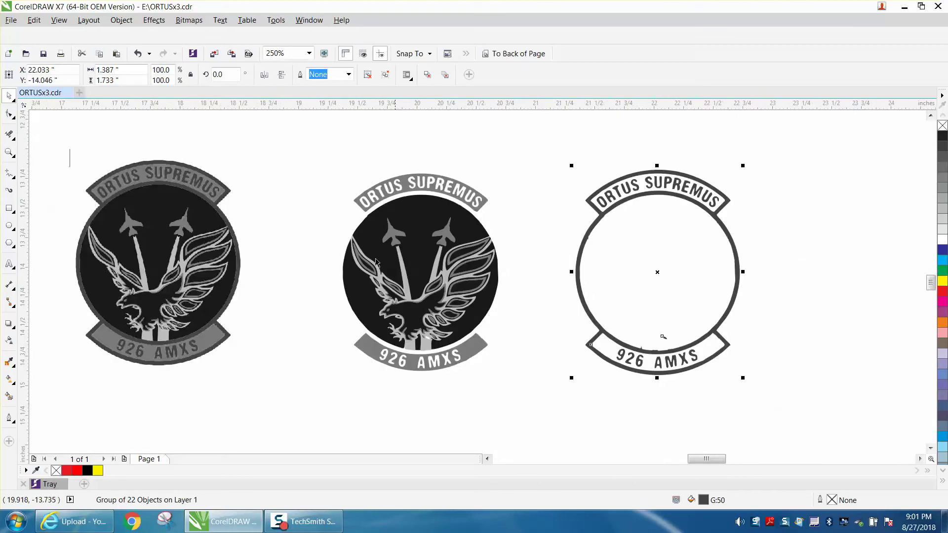
{"action": "left_click", "coordinate": [368, 352]}
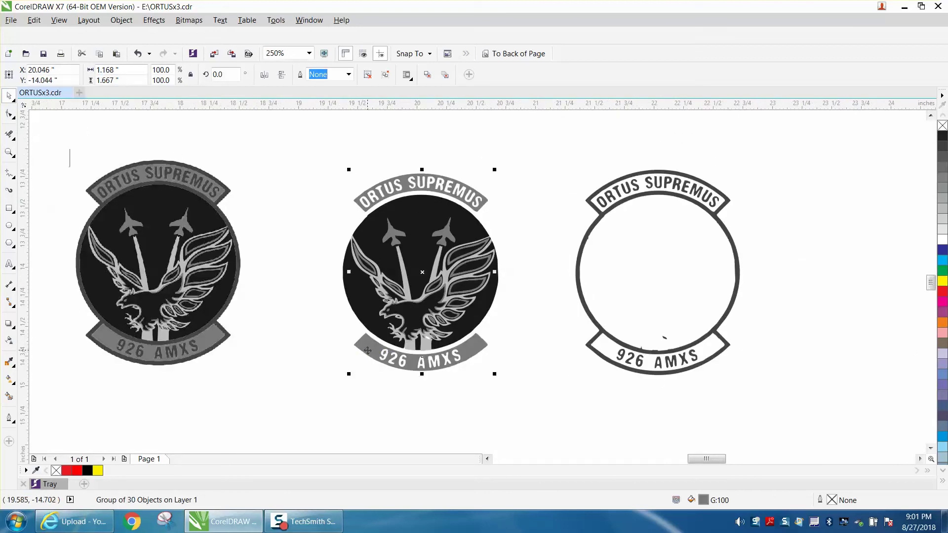
{"action": "key", "text": "Right"}
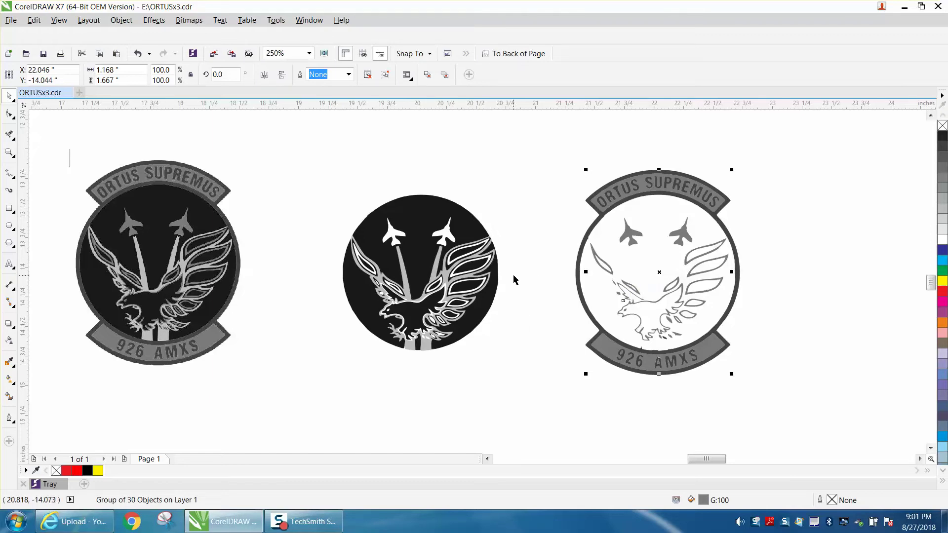
- Ungroup all objects in the remaining near-black circle group of the trace
{"action": "left_click", "coordinate": [13, 156]}
{"action": "left_click_drag", "start_coordinate": [316, 217], "coordinate": [391, 261]}
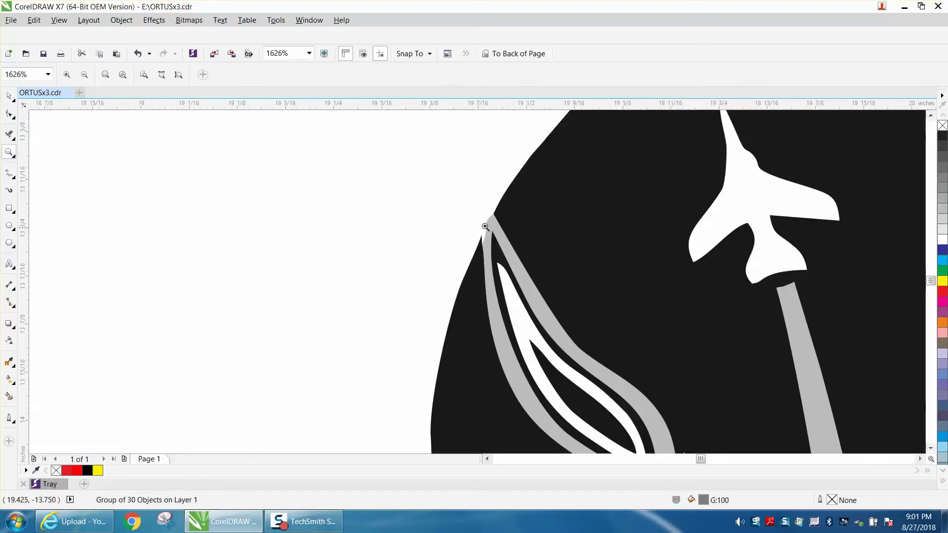
{"action": "scroll", "coordinate": [446, 243], "scroll_direction": "down", "scroll_amount": 3}
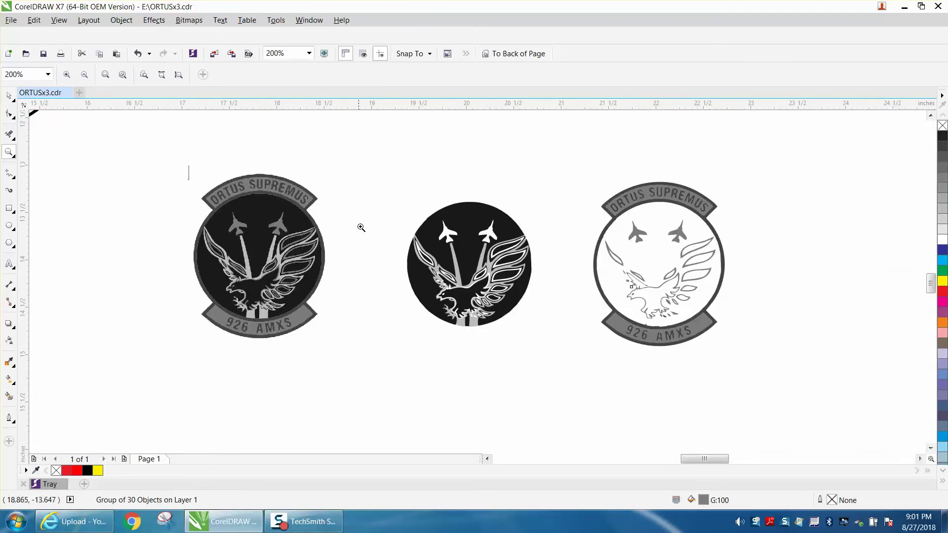
{"action": "left_click", "coordinate": [9, 96]}
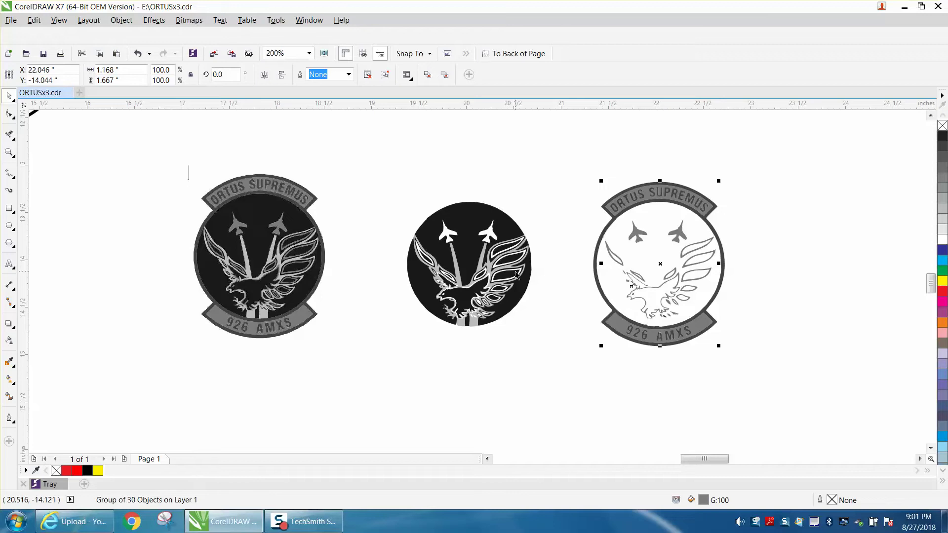
{"action": "left_click", "coordinate": [506, 251]}
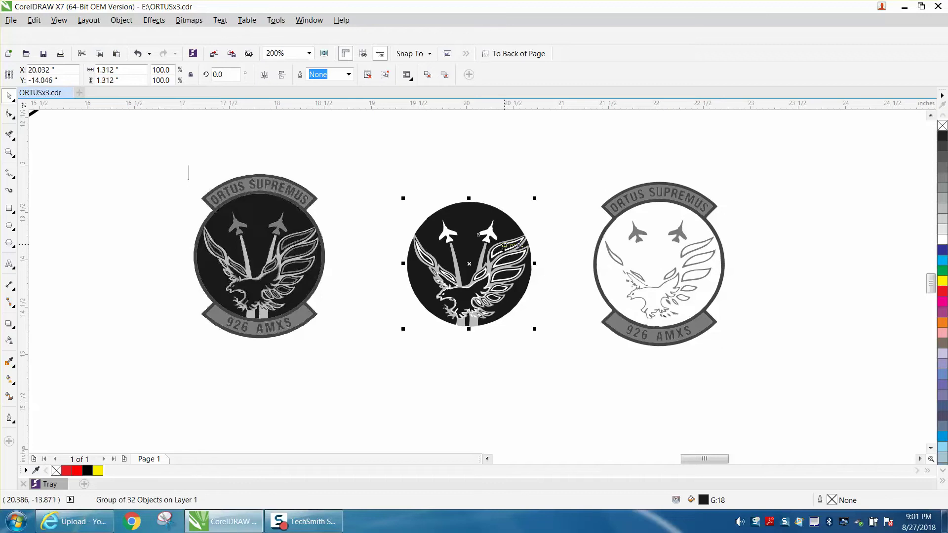
{"action": "left_click", "coordinate": [123, 22]}
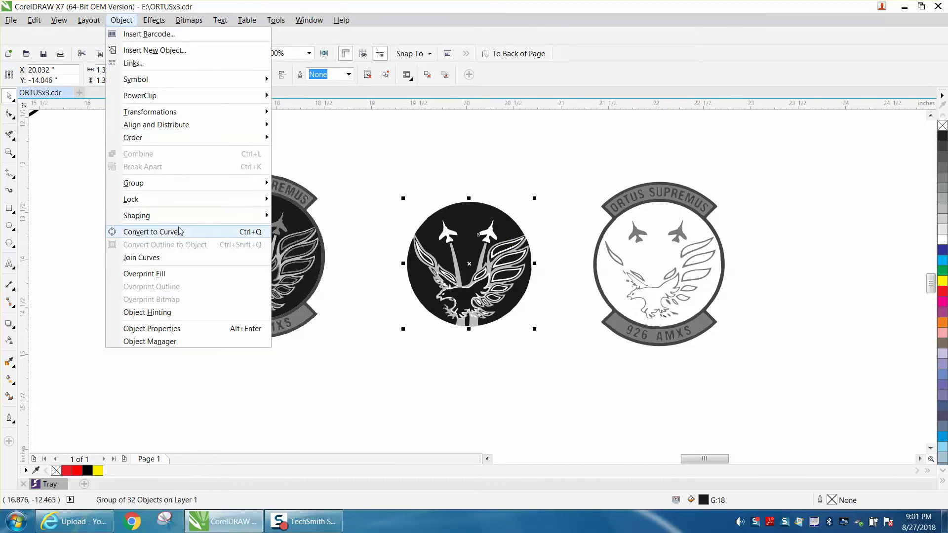
{"action": "mouse_move", "coordinate": [165, 187]}
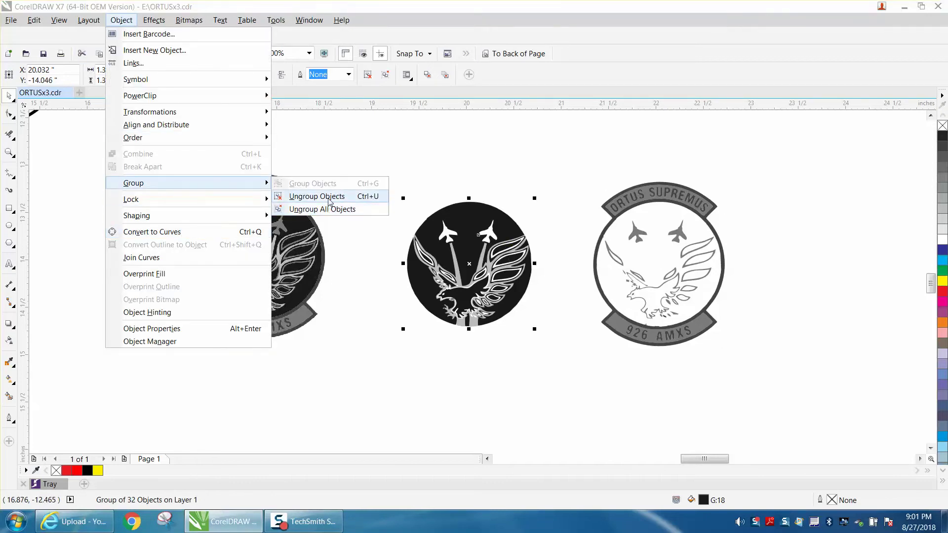
{"action": "left_click", "coordinate": [326, 208]}
{"action": "left_click", "coordinate": [422, 217]}
- Move the black inlays of the three large right-wing feathers and the inner feather 2 inches down
{"action": "left_click", "coordinate": [503, 247]}
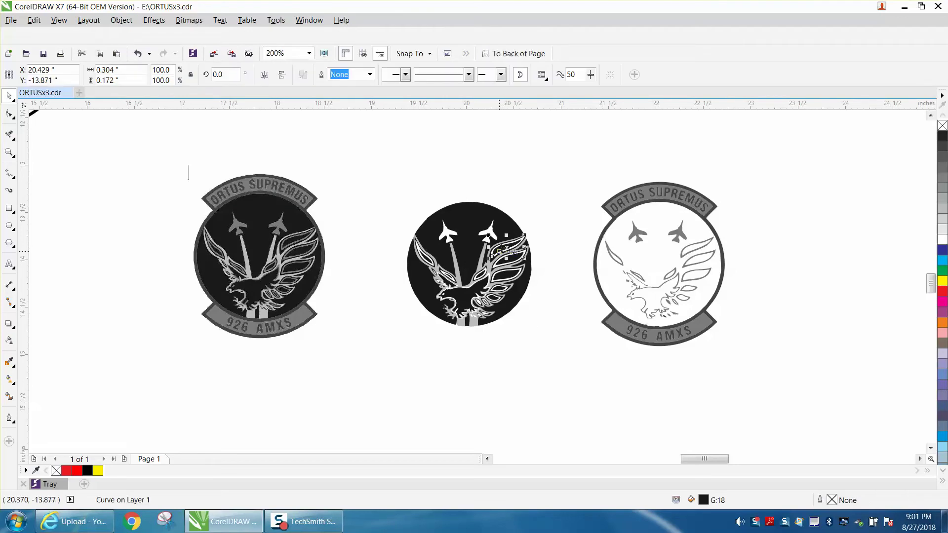
{"action": "key", "text": "shift+Down"}
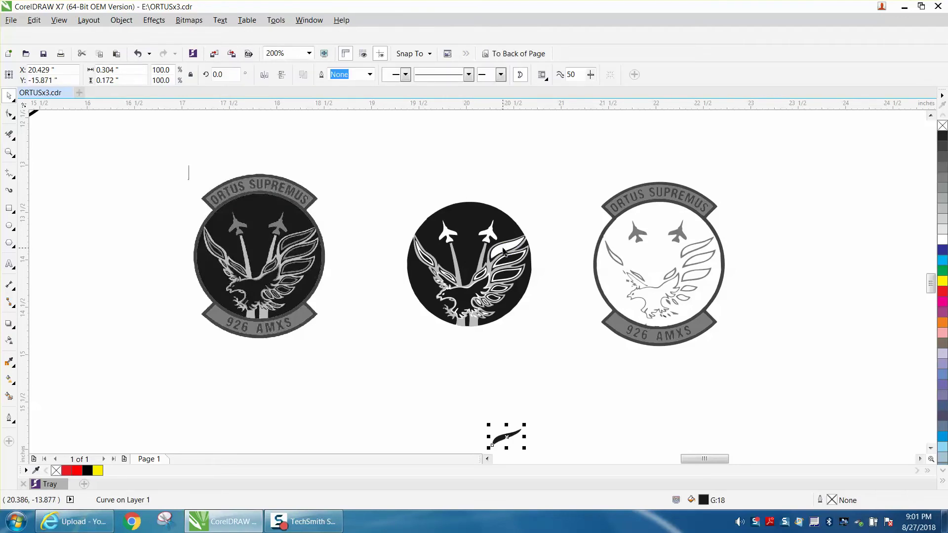
{"action": "left_click", "coordinate": [513, 258]}
{"action": "key", "text": "shift+Down"}
{"action": "left_click", "coordinate": [507, 274]}
{"action": "key", "text": "shift+Down"}
{"action": "left_click", "coordinate": [482, 276]}
{"action": "key", "text": "shift+Down"}
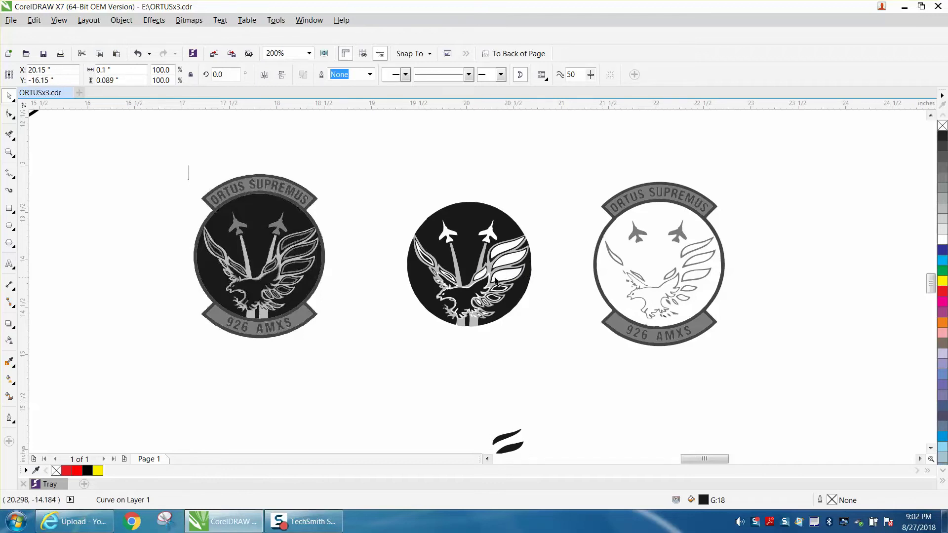
- Move the black inlays of the two smaller feathers below them down, shifting the lower one 4 inches
{"action": "left_click", "coordinate": [497, 293]}
{"action": "key", "text": "shift+Down"}
{"action": "left_click", "coordinate": [494, 305]}
{"action": "key", "text": "shift+Down"}
{"action": "key", "text": "shift+Down"}
- Move the eagle's black body and the remaining small black wing inlays 2 inches down, out of the circle
{"action": "left_click", "coordinate": [13, 156]}
{"action": "left_click_drag", "start_coordinate": [381, 216], "coordinate": [612, 353]}
{"action": "left_click", "coordinate": [9, 95]}
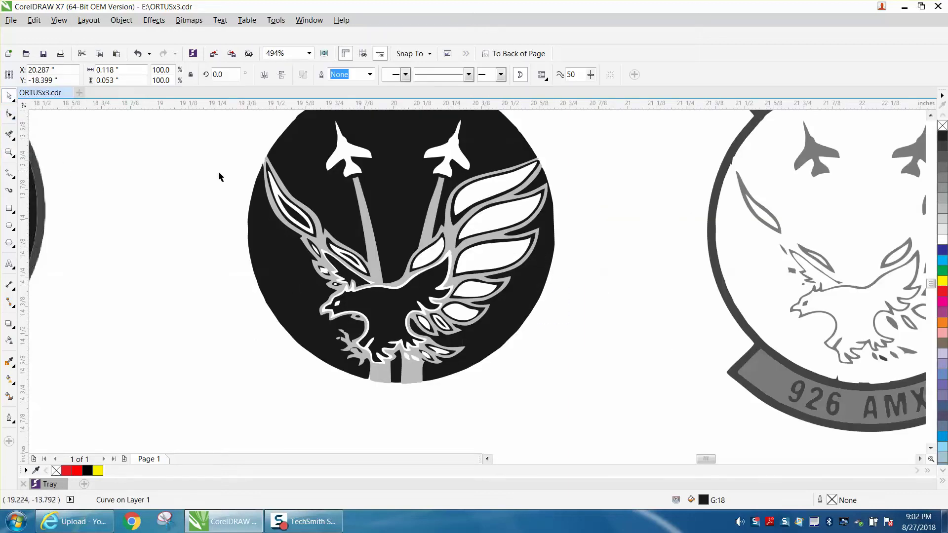
{"action": "left_click", "coordinate": [378, 305]}
{"action": "key", "text": "Down"}
{"action": "left_click", "coordinate": [359, 286]}
{"action": "key", "text": "Down"}
{"action": "left_click", "coordinate": [443, 327]}
{"action": "key", "text": "Down"}
{"action": "scroll", "coordinate": [437, 286], "scroll_direction": "down", "scroll_amount": 4}
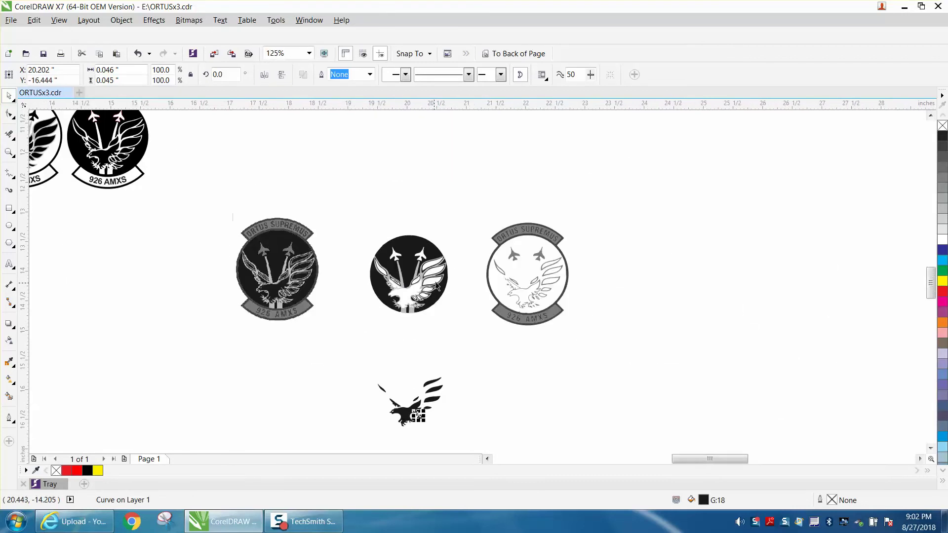
- Move the black outline of the uppermost right-wing feather 2 inches down around its separated inlay
{"action": "left_click", "coordinate": [446, 242]}
{"action": "left_click", "coordinate": [442, 260]}
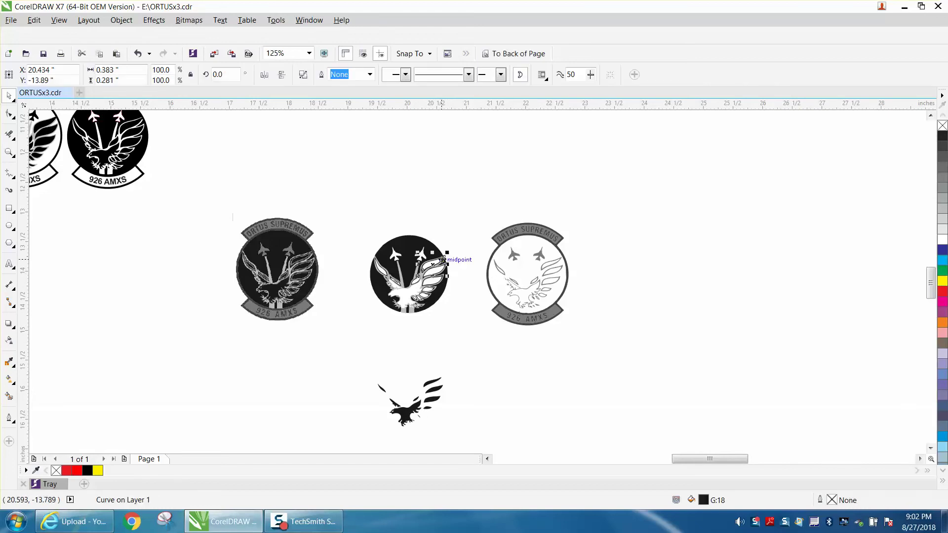
{"action": "key", "text": "Up"}
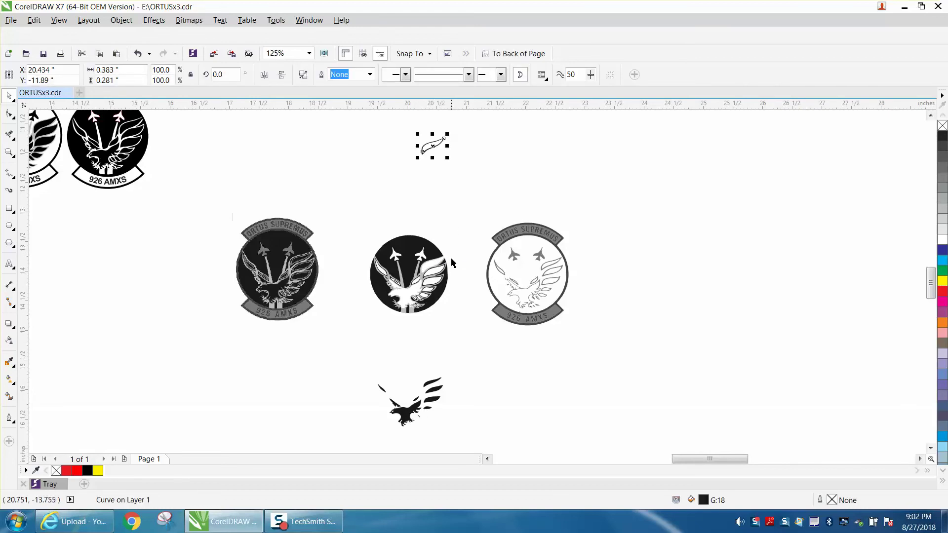
{"action": "key", "text": "Down"}
{"action": "key", "text": "Down"}
{"action": "left_click", "coordinate": [463, 283]}
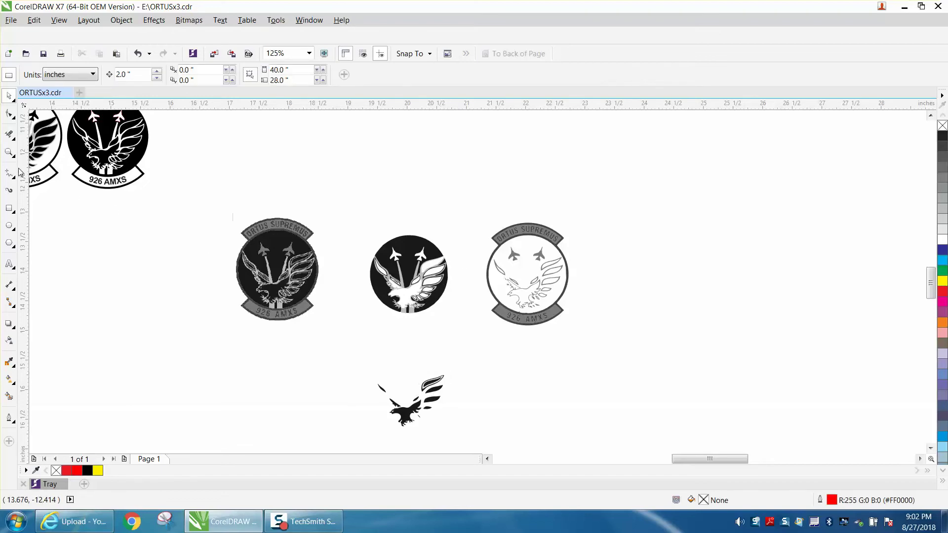
- Move the black outlines of the second, third and fourth right-wing feathers 2 inches down around their inlays
{"action": "left_click", "coordinate": [8, 152]}
{"action": "left_click_drag", "start_coordinate": [333, 240], "coordinate": [503, 428]}
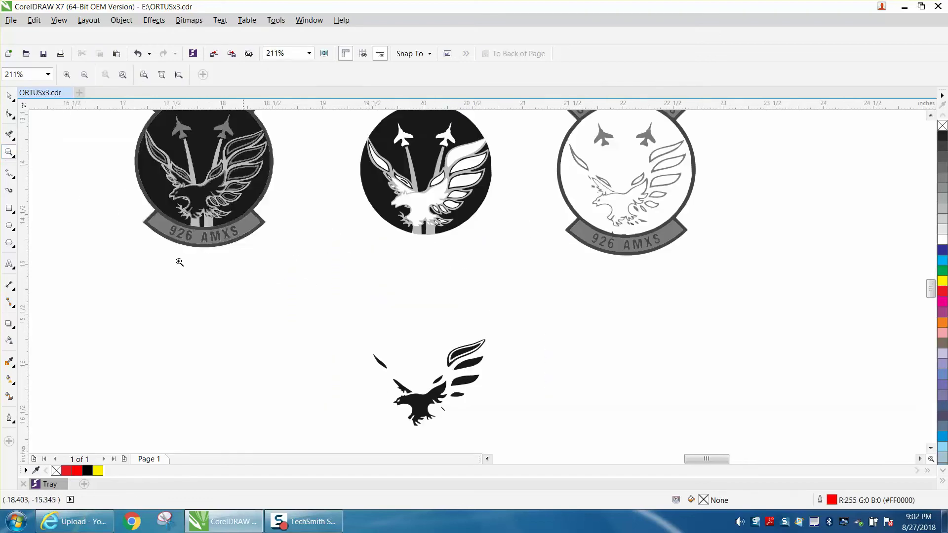
{"action": "left_click", "coordinate": [8, 95]}
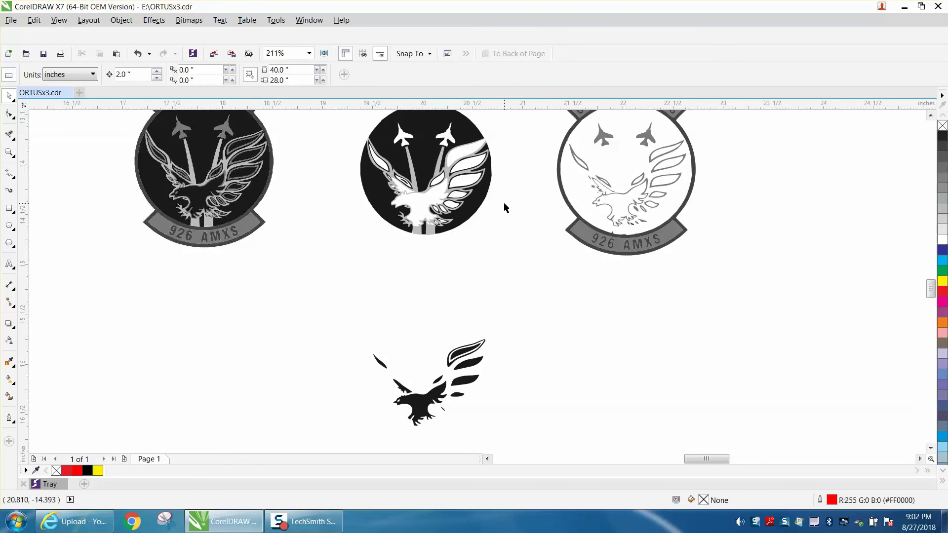
{"action": "left_click", "coordinate": [487, 154]}
{"action": "key", "text": "ctrl+d"}
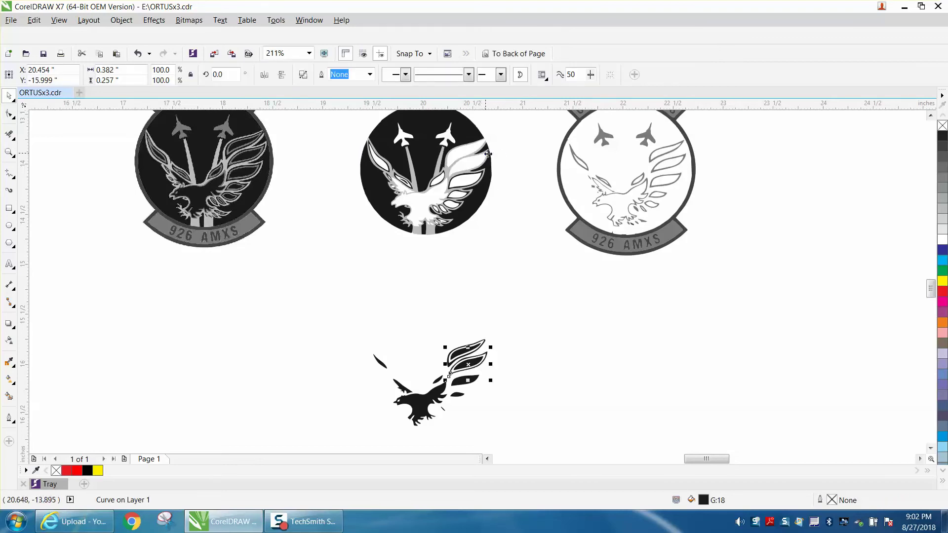
{"action": "left_click", "coordinate": [488, 190]}
{"action": "key", "text": "ctrl+d"}
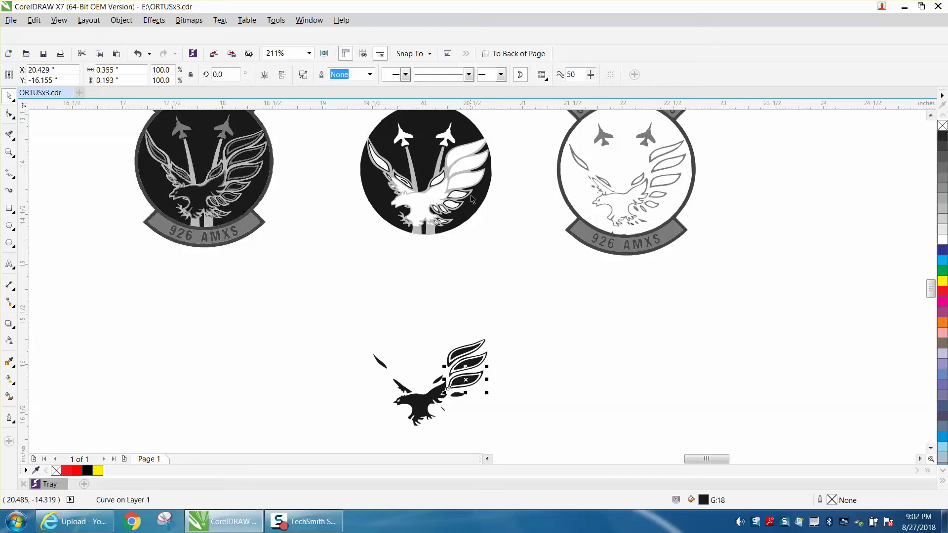
{"action": "left_click", "coordinate": [467, 199]}
{"action": "key", "text": "ctrl+d"}
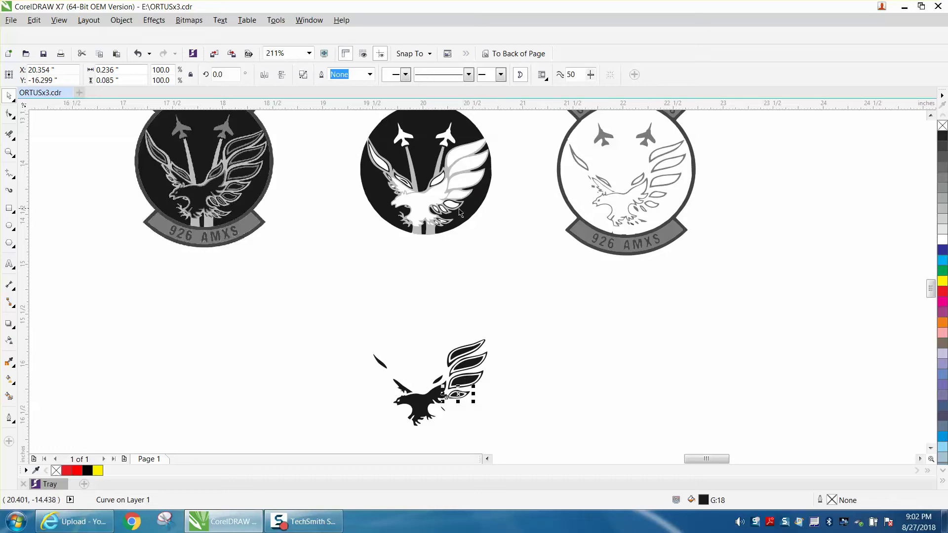
- Move the black outlines of the three small lower right-wing feathers 2 inches down to the separated eagle
{"action": "left_click", "coordinate": [453, 210]}
{"action": "key", "text": "ctrl+d"}
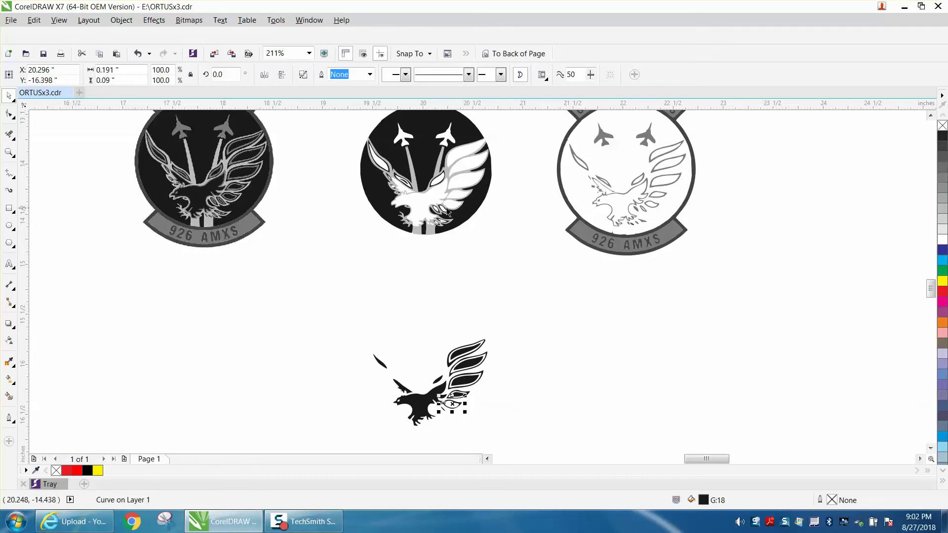
{"action": "left_click", "coordinate": [449, 213]}
{"action": "key", "text": "ctrl+d"}
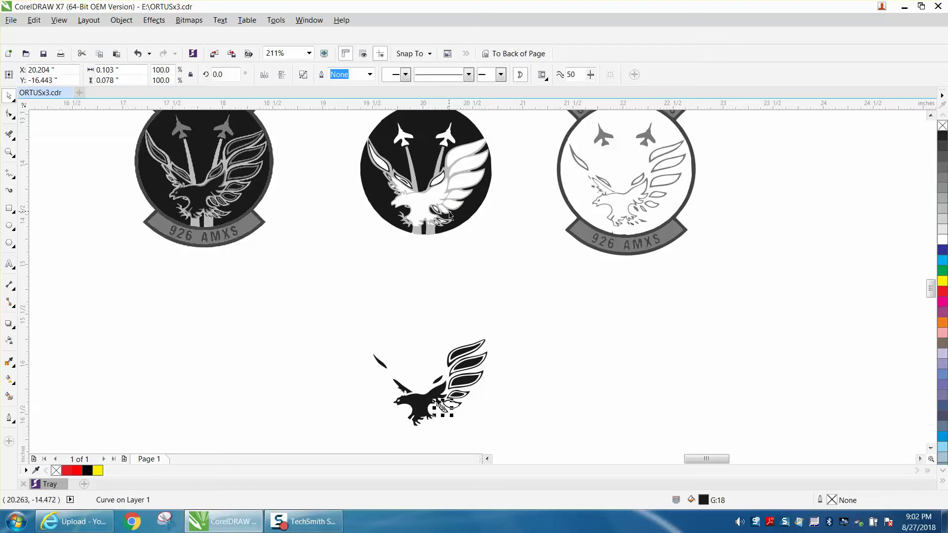
{"action": "left_click", "coordinate": [439, 215]}
{"action": "key", "text": "ctrl+d"}
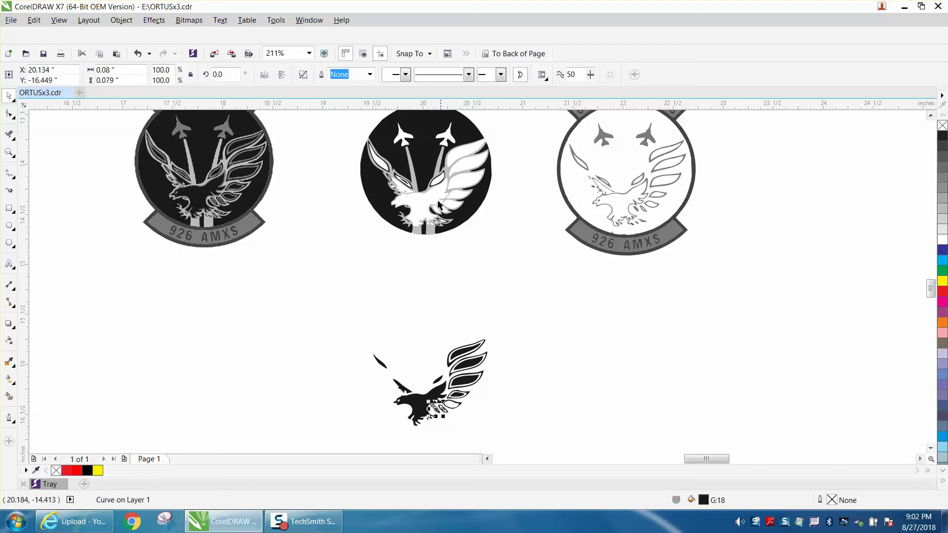
- Move the black left-wing feather outlines and the inner right-wing feather outline 2 inches down to the separated eagle
{"action": "left_click", "coordinate": [413, 188]}
{"action": "key", "text": "ctrl+d"}
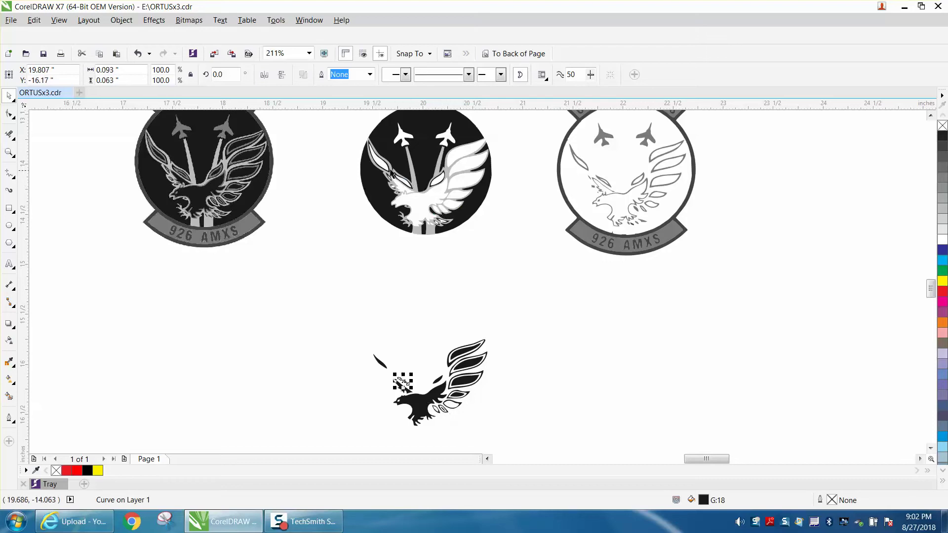
{"action": "left_click", "coordinate": [396, 178]}
{"action": "key", "text": "ctrl+d"}
{"action": "left_click", "coordinate": [409, 185]}
{"action": "key", "text": "ctrl+d"}
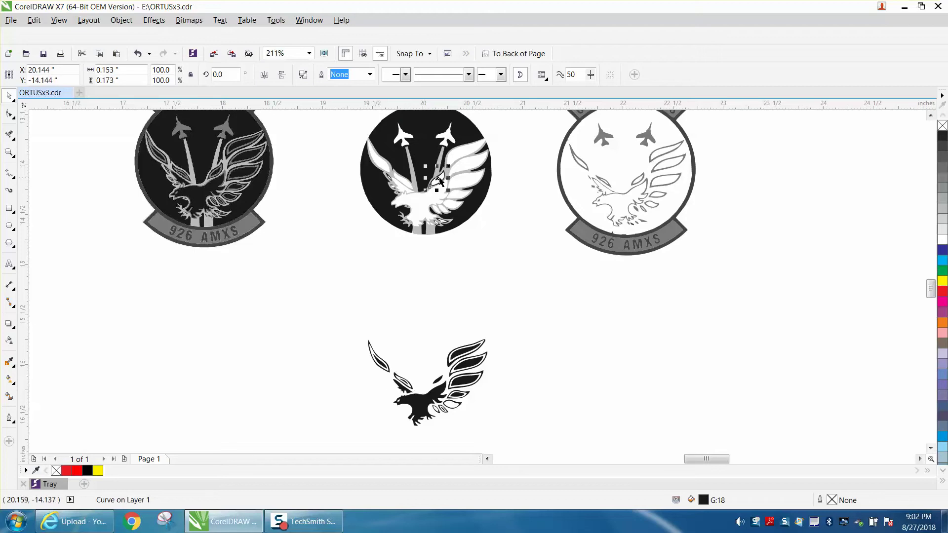
{"action": "left_click", "coordinate": [449, 184]}
{"action": "key", "text": "ctrl+d"}
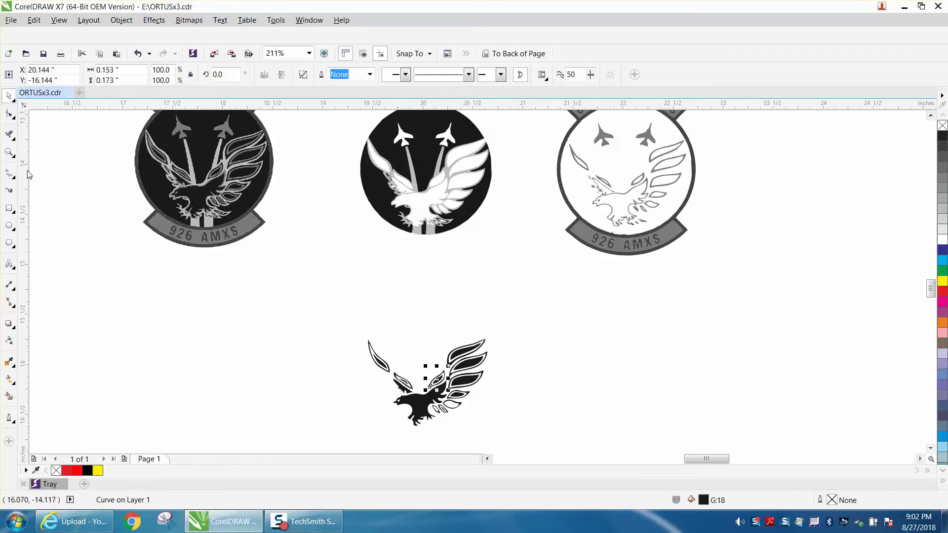
- Move the black outlines of the two small tail feathers beside the eagle's talons 2 inches down to the separated eagle
{"action": "left_click", "coordinate": [9, 152]}
{"action": "left_click_drag", "start_coordinate": [369, 196], "coordinate": [518, 277]}
{"action": "left_click", "coordinate": [9, 96]}
{"action": "left_click", "coordinate": [525, 223]}
{"action": "key", "text": "Down"}
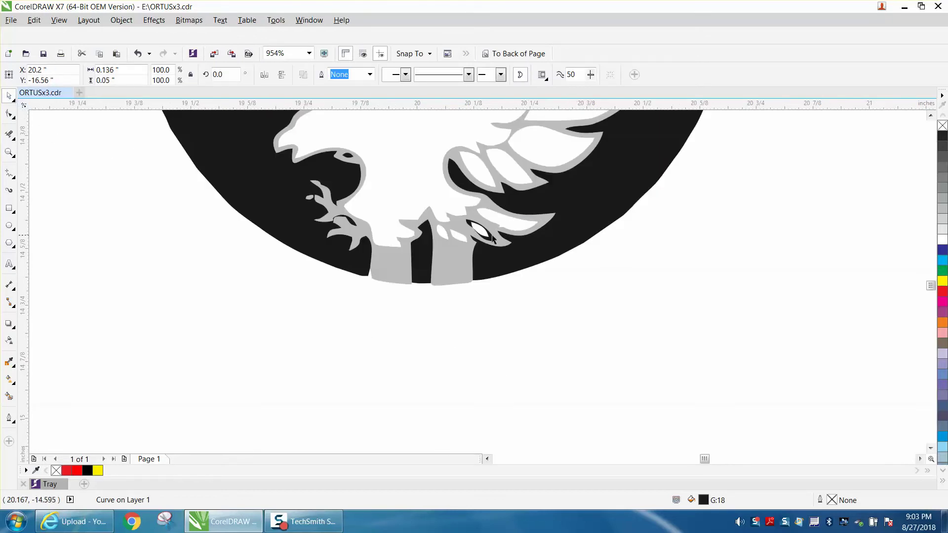
{"action": "scroll", "coordinate": [496, 247], "scroll_direction": "down", "scroll_amount": 3}
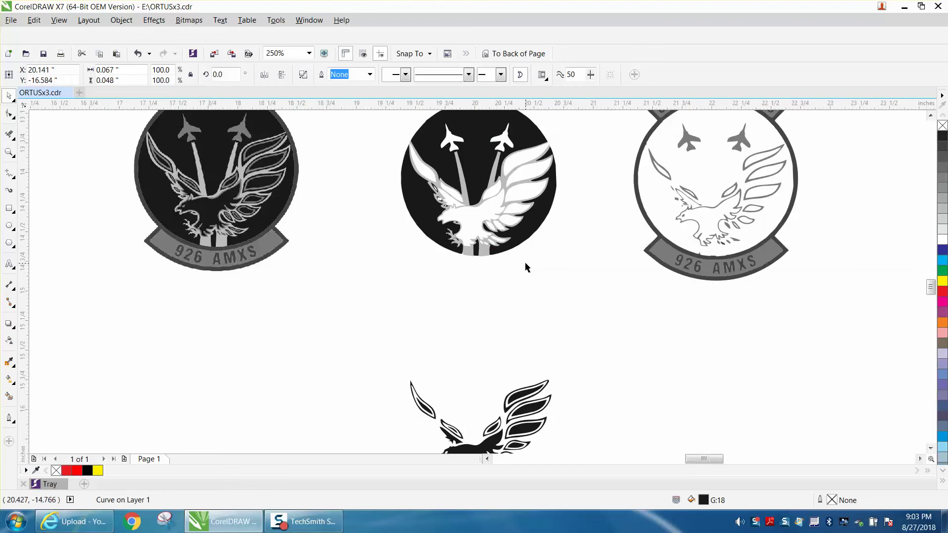
{"action": "scroll", "coordinate": [526, 267], "scroll_direction": "down", "scroll_amount": 1}
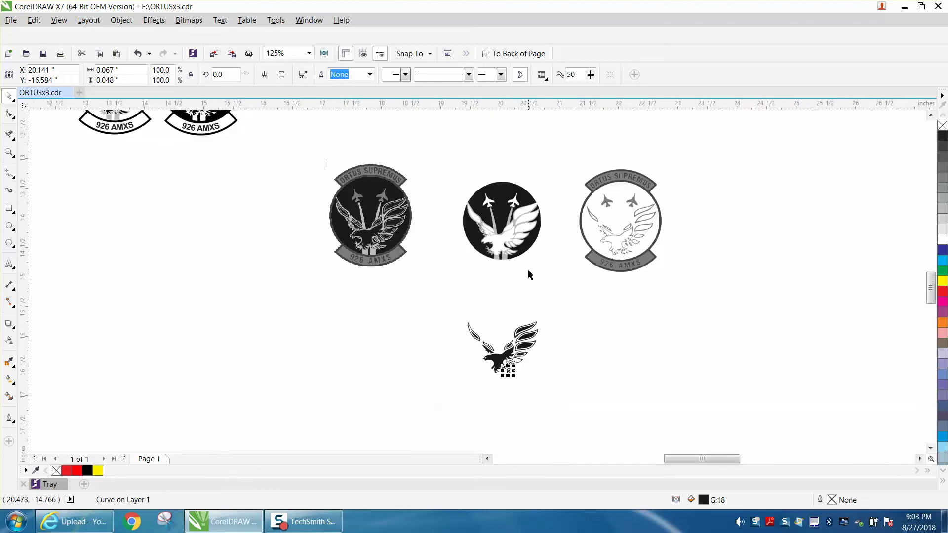
- Move the grouped light-gray eagle and jet-trail shapes 2 inches down onto the separated black eagle
{"action": "left_click", "coordinate": [12, 153]}
{"action": "left_click_drag", "start_coordinate": [451, 304], "coordinate": [567, 389]}
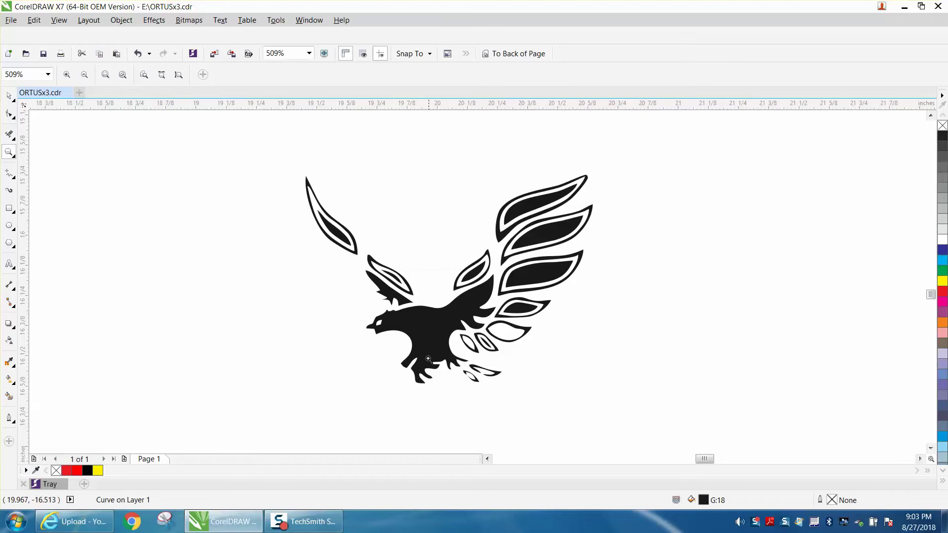
{"action": "scroll", "coordinate": [410, 341], "scroll_direction": "down", "scroll_amount": 1}
{"action": "scroll", "coordinate": [408, 214], "scroll_direction": "down", "scroll_amount": 1}
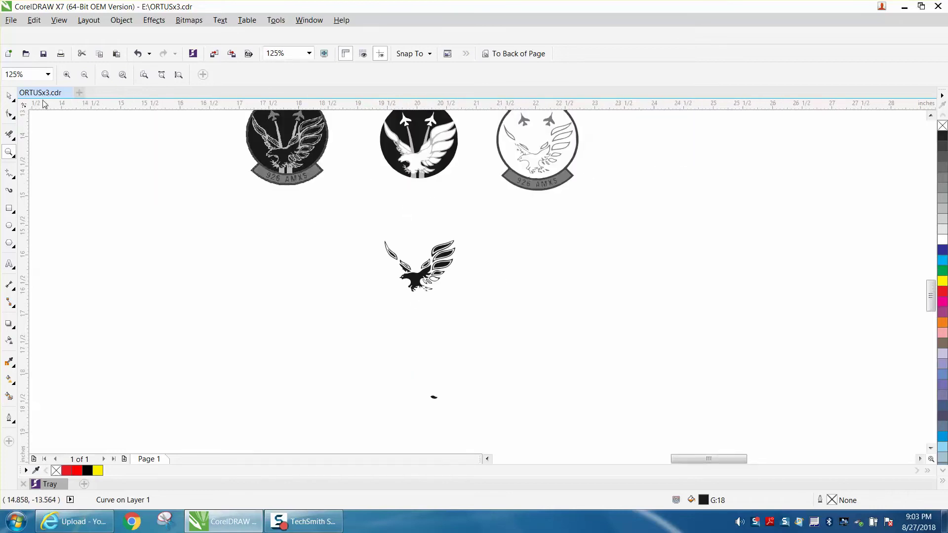
{"action": "left_click", "coordinate": [9, 95]}
{"action": "left_click", "coordinate": [423, 181]}
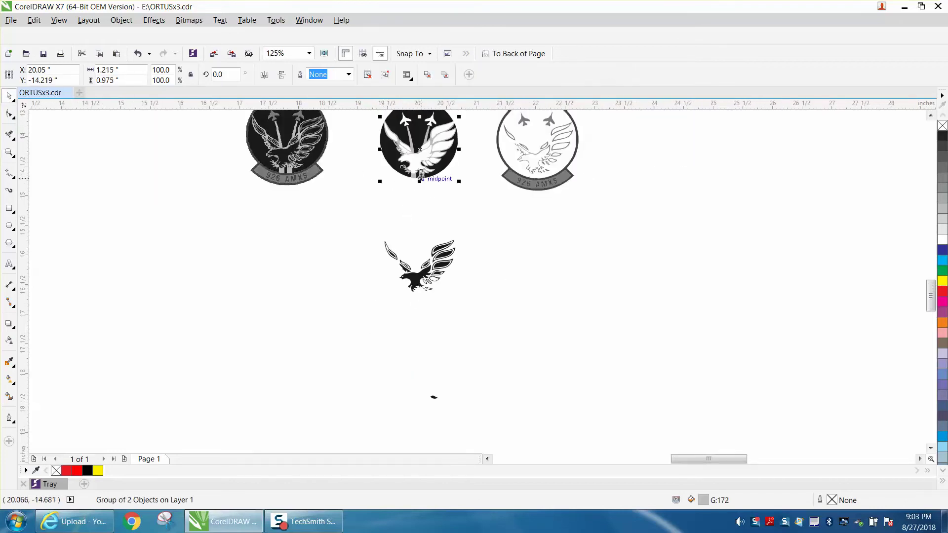
{"action": "key", "text": "Down"}
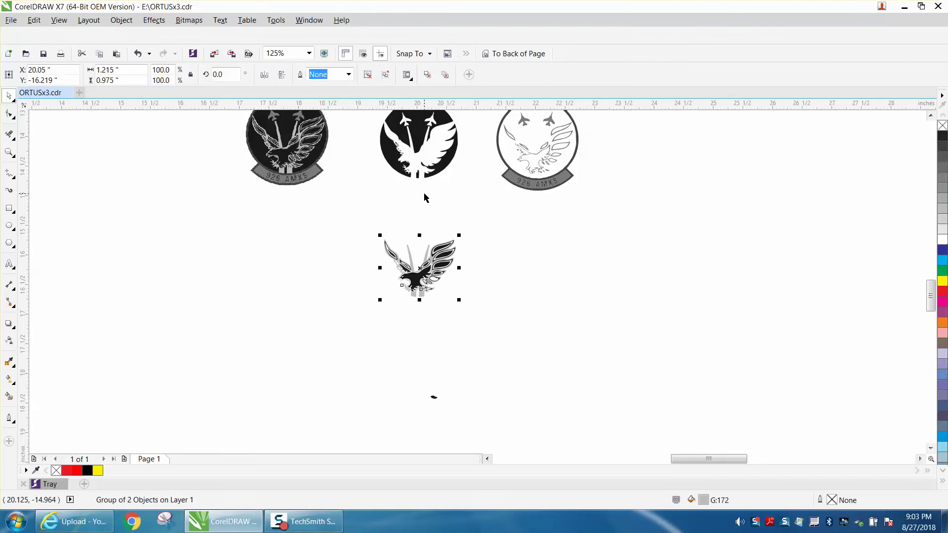
{"action": "left_click", "coordinate": [442, 218]}
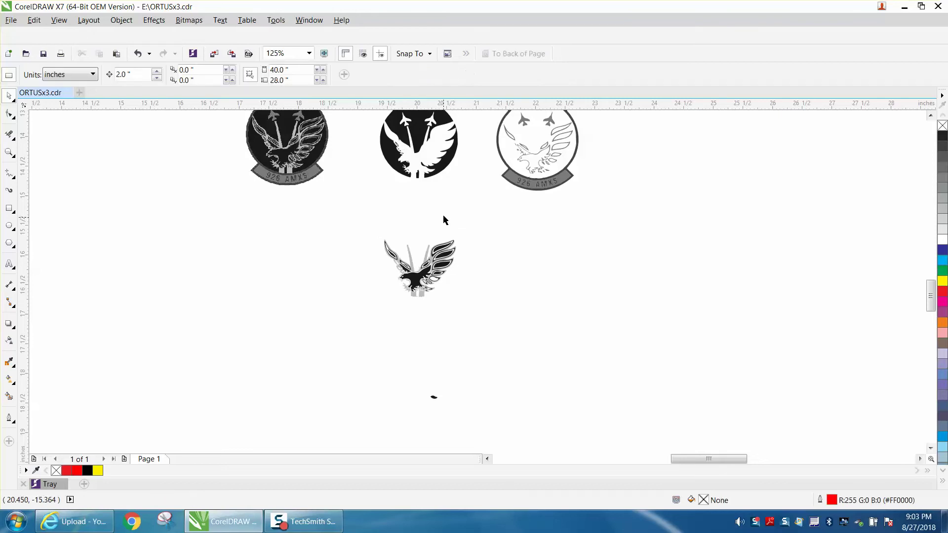
- Move the upper black background piece containing the jet cutouts 2 inches right and 2 inches down
{"action": "left_click", "coordinate": [404, 123]}
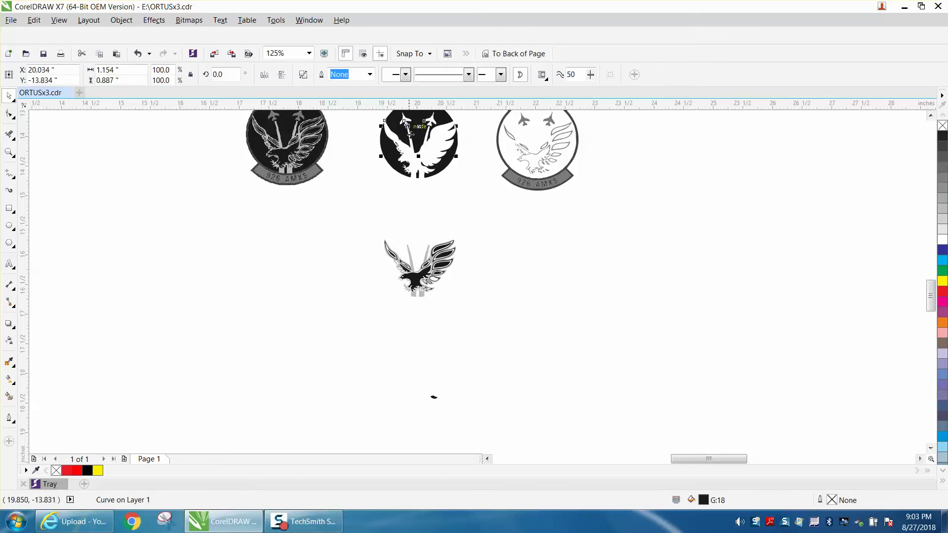
{"action": "key", "text": "Right"}
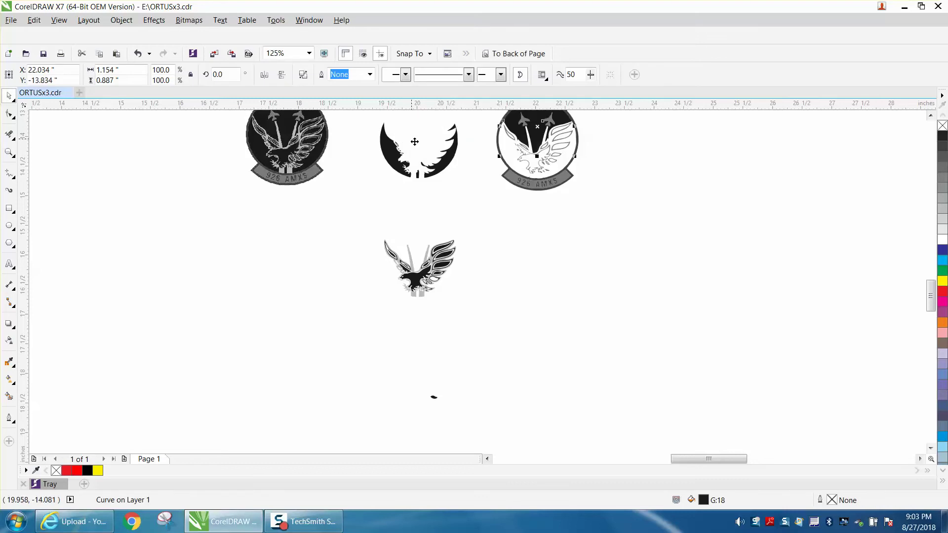
{"action": "key", "text": "Down"}
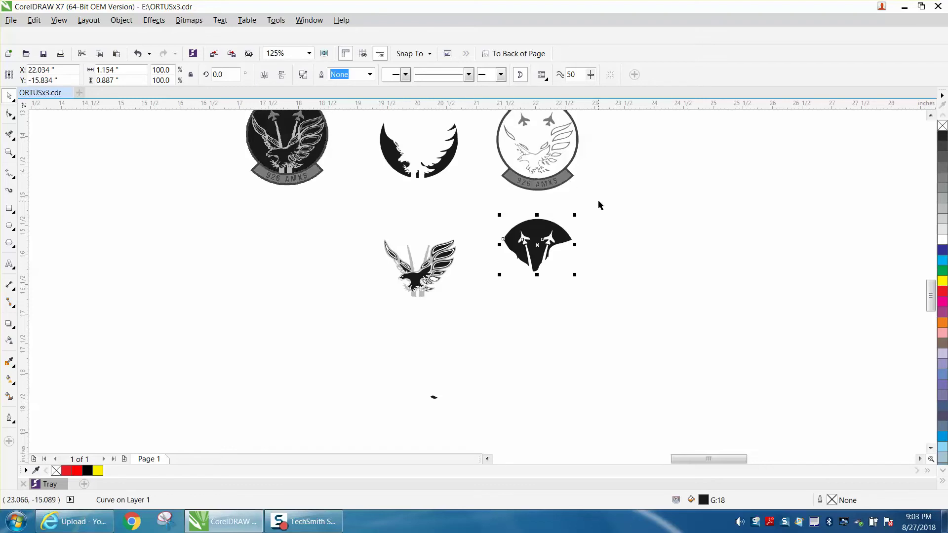
- Replace the background piece's black fill with a red hairline outline and move it 2 inches left over the separated eagle
{"action": "left_click", "coordinate": [941, 126]}
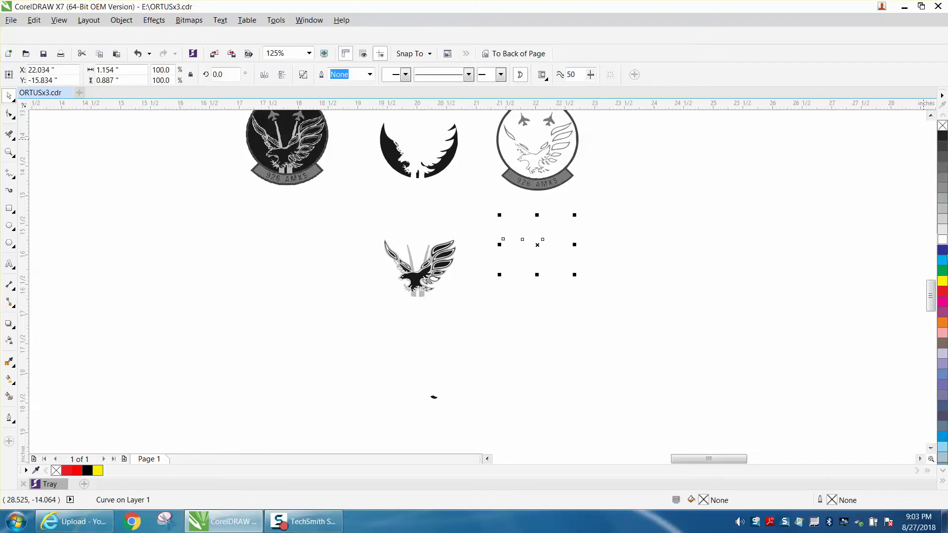
{"action": "right_click", "coordinate": [941, 292]}
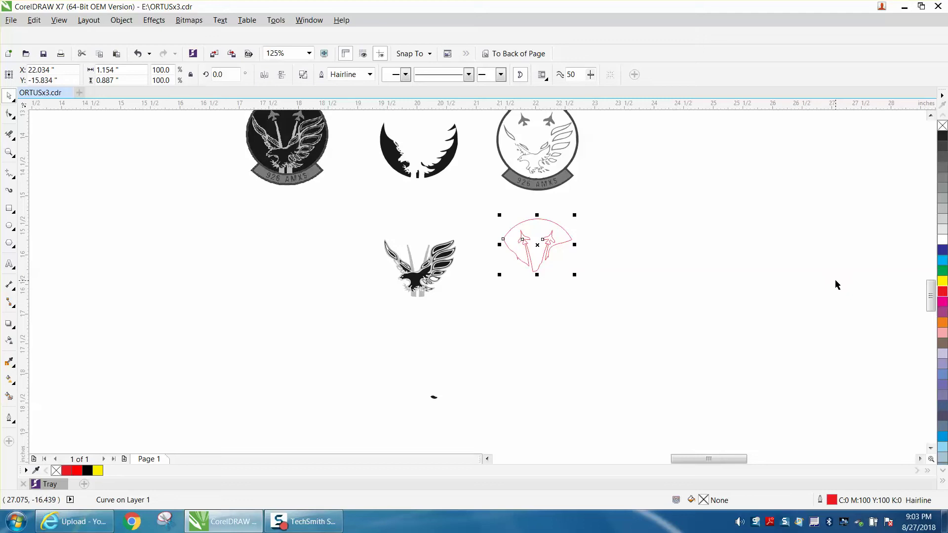
{"action": "key", "text": "Left"}
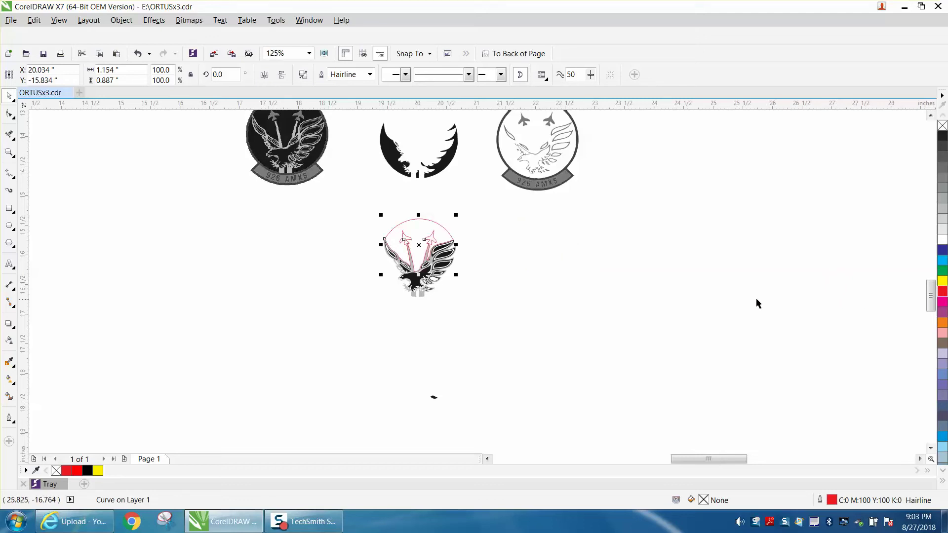
{"action": "left_click", "coordinate": [8, 153]}
{"action": "left_click_drag", "start_coordinate": [345, 205], "coordinate": [558, 346]}
{"action": "left_click", "coordinate": [9, 95]}
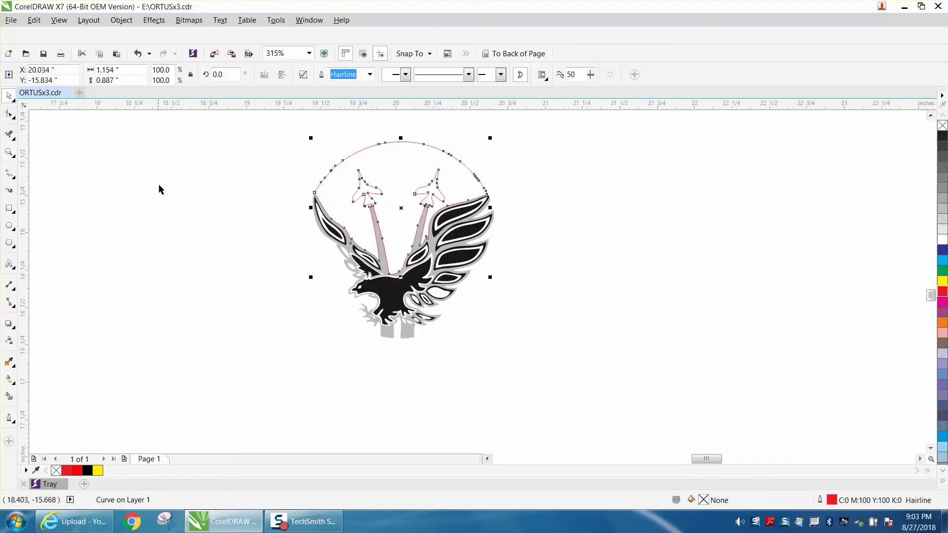
- Move the stray black feather inlay below the eagle back up into its empty outline on the right wing
{"action": "scroll", "coordinate": [180, 206], "scroll_direction": "down", "scroll_amount": 3}
{"action": "left_click", "coordinate": [300, 386]}
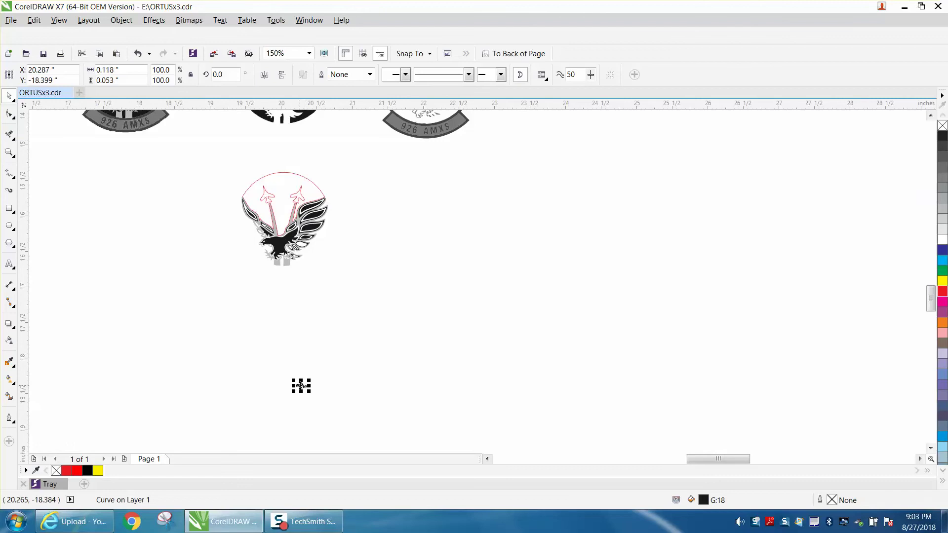
{"action": "key", "text": "shift+Up"}
{"action": "left_click", "coordinate": [368, 398]}
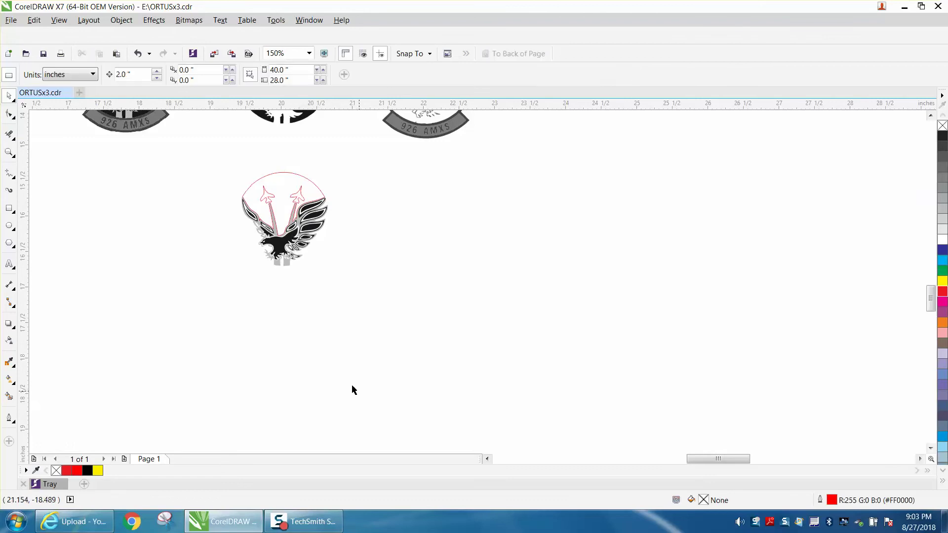
- Delete the curved upper arc of the red outline with the Virtual Segment Delete tool, keeping the jets and wing contour
{"action": "left_click", "coordinate": [257, 184]}
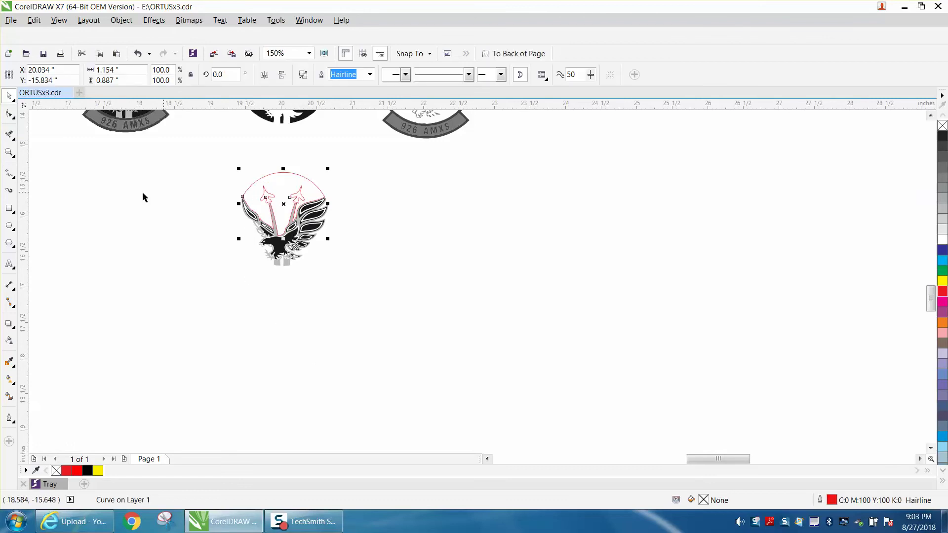
{"action": "left_click", "coordinate": [9, 152]}
{"action": "left_click_drag", "start_coordinate": [216, 162], "coordinate": [425, 292]}
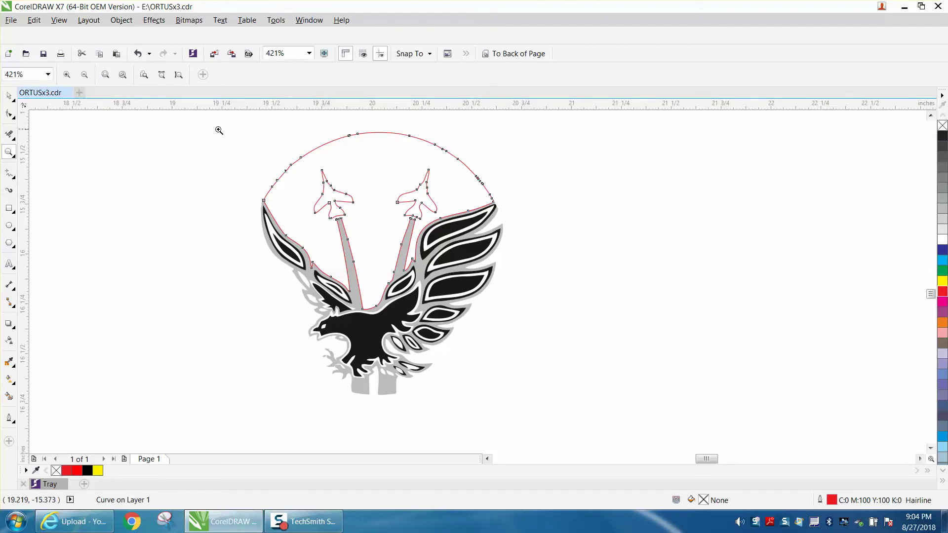
{"action": "left_click", "coordinate": [13, 138]}
{"action": "left_click", "coordinate": [39, 141]}
{"action": "left_click", "coordinate": [308, 145]}
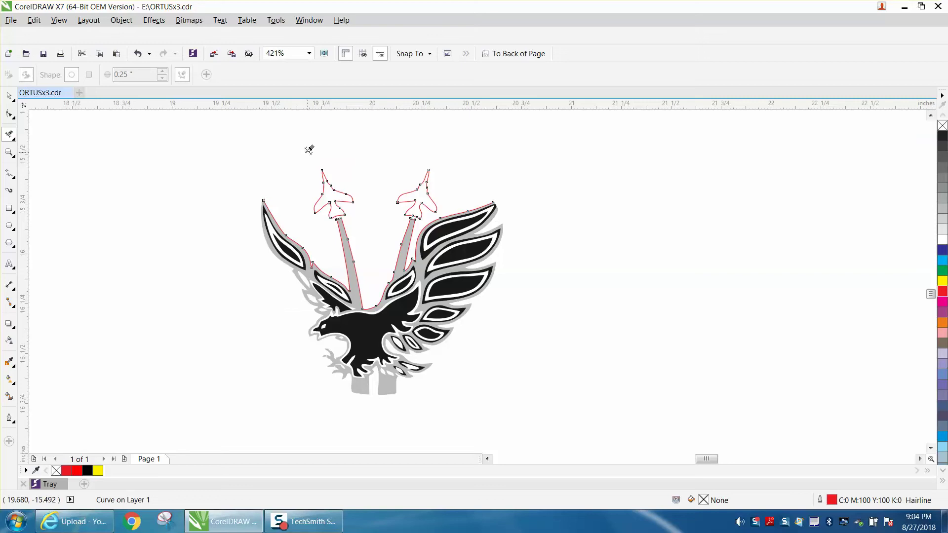
{"action": "left_click", "coordinate": [9, 95]}
{"action": "left_click", "coordinate": [272, 188]}
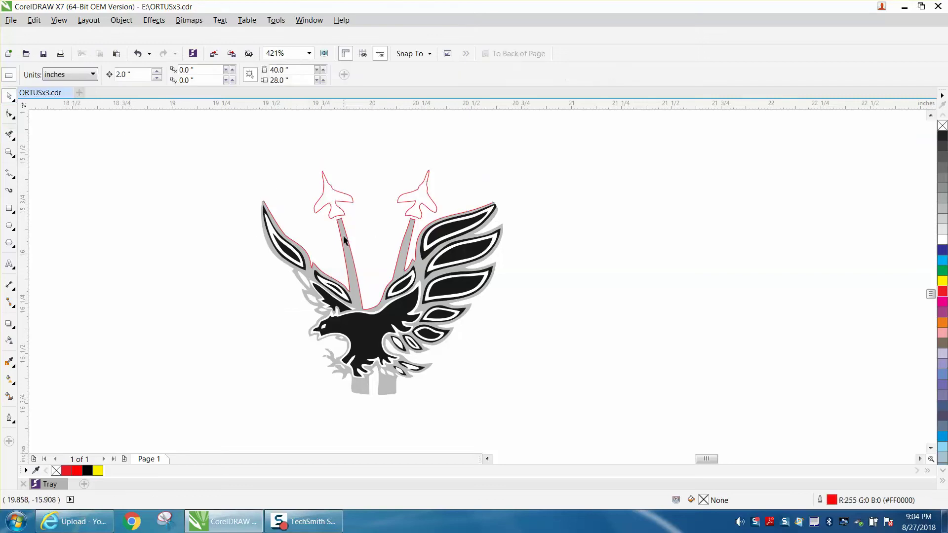
{"action": "left_click", "coordinate": [344, 238]}
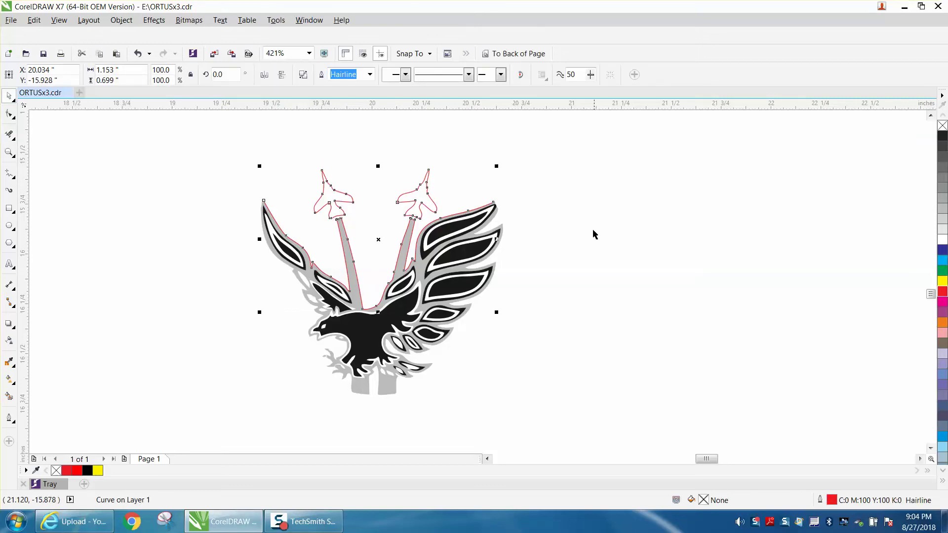
{"action": "right_click", "coordinate": [941, 126]}
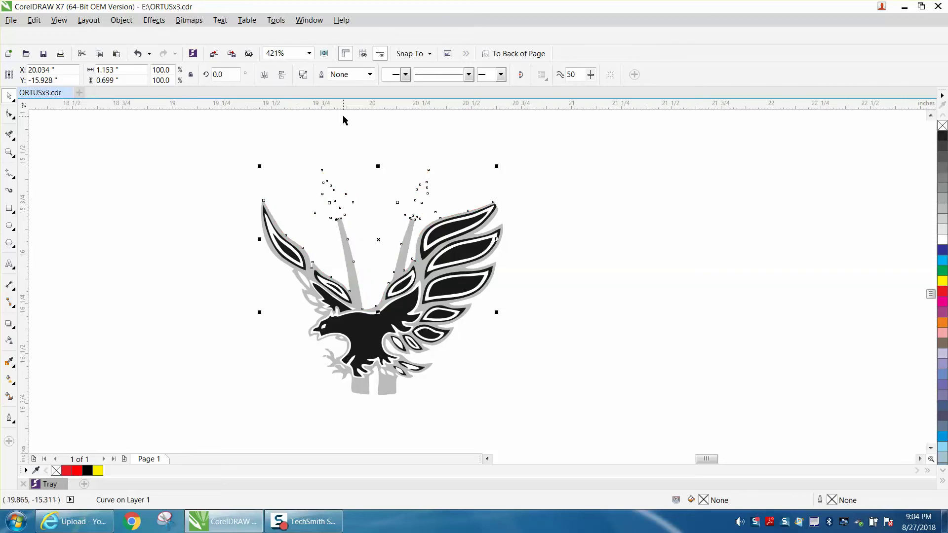
{"action": "right_click", "coordinate": [942, 296]}
{"action": "left_click", "coordinate": [651, 236]}
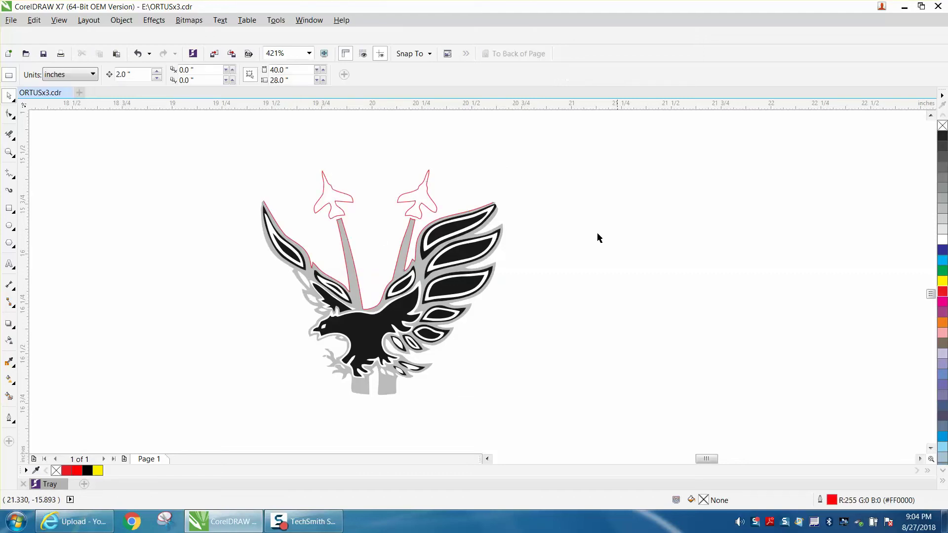
- Break apart the red curve of the jets and wing contour into separate objects
{"action": "left_click", "coordinate": [352, 247]}
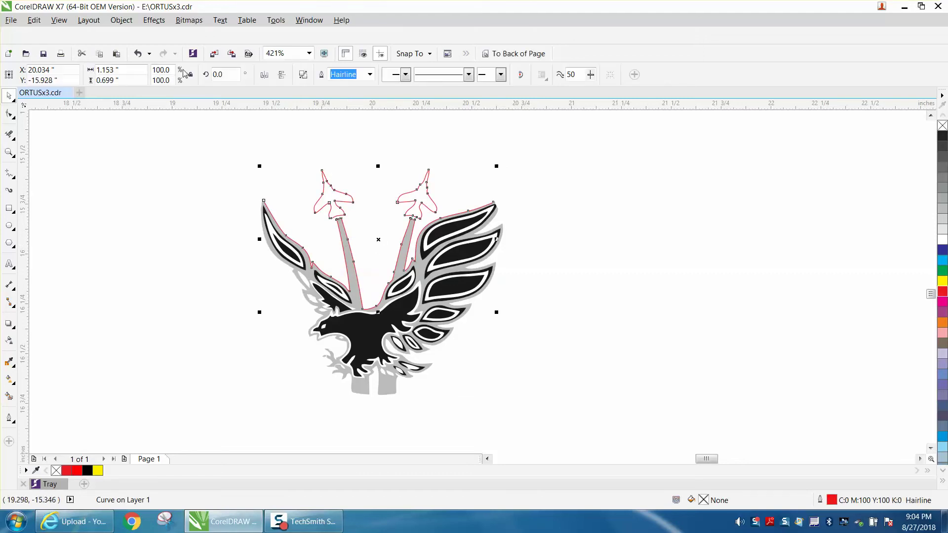
{"action": "left_click", "coordinate": [124, 21]}
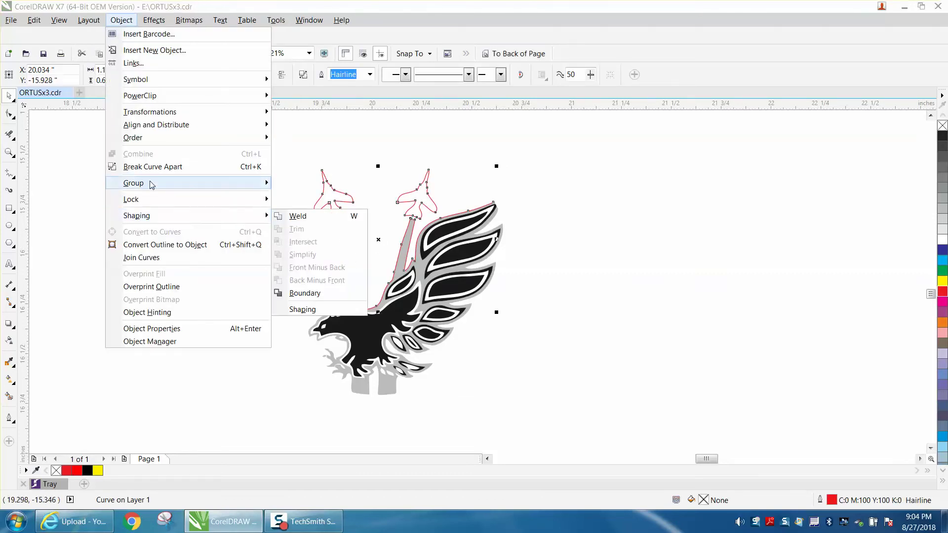
{"action": "left_click", "coordinate": [154, 169]}
{"action": "left_click", "coordinate": [271, 186]}
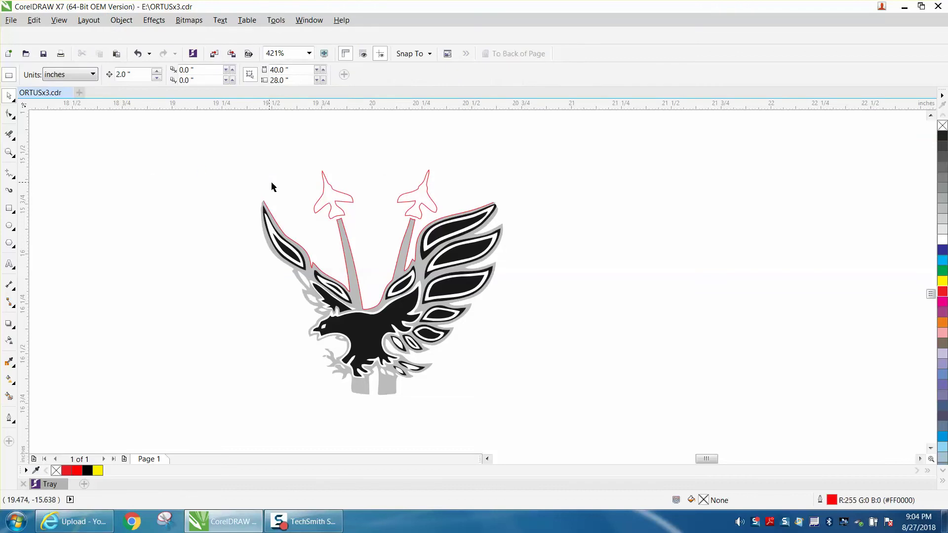
- Move both red jet outlines 2 inches up and the remaining red wing and trail contour 2 inches right off the eagle
{"action": "left_click", "coordinate": [344, 194]}
{"action": "key", "text": "Up"}
{"action": "left_click", "coordinate": [428, 198]}
{"action": "key", "text": "Up"}
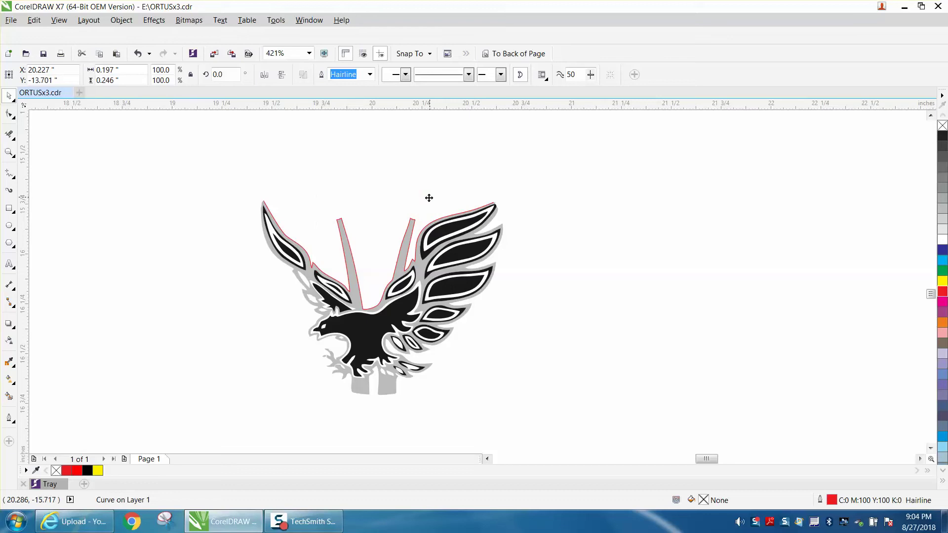
{"action": "left_click", "coordinate": [414, 224]}
{"action": "key", "text": "Right"}
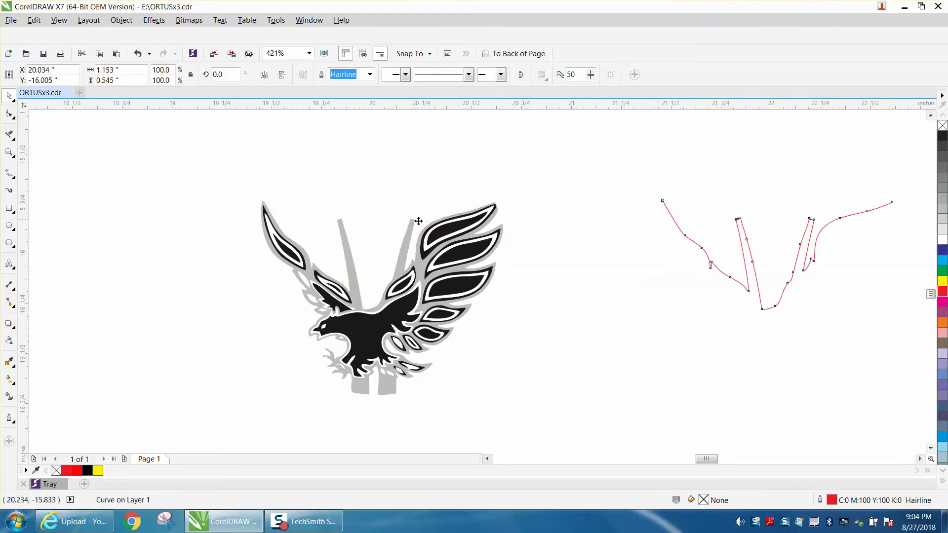
- Move the two red jet outlines together 2 inches down to their place above the eagle's jet trails
{"action": "scroll", "coordinate": [503, 267], "scroll_direction": "down", "scroll_amount": 5}
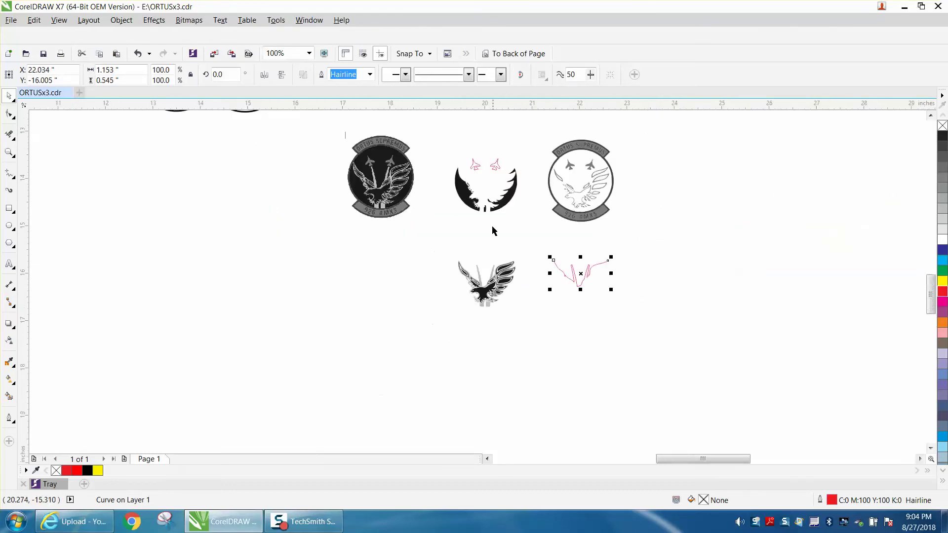
{"action": "left_click_drag", "start_coordinate": [462, 153], "coordinate": [506, 180]}
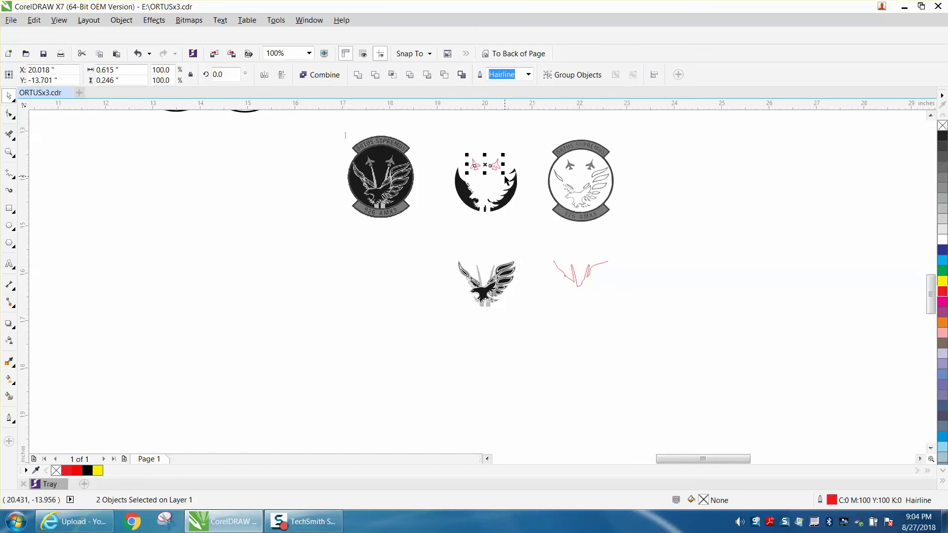
{"action": "key", "text": "Down"}
{"action": "scroll", "coordinate": [506, 180], "scroll_direction": "up", "scroll_amount": 2}
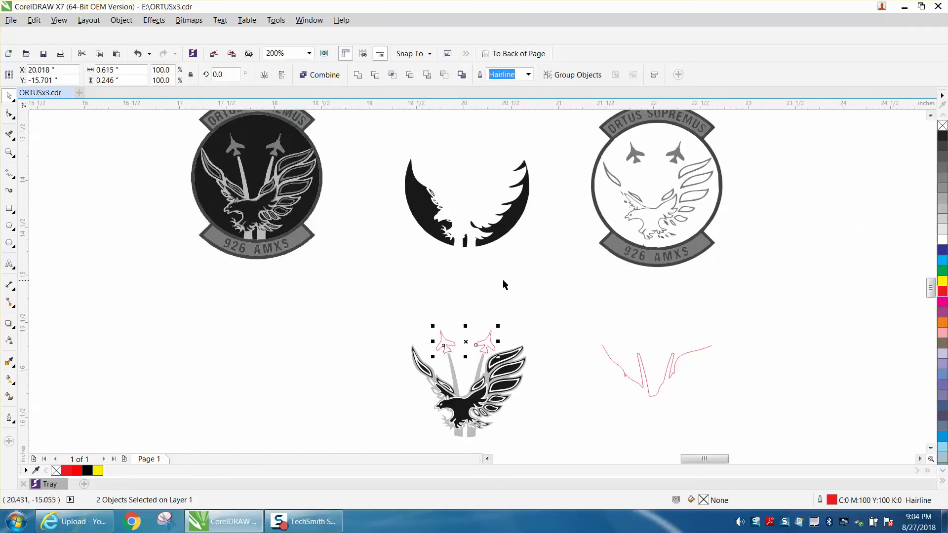
- Fill the left jet with black and no outline using Smart Fill
{"action": "key", "text": "z"}
{"action": "left_click_drag", "start_coordinate": [359, 307], "coordinate": [595, 444]}
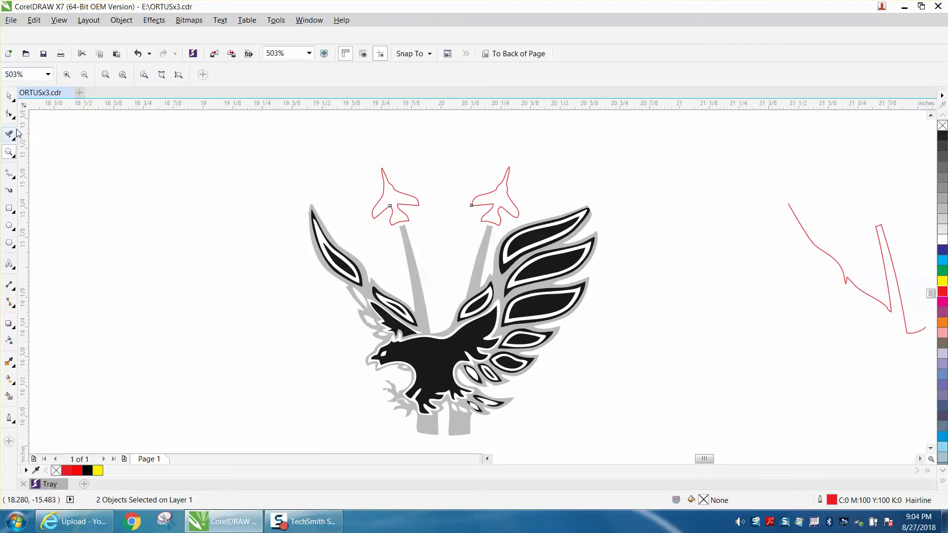
{"action": "left_click", "coordinate": [9, 395]}
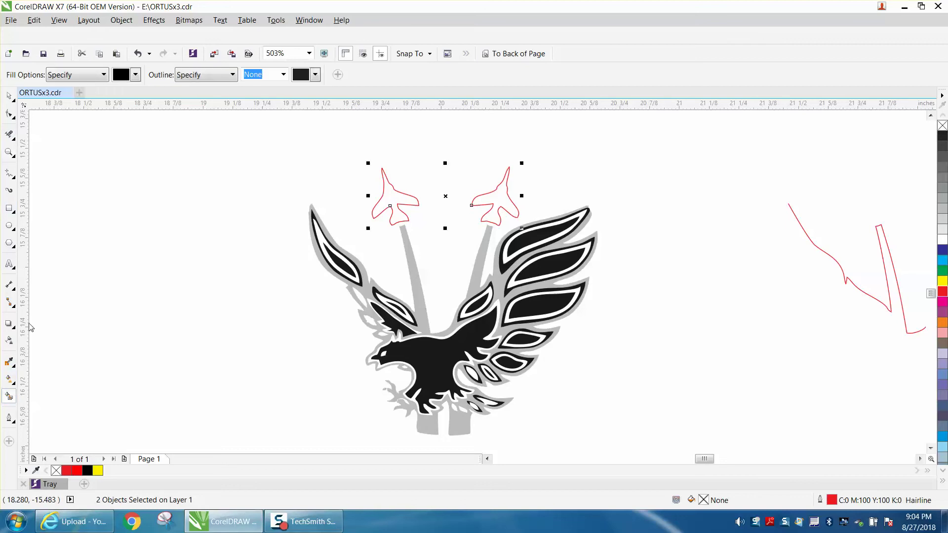
{"action": "left_click", "coordinate": [283, 74]}
{"action": "left_click", "coordinate": [285, 75]}
{"action": "left_click", "coordinate": [412, 200]}
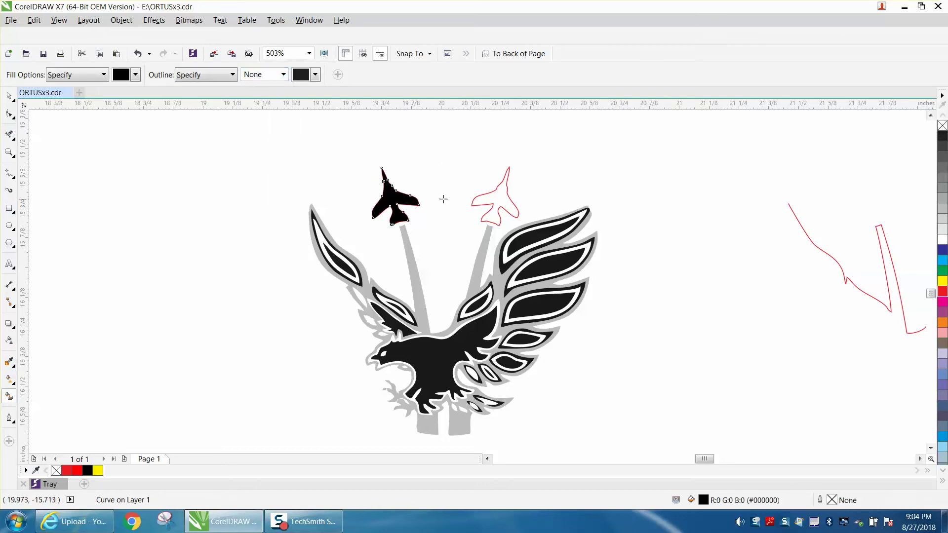
- Fill the right jet with black and no outline using Smart Fill, and leave nothing selected
{"action": "left_click", "coordinate": [501, 202]}
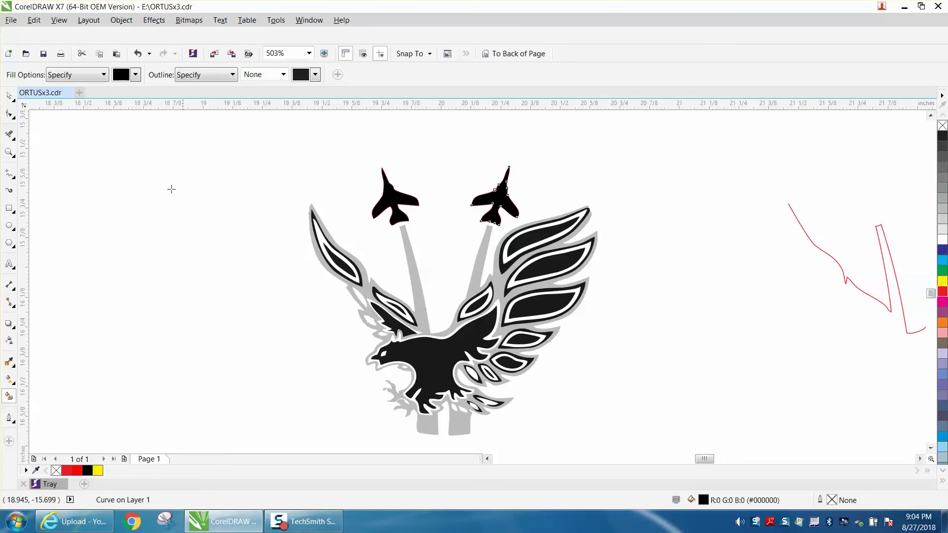
{"action": "left_click", "coordinate": [9, 95]}
{"action": "key", "text": "Escape"}
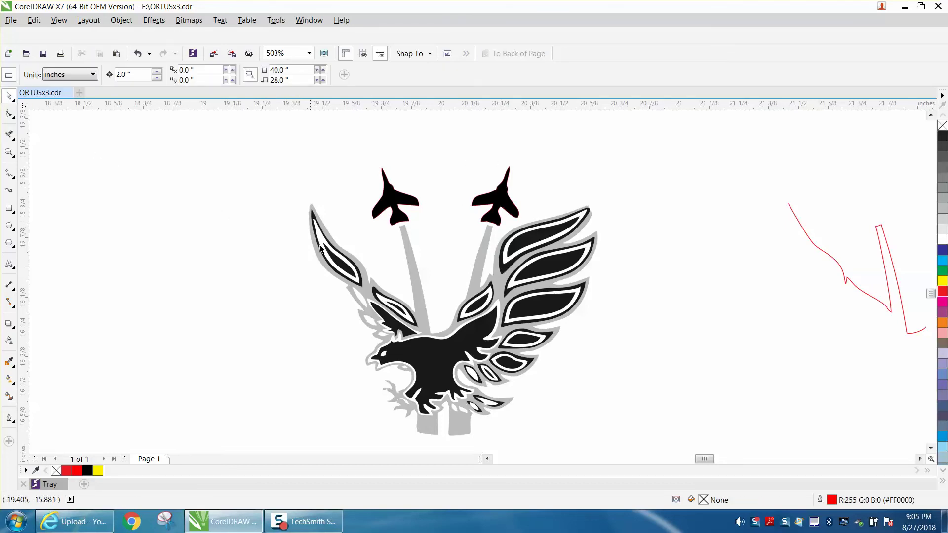
- Recolour the eagle's grey feather-contour and jet-trail group black
{"action": "left_click", "coordinate": [359, 263]}
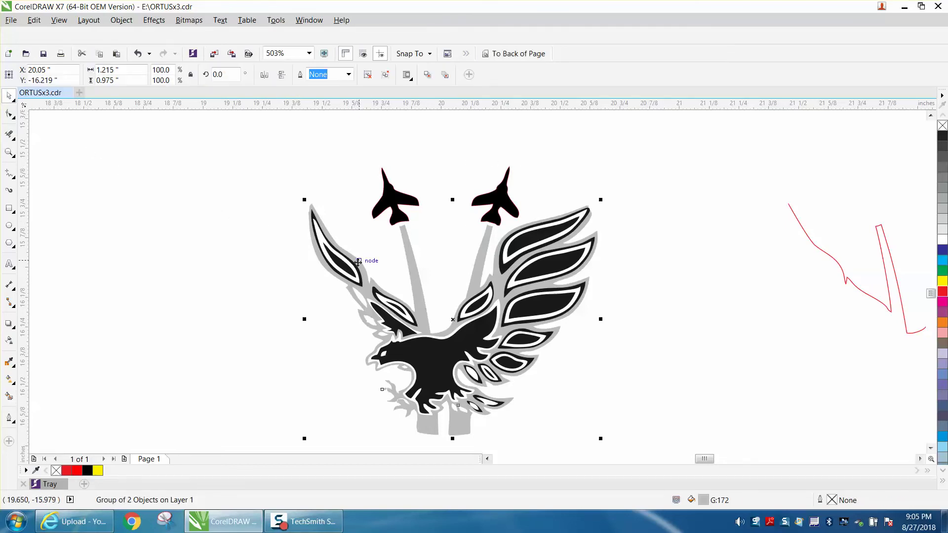
{"action": "left_click", "coordinate": [942, 136]}
{"action": "left_click", "coordinate": [759, 227]}
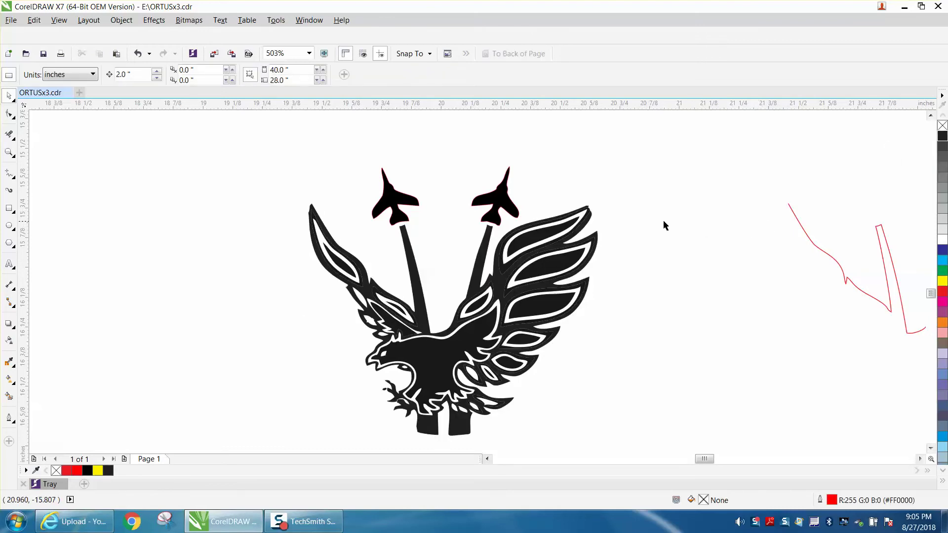
- Group the eagle, trails and both jets, and centre the group on the page
{"action": "scroll", "coordinate": [644, 216], "scroll_direction": "down", "scroll_amount": 2}
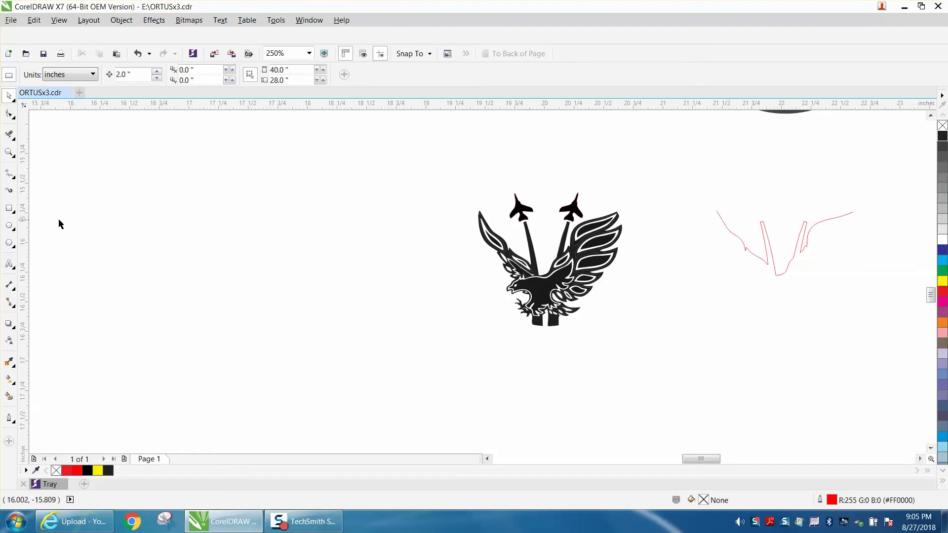
{"action": "left_click_drag", "start_coordinate": [445, 168], "coordinate": [676, 352]}
{"action": "key", "text": "ctrl+g"}
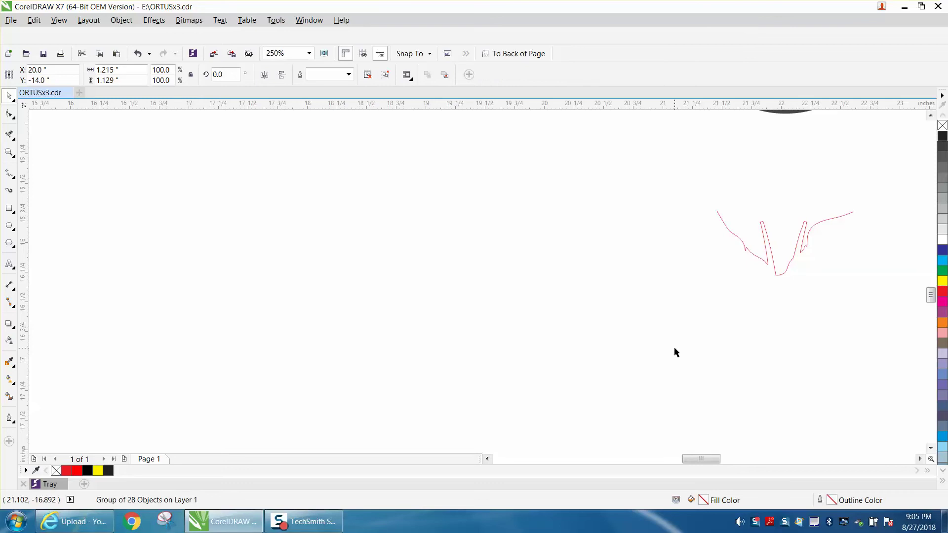
{"action": "scroll", "coordinate": [465, 306], "scroll_direction": "down", "scroll_amount": 2}
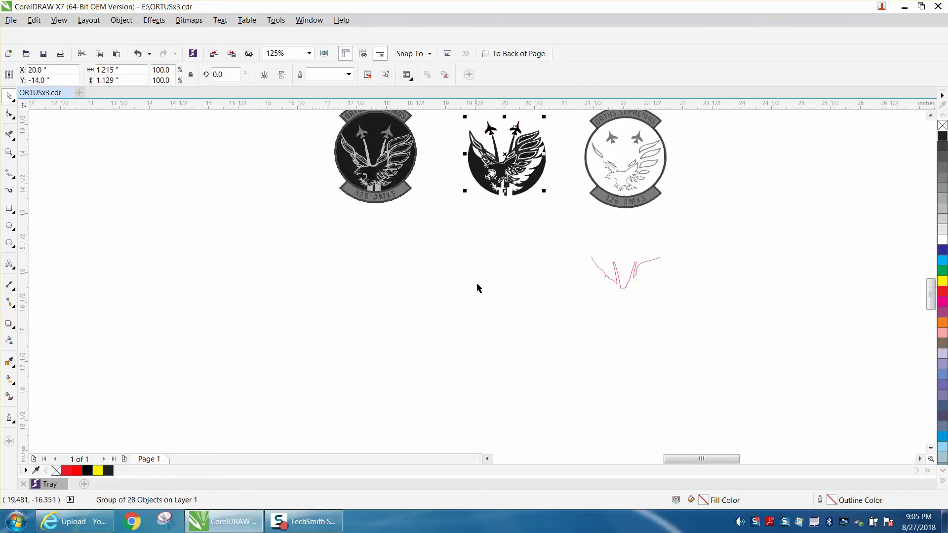
- Undo centring the eagle and jets group on the page
{"action": "key", "text": "F10"}
{"action": "left_click", "coordinate": [526, 188]}
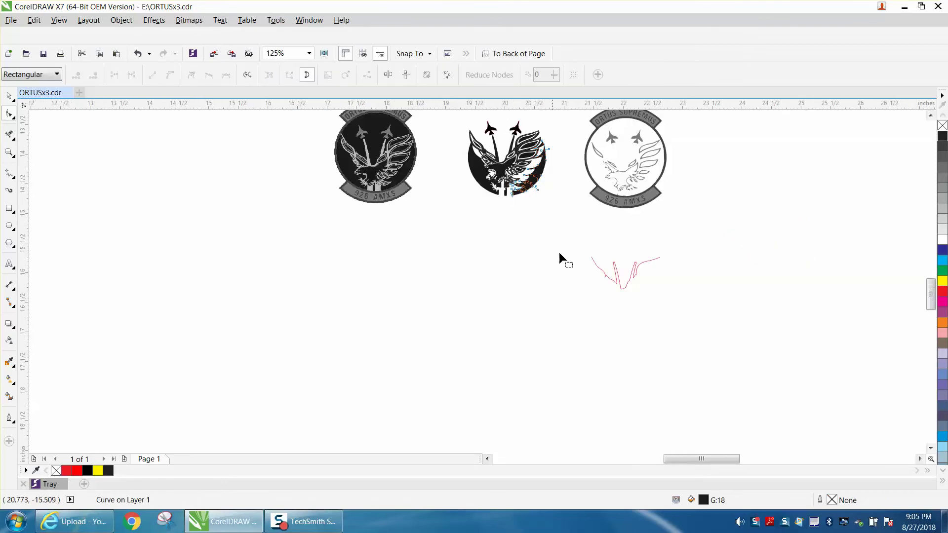
{"action": "left_click", "coordinate": [139, 54]}
{"action": "left_click", "coordinate": [9, 95]}
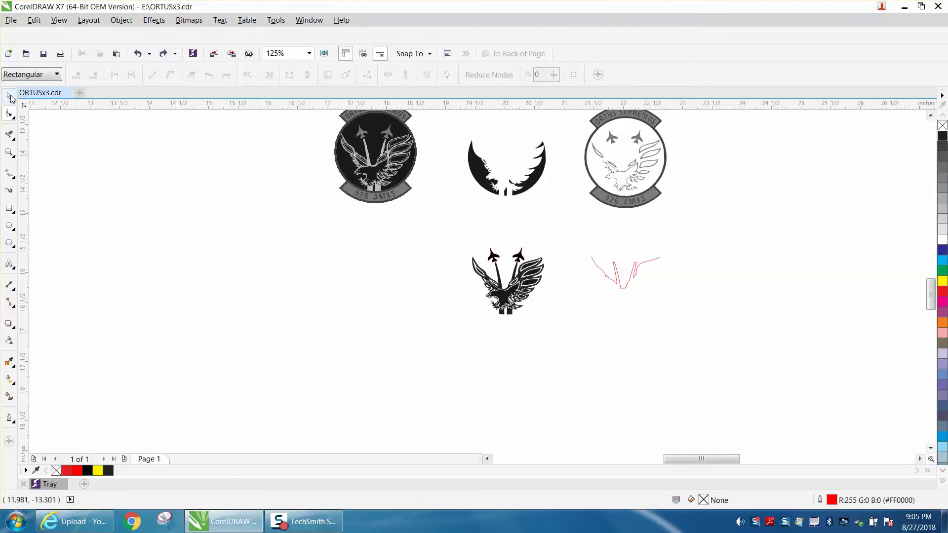
- Move the black crescent-shaped background pieces left in 2-inch nudges, clear past the dark emblem
{"action": "left_click", "coordinate": [483, 172]}
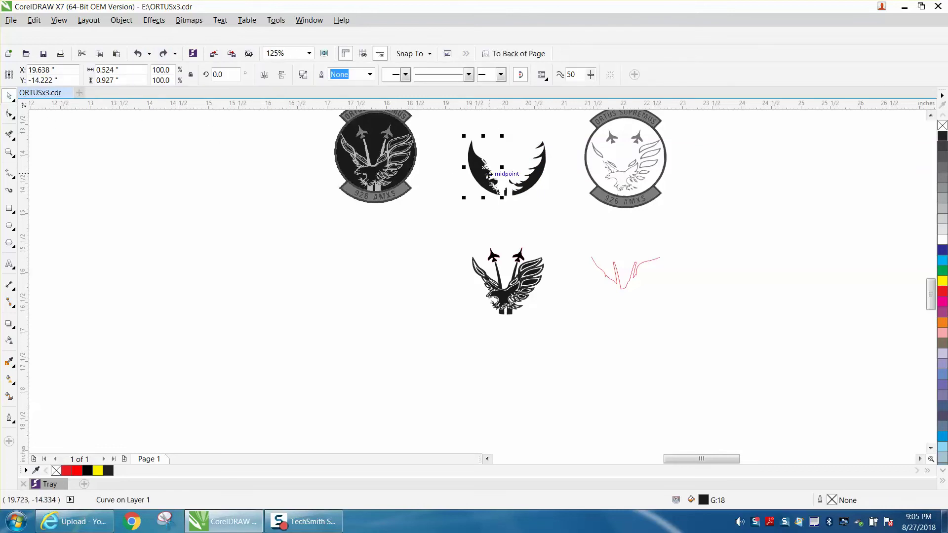
{"action": "key", "text": "Left"}
{"action": "left_click", "coordinate": [536, 182]}
{"action": "key", "text": "Left"}
{"action": "left_click_drag", "start_coordinate": [557, 134], "coordinate": [467, 207]}
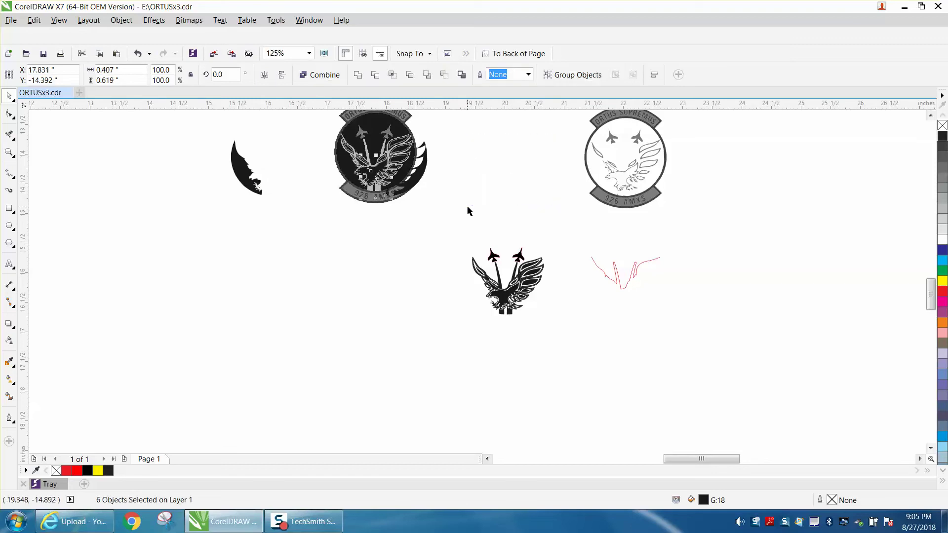
{"action": "left_click", "coordinate": [427, 171]}
{"action": "key", "text": "Left"}
{"action": "key", "text": "Left"}
- Centre the grouped eagle and jets on the page, between the dark and white emblems
{"action": "left_click_drag", "start_coordinate": [460, 236], "coordinate": [572, 331]}
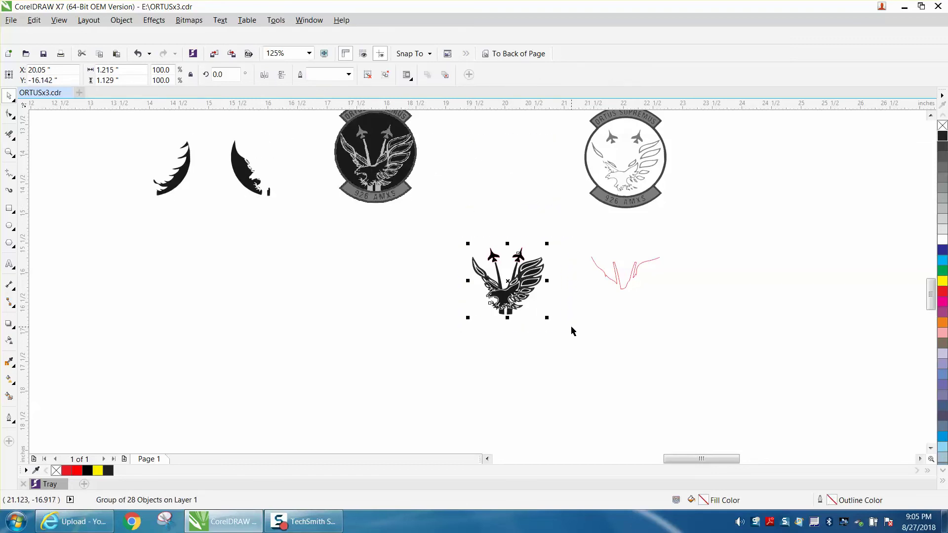
{"action": "key", "text": "ctrl+z"}
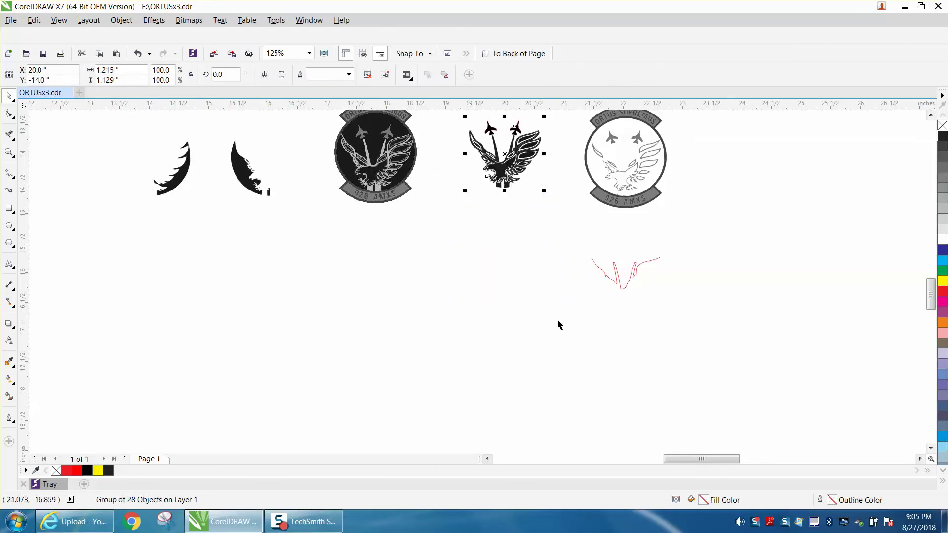
- Draw an unfilled circle about 1.25 inches in diameter over the white emblem
{"action": "left_click", "coordinate": [9, 154]}
{"action": "right_click", "coordinate": [471, 162]}
{"action": "left_click_drag", "start_coordinate": [466, 131], "coordinate": [527, 186]}
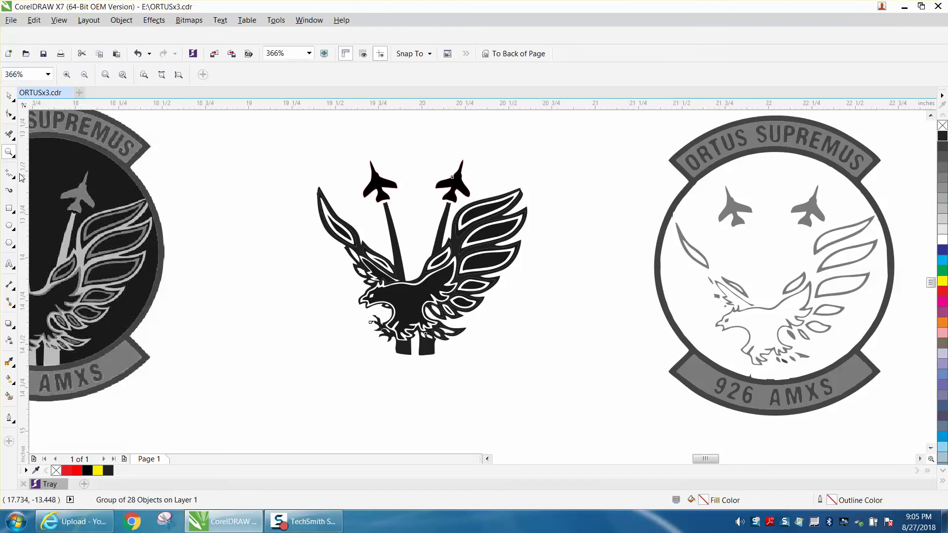
{"action": "left_click", "coordinate": [9, 226]}
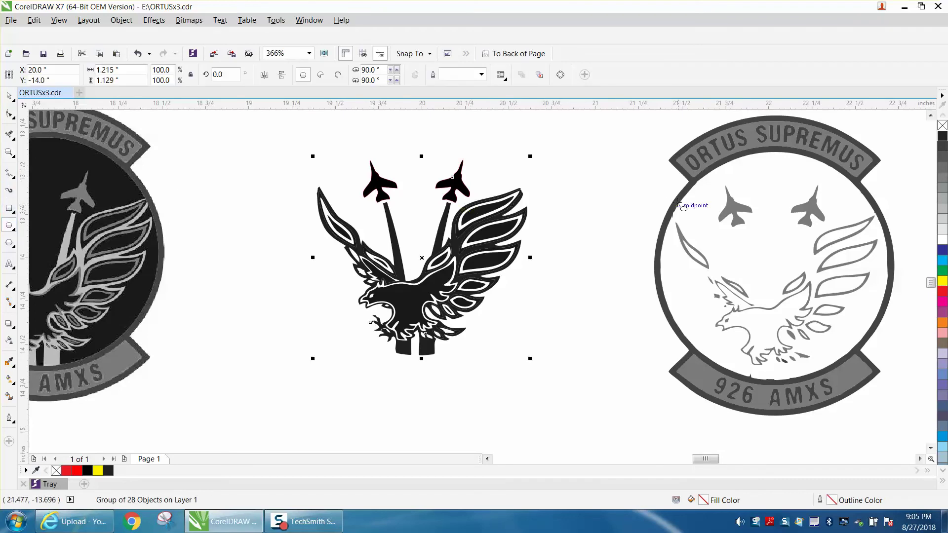
{"action": "left_click_drag", "start_coordinate": [844, 210], "coordinate": [629, 383]}
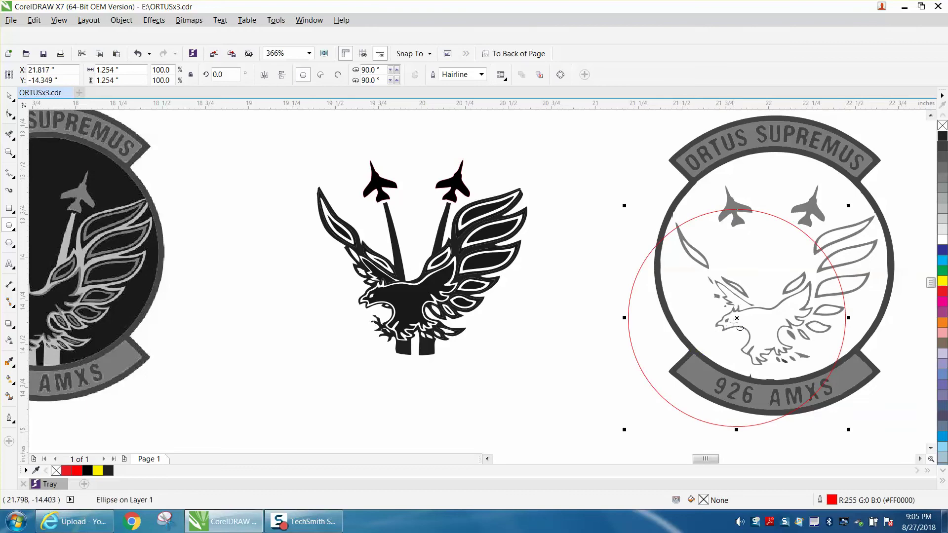
- Move the circle inside the white emblem and enlarge it to about 1.314 inches so it matches the ring's inner edge
{"action": "left_click_drag", "start_coordinate": [737, 319], "coordinate": [763, 272]}
{"action": "left_click_drag", "start_coordinate": [765, 269], "coordinate": [772, 273]}
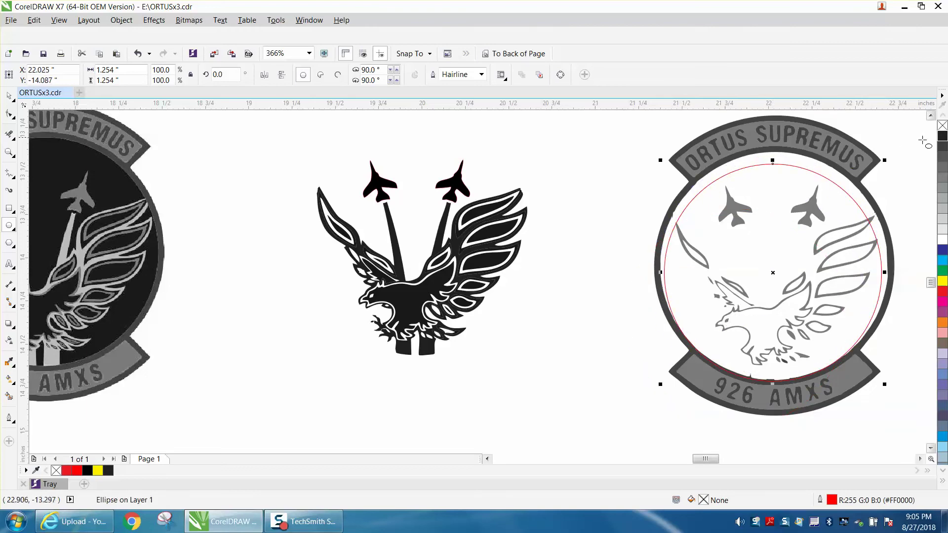
{"action": "left_click_drag", "start_coordinate": [884, 160], "coordinate": [897, 124]}
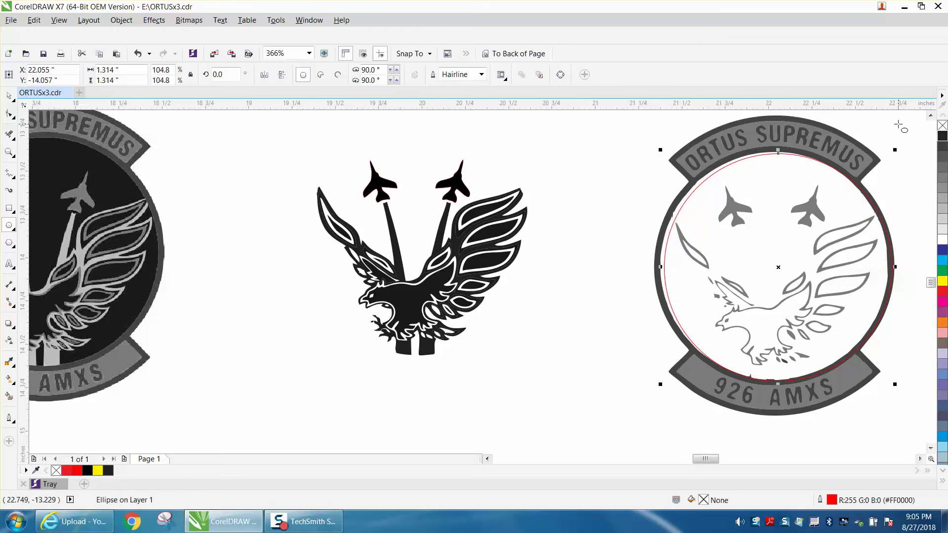
{"action": "left_click_drag", "start_coordinate": [779, 266], "coordinate": [774, 265]}
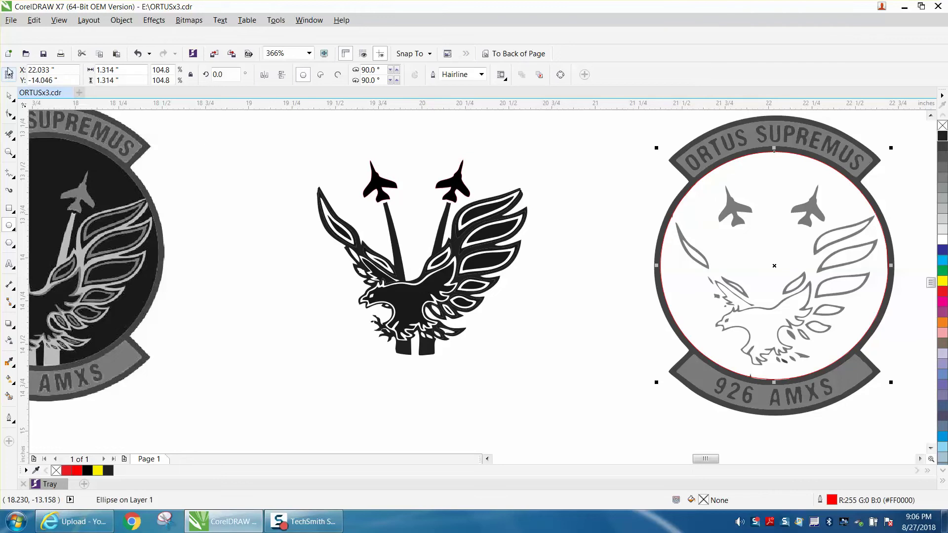
- Move the circle 2 inches left onto the black eagle artwork and centre it on the page
{"action": "left_click", "coordinate": [9, 96]}
{"action": "key", "text": "Left"}
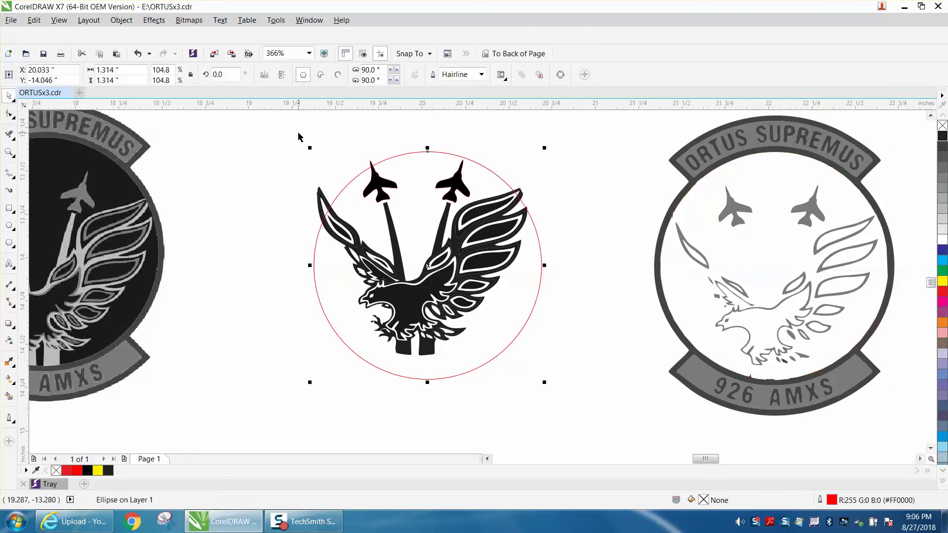
{"action": "scroll", "coordinate": [325, 136], "scroll_direction": "down", "scroll_amount": 2}
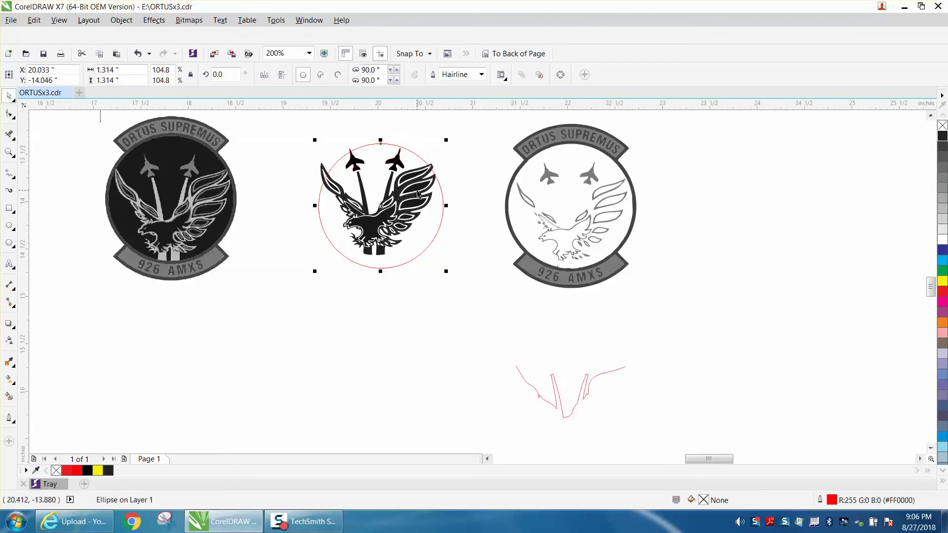
{"action": "left_click_drag", "start_coordinate": [442, 197], "coordinate": [444, 200]}
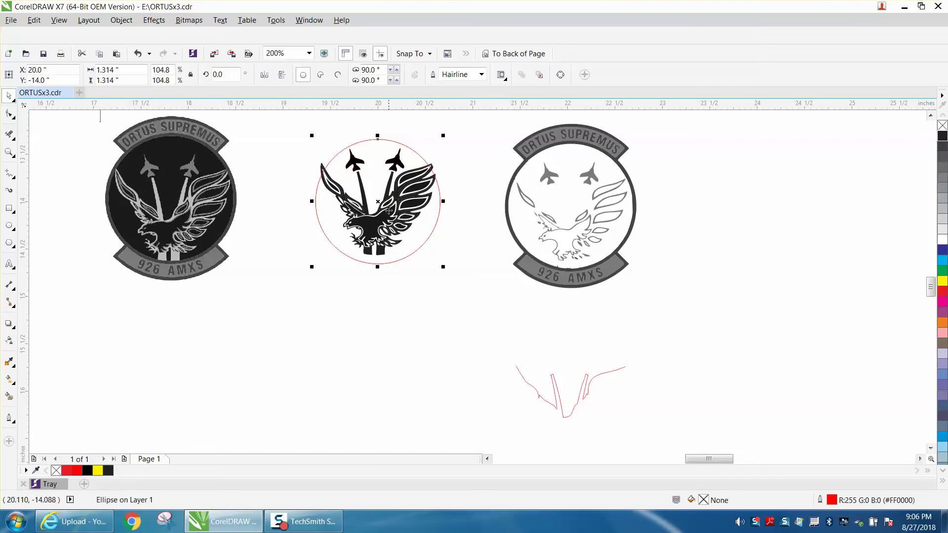
- Shift the circle slightly up and left around the eagle, to about X 19.943 and Y -13.942 inches
{"action": "left_click", "coordinate": [11, 152]}
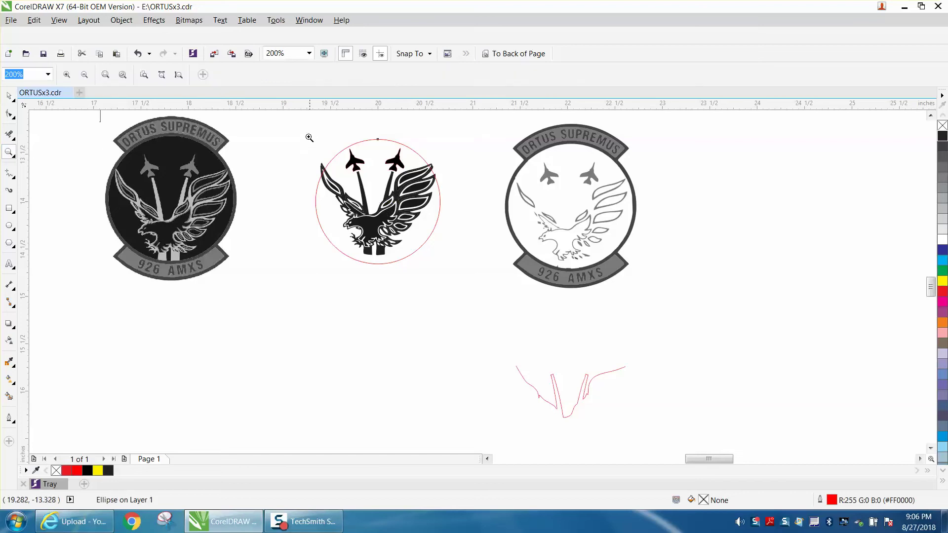
{"action": "left_click", "coordinate": [9, 96]}
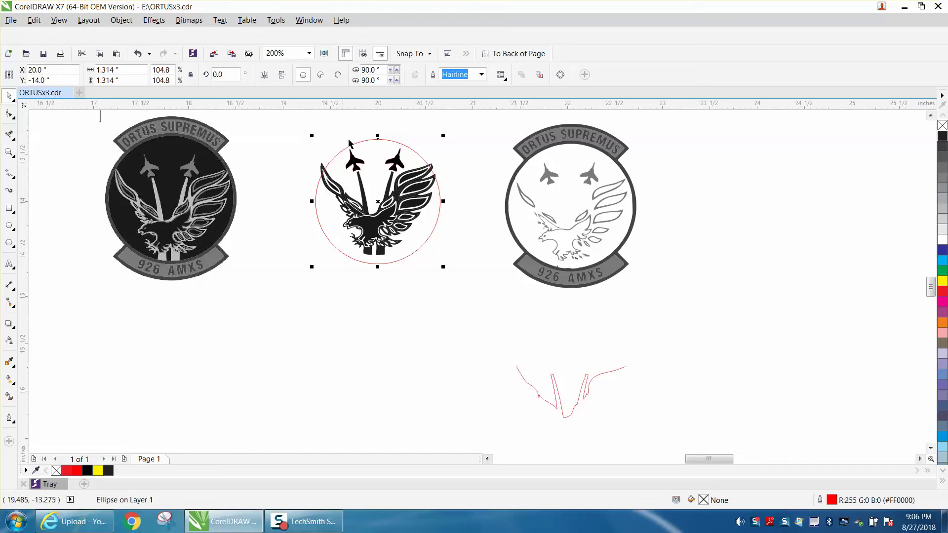
{"action": "left_click_drag", "start_coordinate": [378, 201], "coordinate": [374, 196]}
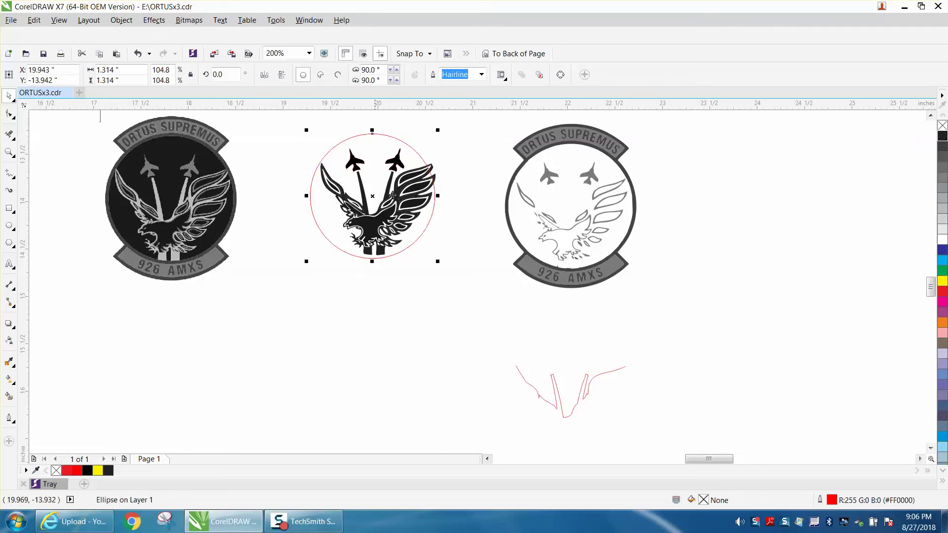
- Set the nudge distance to 0.001 inch and fine-position the circle against the wing tips and trail ends at X 19.983, Y -13.903 inches
{"action": "left_click", "coordinate": [251, 110]}
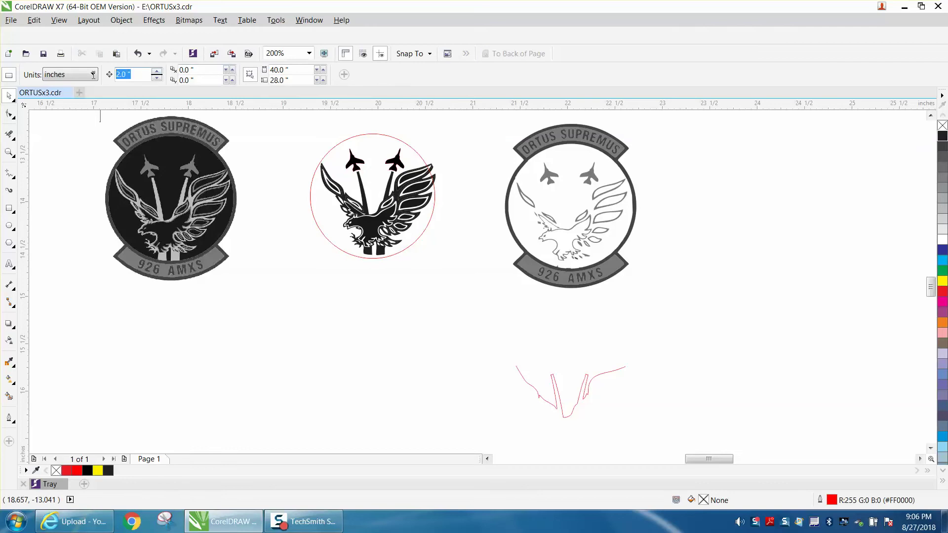
{"action": "type", "text": ".001"}
{"action": "left_click", "coordinate": [9, 152]}
{"action": "left_click_drag", "start_coordinate": [299, 123], "coordinate": [521, 292]}
{"action": "key", "text": "space"}
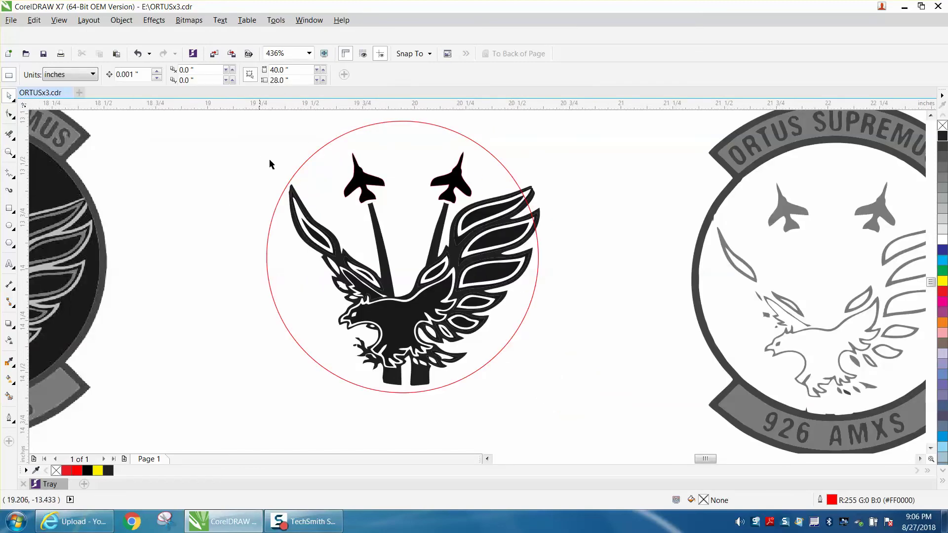
{"action": "left_click", "coordinate": [304, 165]}
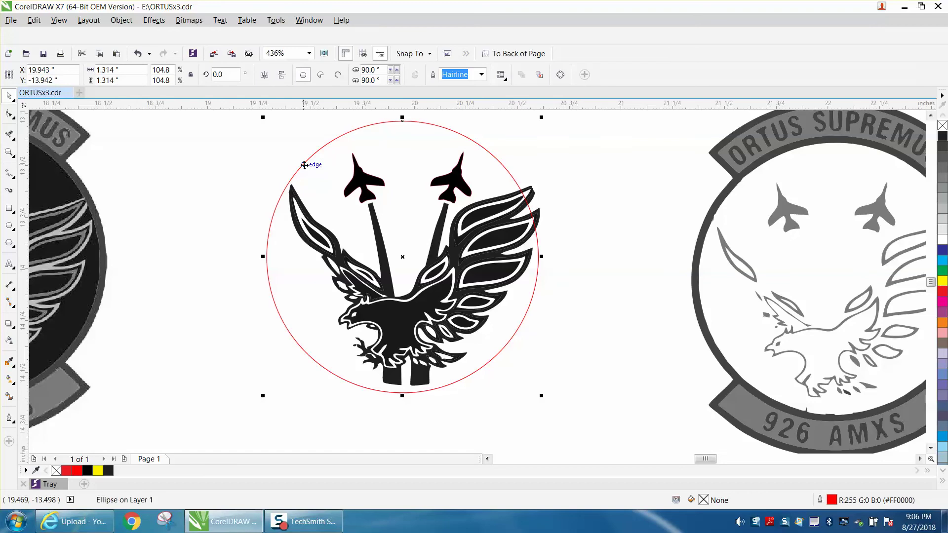
{"action": "left_click_drag", "start_coordinate": [304, 165], "coordinate": [305, 165]}
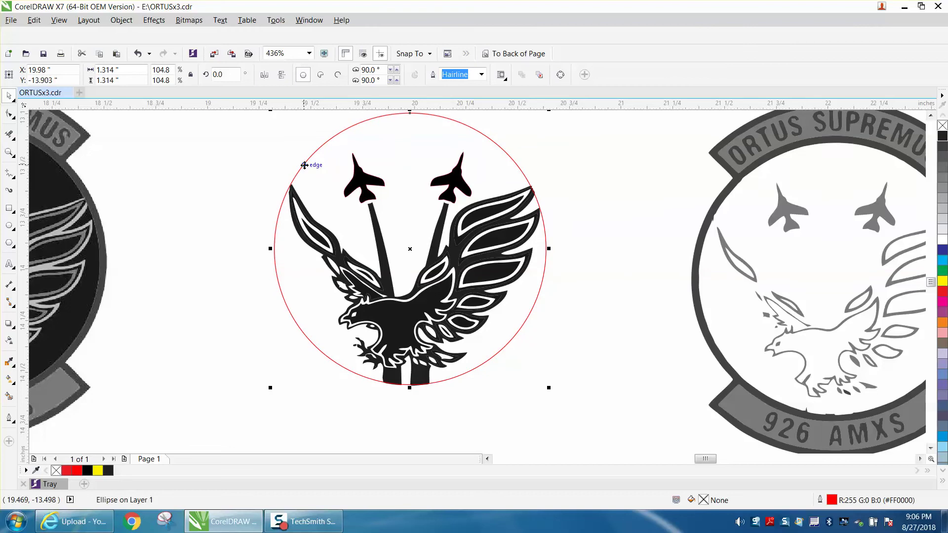
{"action": "key", "text": "Page_Down"}
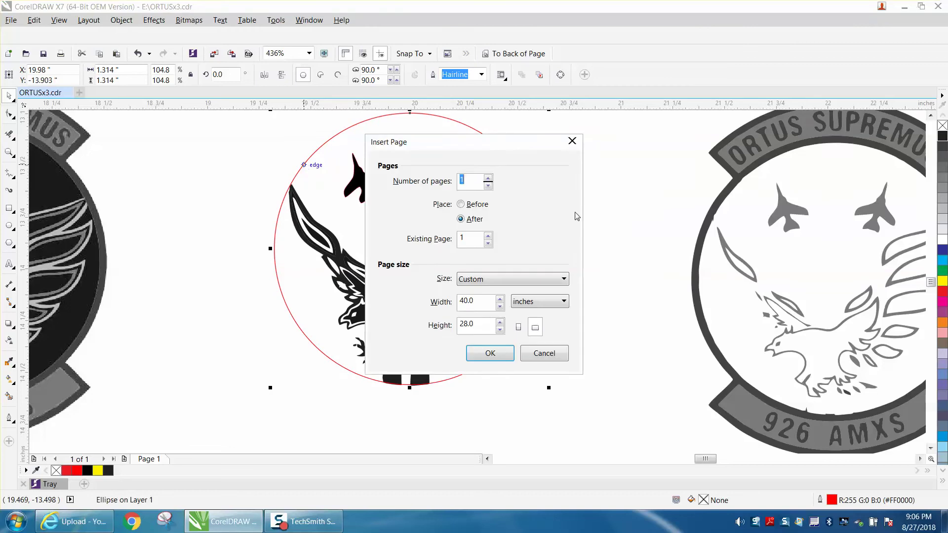
{"action": "left_click", "coordinate": [558, 351]}
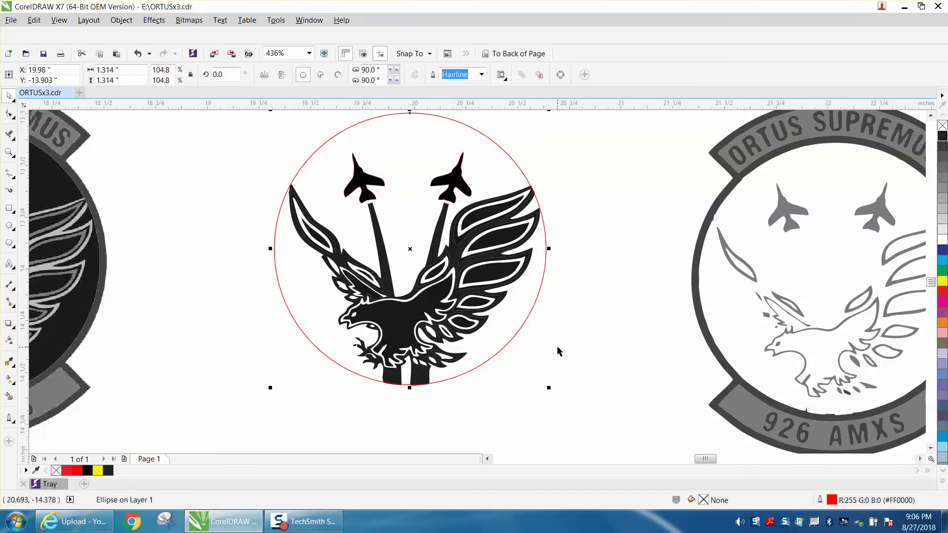
{"action": "key", "text": "Right"}
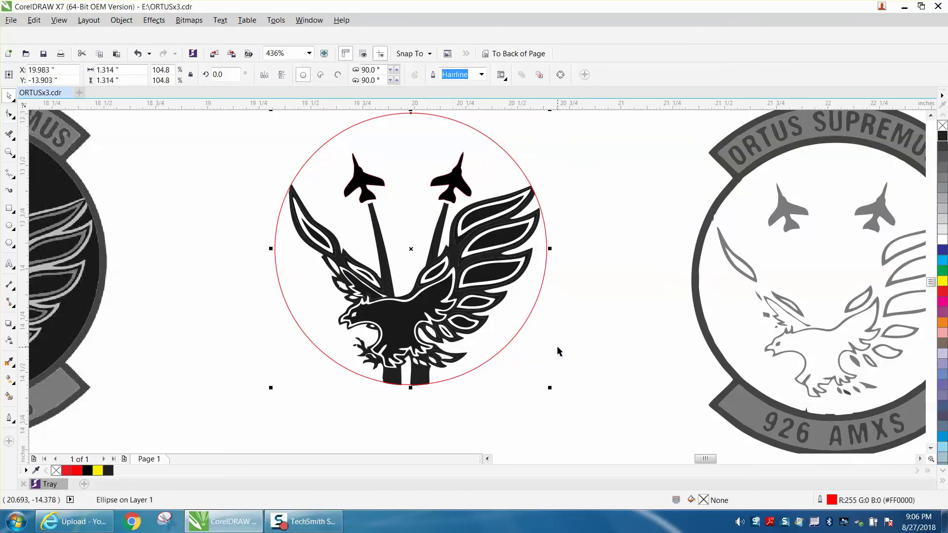
- Make a concentric copy of the circle around the eagle artwork, enlarged to about 1.671 inches in diameter
{"action": "left_click", "coordinate": [587, 340]}
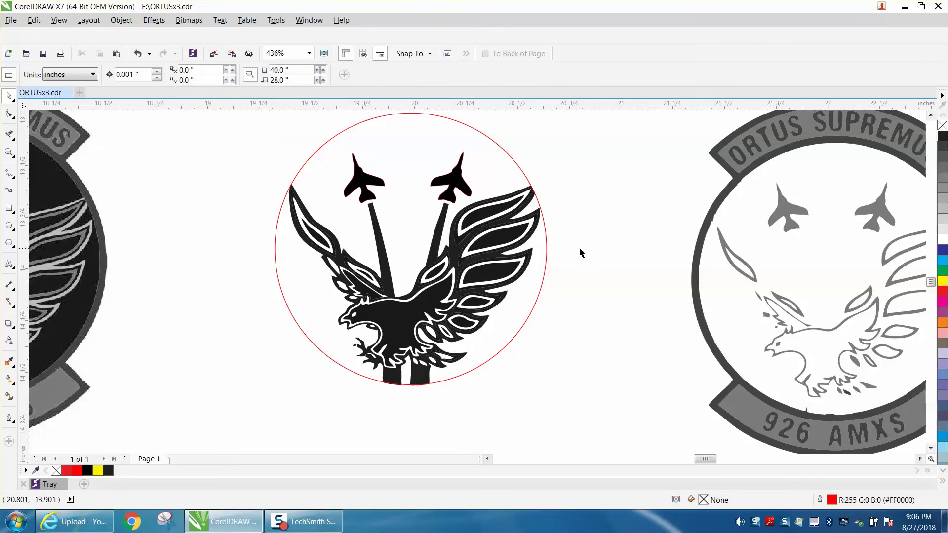
{"action": "scroll", "coordinate": [556, 233], "scroll_direction": "down", "scroll_amount": 3}
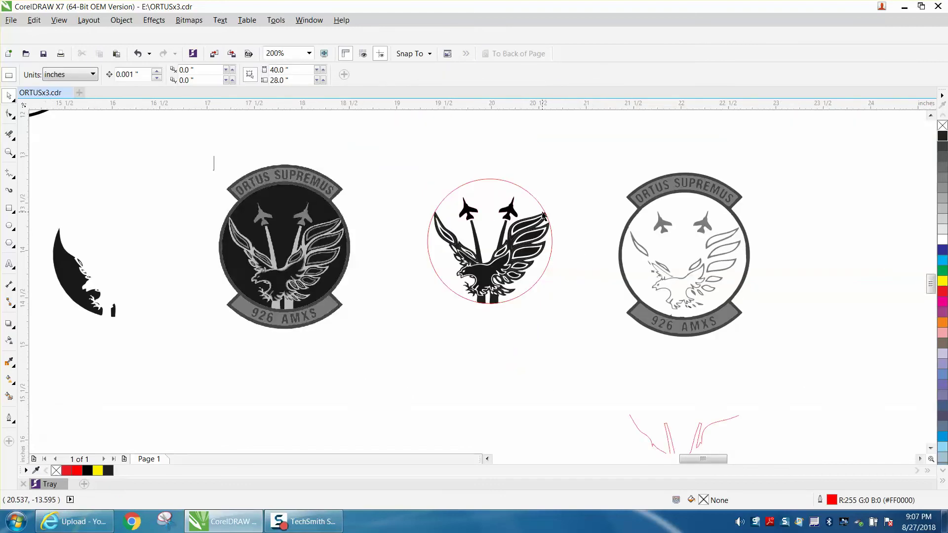
{"action": "left_click", "coordinate": [546, 217]}
{"action": "left_click", "coordinate": [544, 205]}
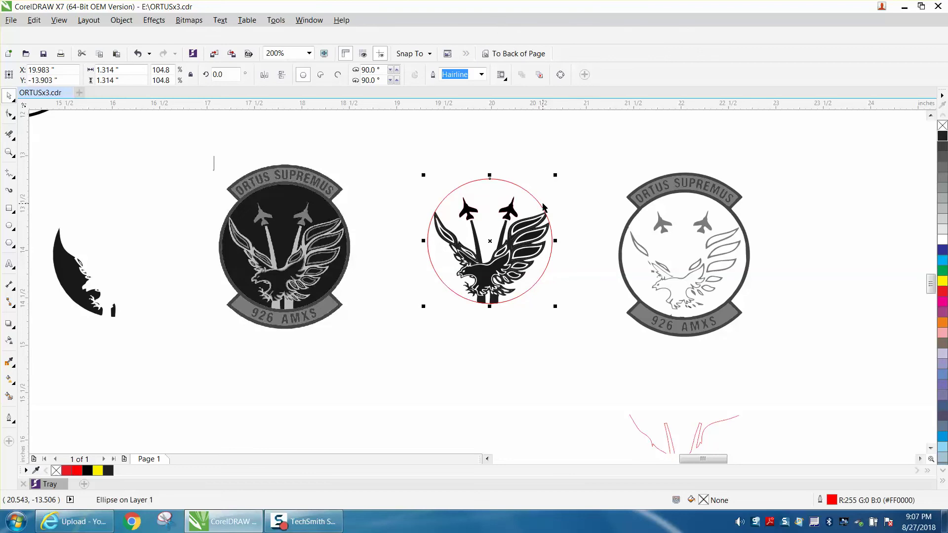
{"action": "left_click_drag", "start_coordinate": [555, 175], "coordinate": [570, 157]}
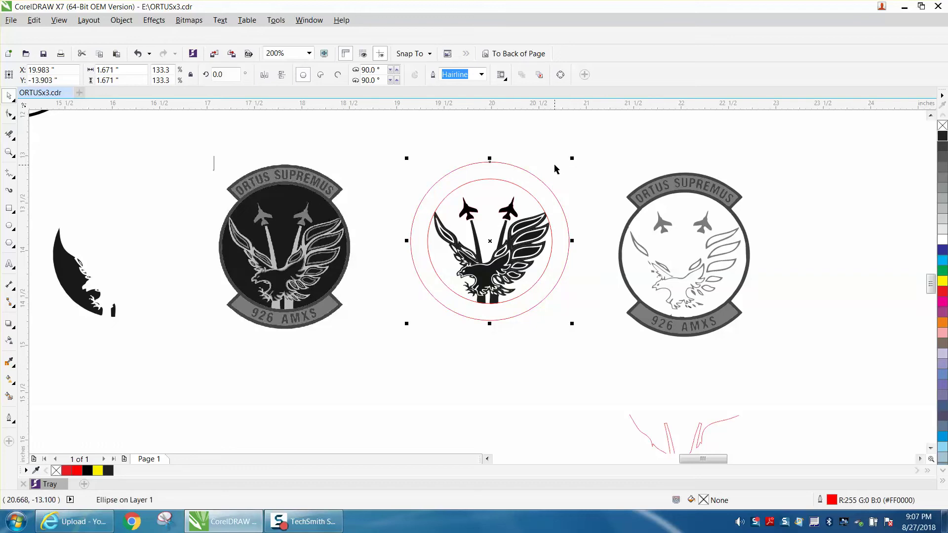
- Group the two circles with the eagle artwork, and move the white emblem's gray group over them at about X 19.981, Y -13.899 inches
{"action": "left_click", "coordinate": [642, 208]}
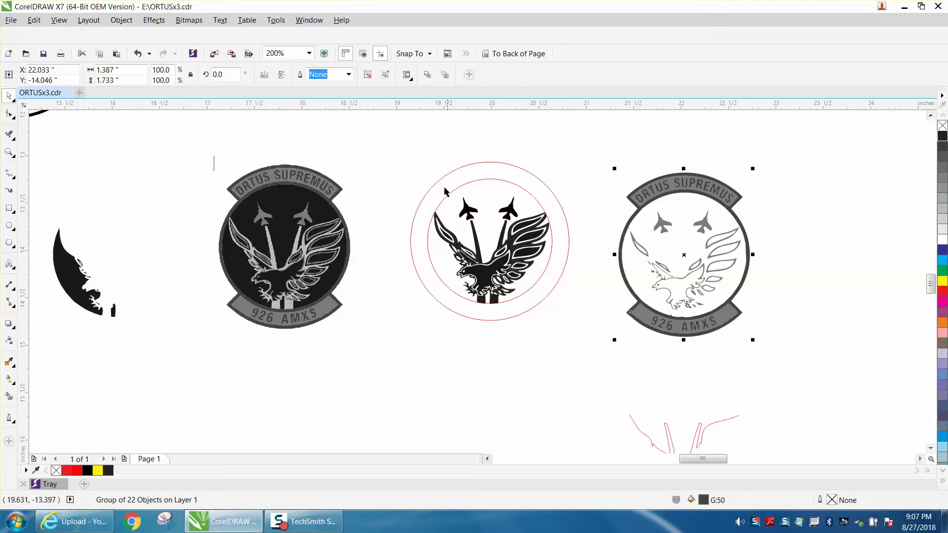
{"action": "left_click_drag", "start_coordinate": [387, 158], "coordinate": [616, 338]}
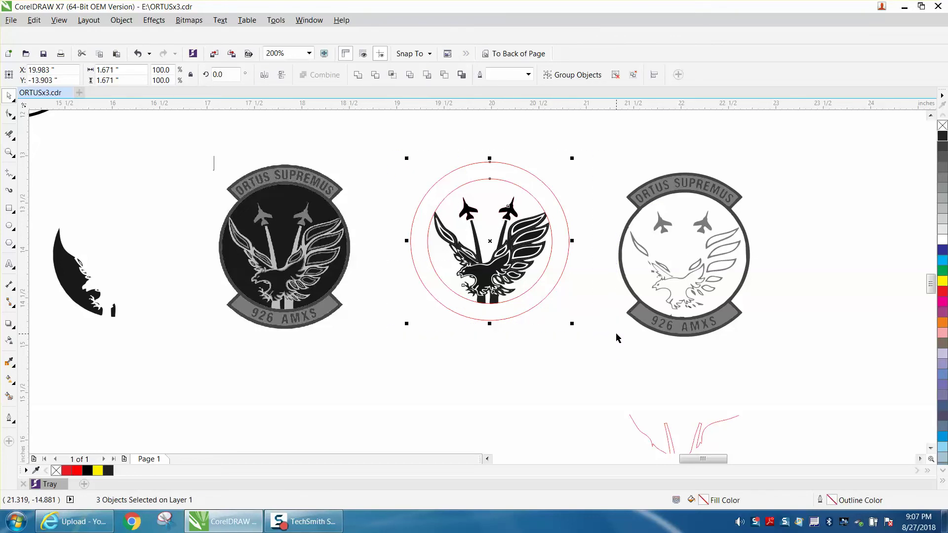
{"action": "key", "text": "ctrl+g"}
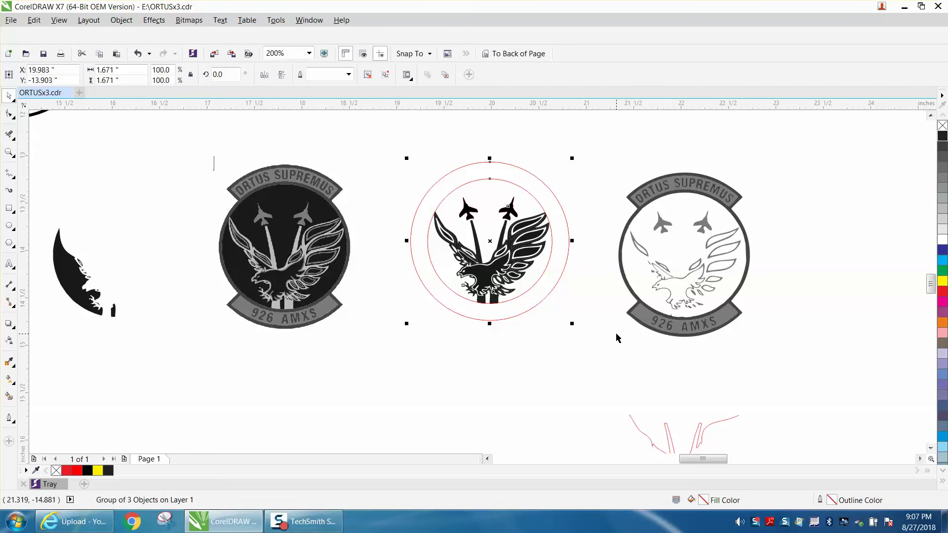
{"action": "left_click", "coordinate": [680, 314]}
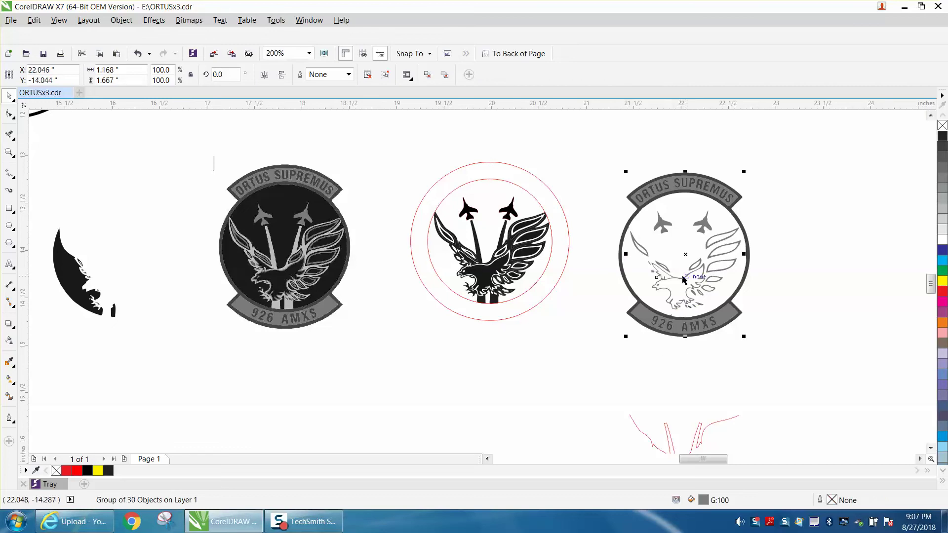
{"action": "left_click_drag", "start_coordinate": [685, 256], "coordinate": [490, 241]}
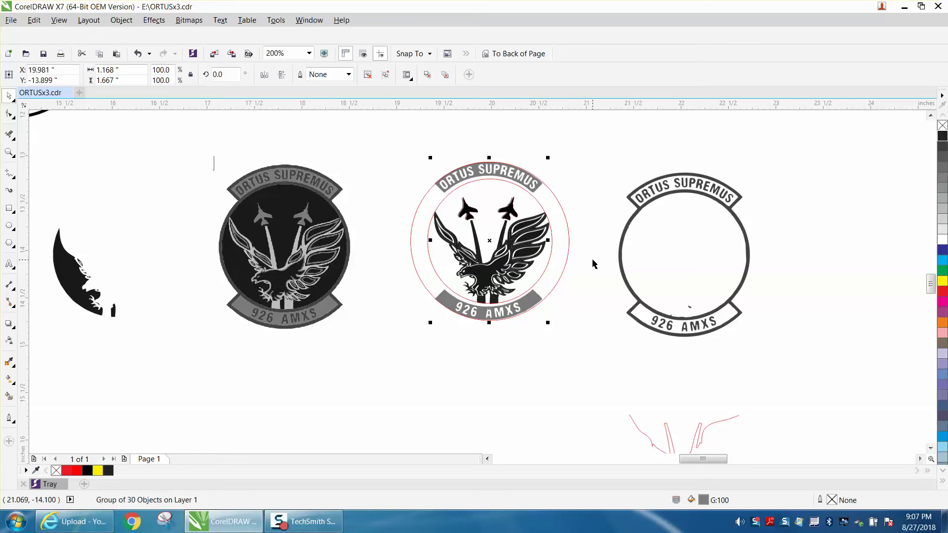
- Draw a vertical 2-point line about 0.833 inches long and move it so its lower end sits at the circles' centre
{"action": "left_click", "coordinate": [10, 153]}
{"action": "left_click_drag", "start_coordinate": [385, 159], "coordinate": [667, 326]}
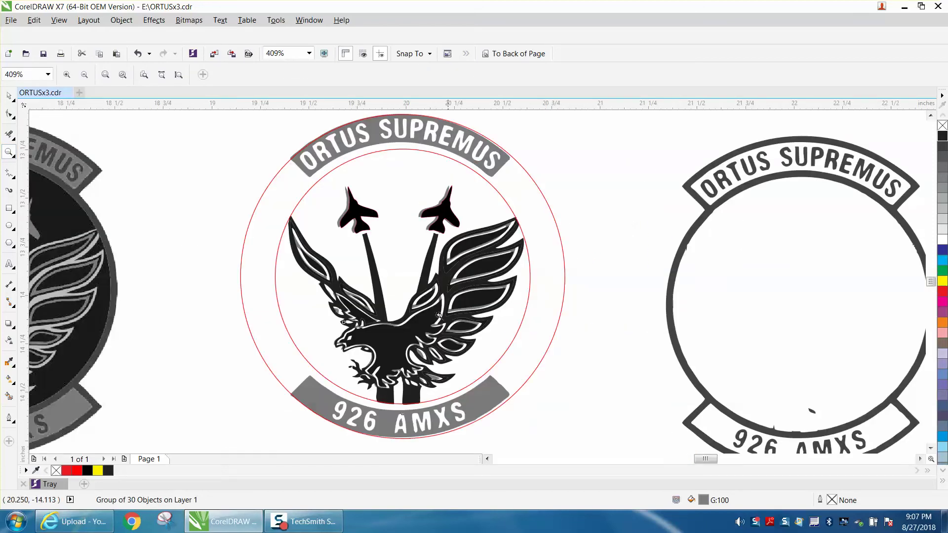
{"action": "left_click", "coordinate": [13, 176]}
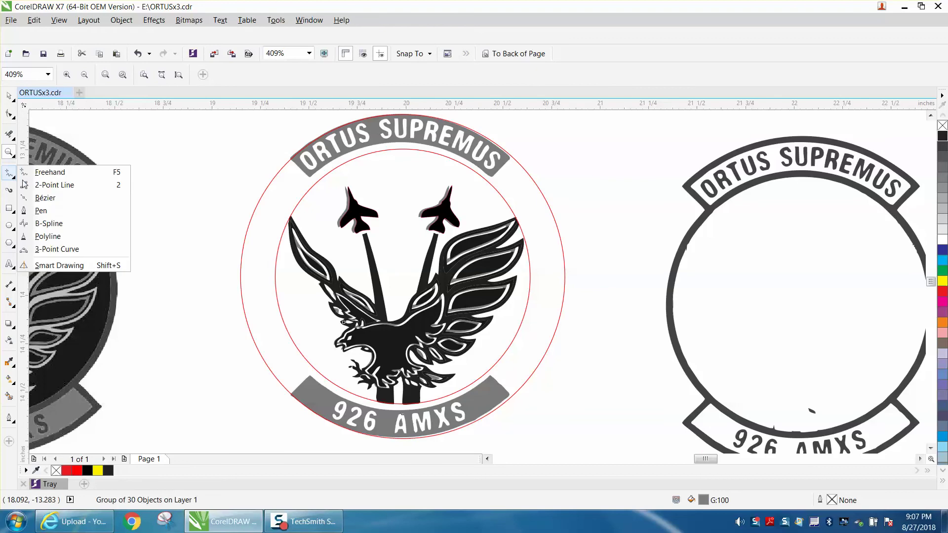
{"action": "left_click", "coordinate": [78, 186]}
{"action": "left_click_drag", "start_coordinate": [220, 112], "coordinate": [217, 272]}
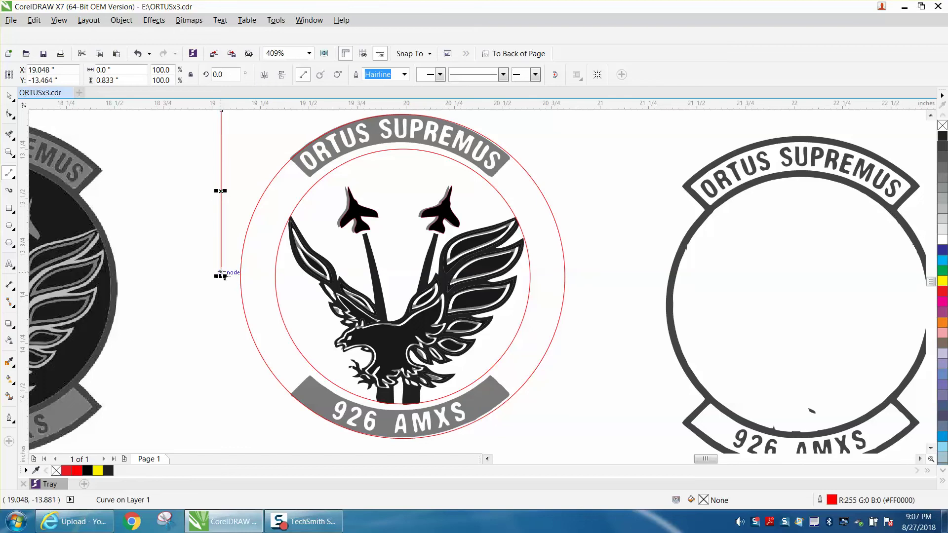
{"action": "left_click", "coordinate": [9, 95]}
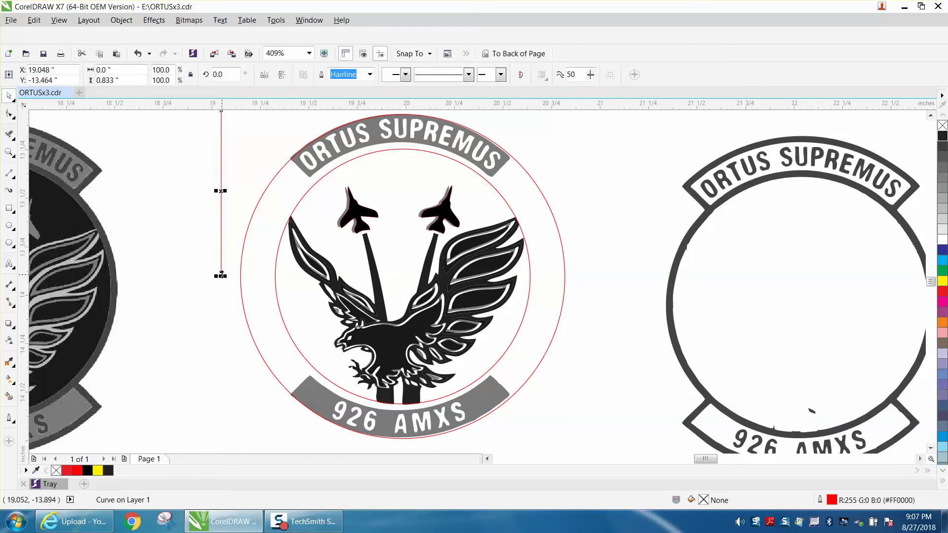
{"action": "left_click_drag", "start_coordinate": [220, 272], "coordinate": [403, 277]}
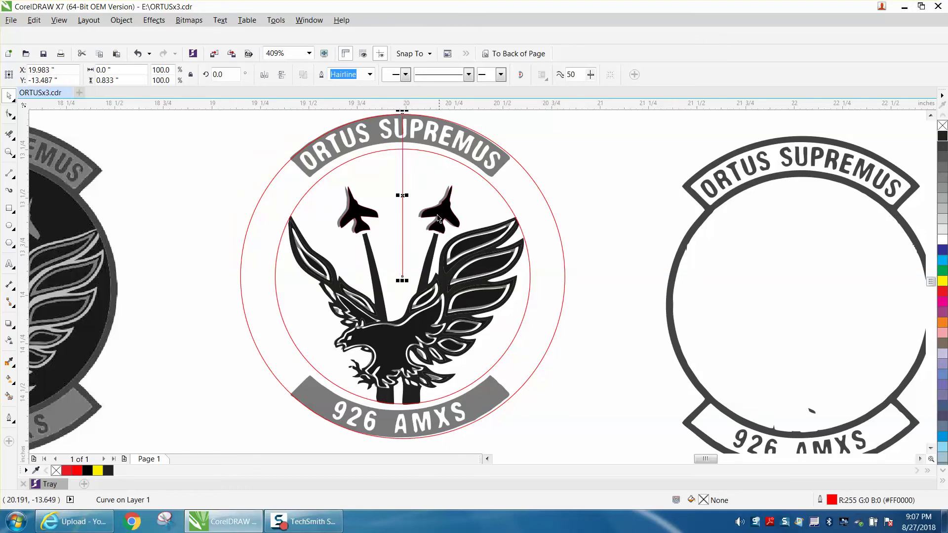
{"action": "left_click", "coordinate": [403, 195]}
{"action": "scroll", "coordinate": [402, 114], "scroll_direction": "up", "scroll_amount": 3}
{"action": "left_click", "coordinate": [401, 172]}
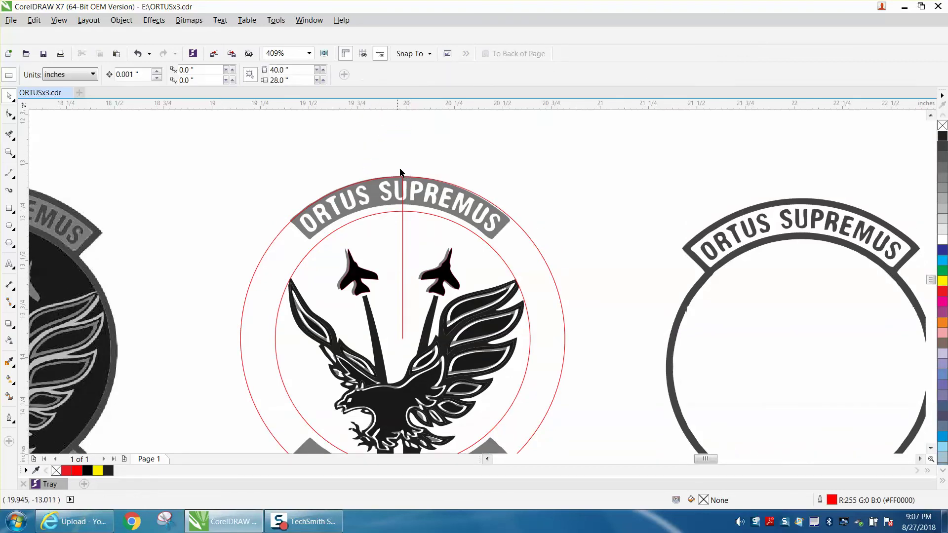
{"action": "left_click", "coordinate": [405, 181]}
{"action": "key", "text": "Escape"}
{"action": "left_click", "coordinate": [404, 220]}
{"action": "left_click", "coordinate": [402, 147]}
{"action": "left_click", "coordinate": [402, 178]}
{"action": "left_click_drag", "start_coordinate": [401, 172], "coordinate": [402, 155]}
{"action": "left_click", "coordinate": [137, 53]}
{"action": "left_click", "coordinate": [275, 134]}
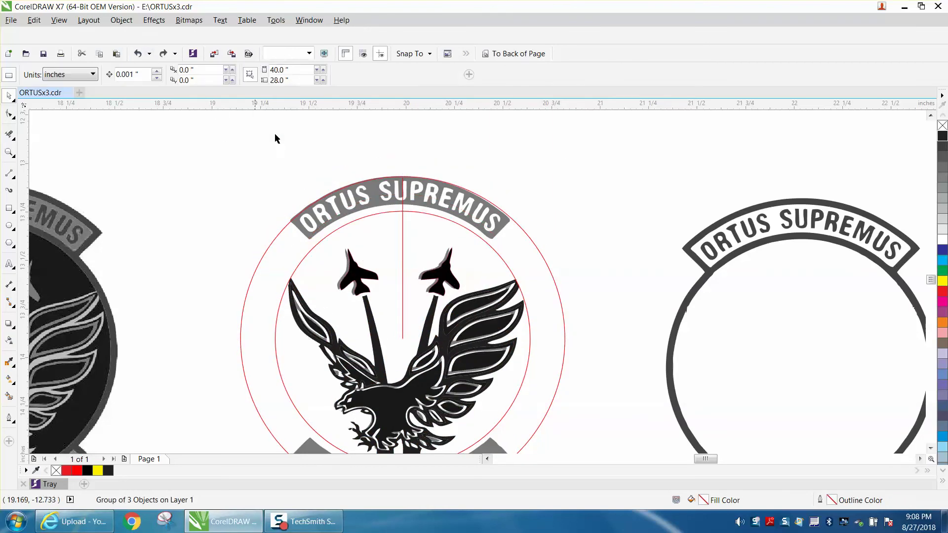
- Extend the vertical line upward past the outer circle and rotate it about the circles' centre to the left edge of the ORTUS SUPREMUS banner
{"action": "left_click", "coordinate": [403, 234]}
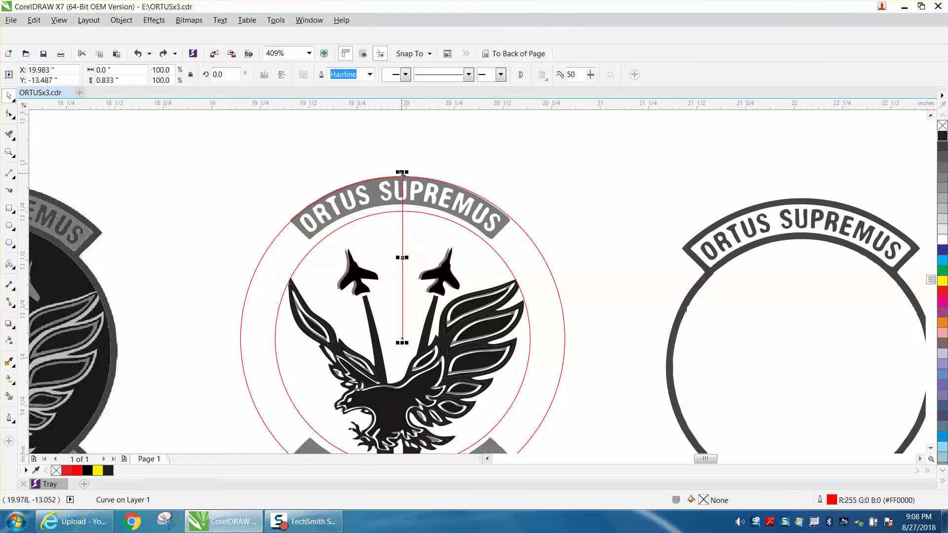
{"action": "left_click_drag", "start_coordinate": [404, 173], "coordinate": [402, 159]}
{"action": "left_click", "coordinate": [404, 251]}
{"action": "left_click", "coordinate": [402, 163]}
{"action": "left_click", "coordinate": [403, 171]}
{"action": "left_click_drag", "start_coordinate": [402, 159], "coordinate": [268, 192]}
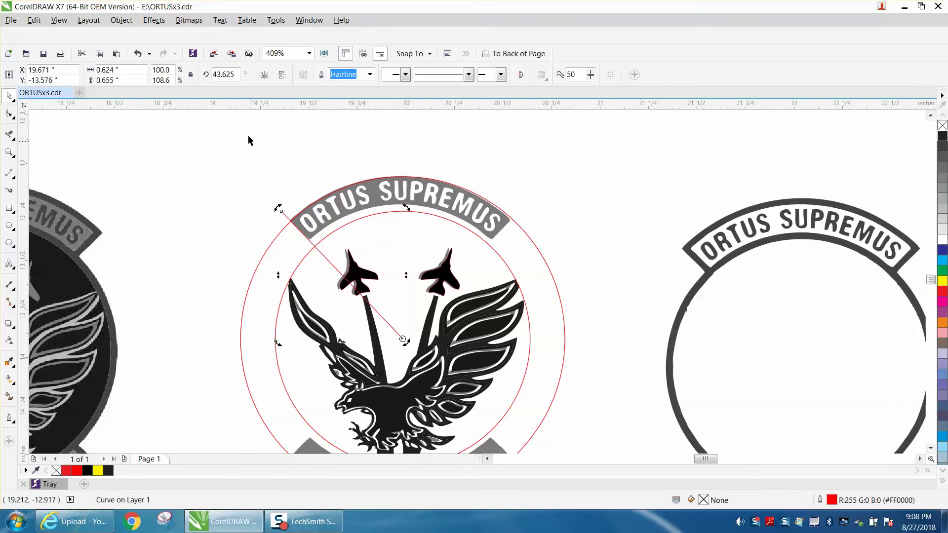
- Set the line's rotation angle to 44 degrees and rotate a copy of it to the upper banner's right edge, at about 317.5 degrees
{"action": "left_click_drag", "start_coordinate": [242, 75], "coordinate": [207, 79]}
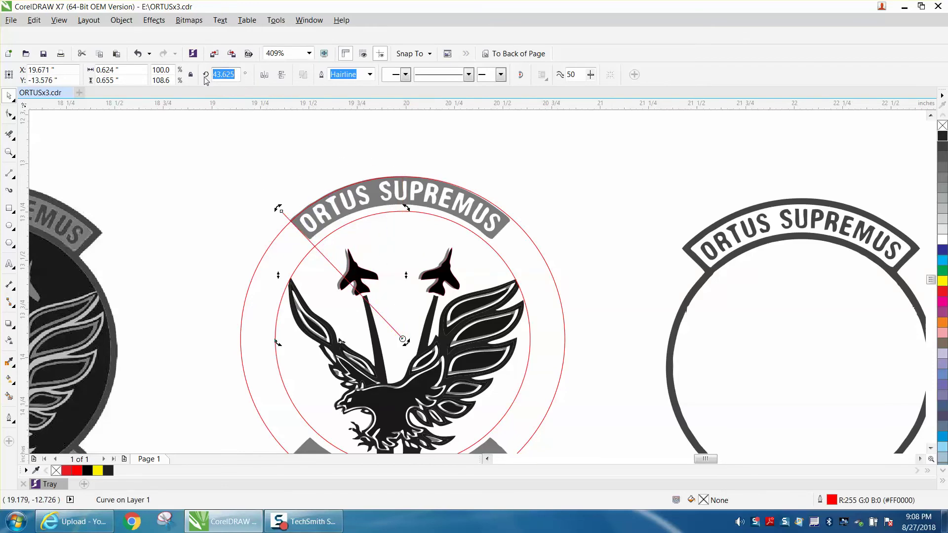
{"action": "type", "text": "43"}
{"action": "key", "text": "Return"}
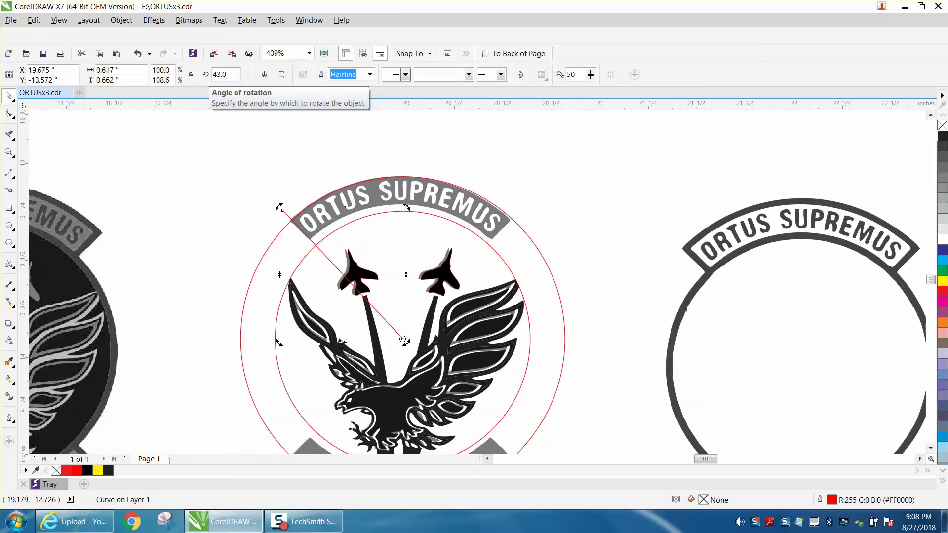
{"action": "left_click_drag", "start_coordinate": [237, 74], "coordinate": [212, 75]}
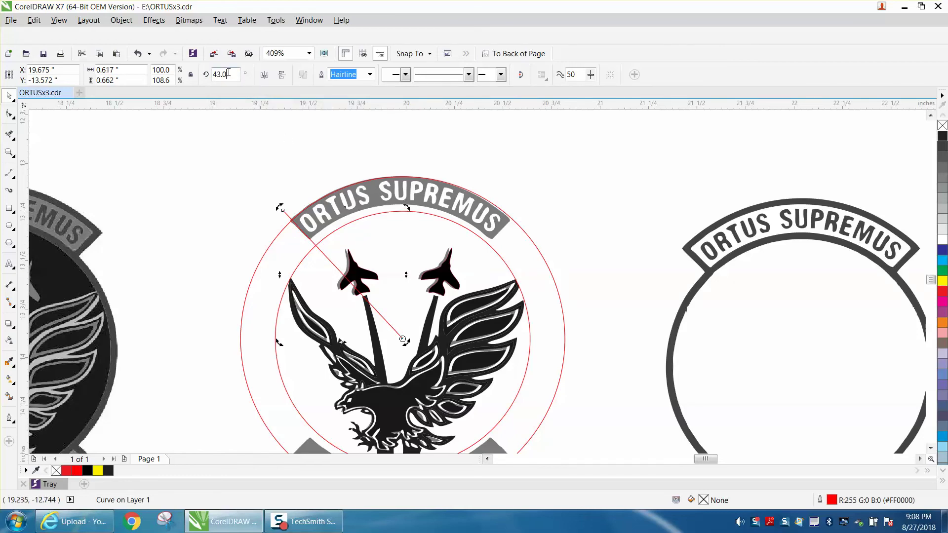
{"action": "type", "text": "44"}
{"action": "key", "text": "Return"}
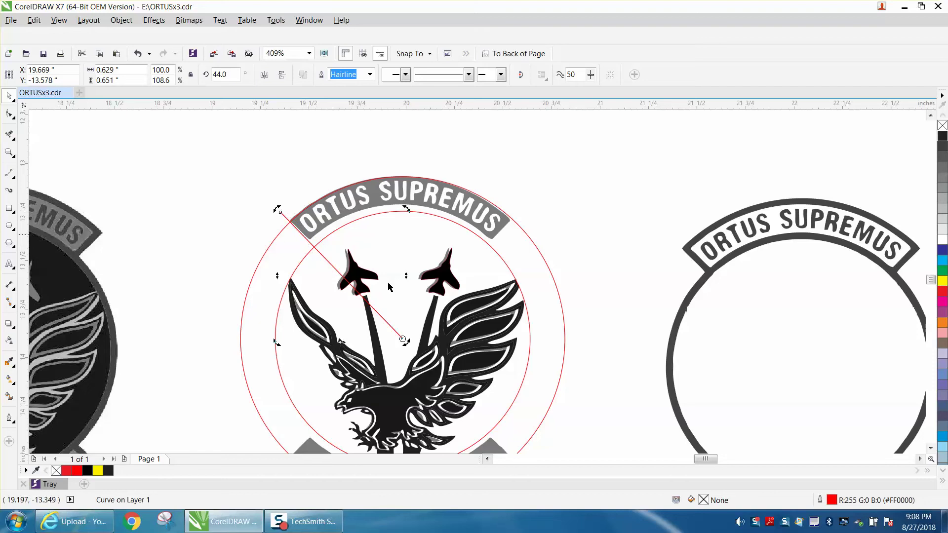
{"action": "left_click_drag", "start_coordinate": [275, 206], "coordinate": [523, 206]}
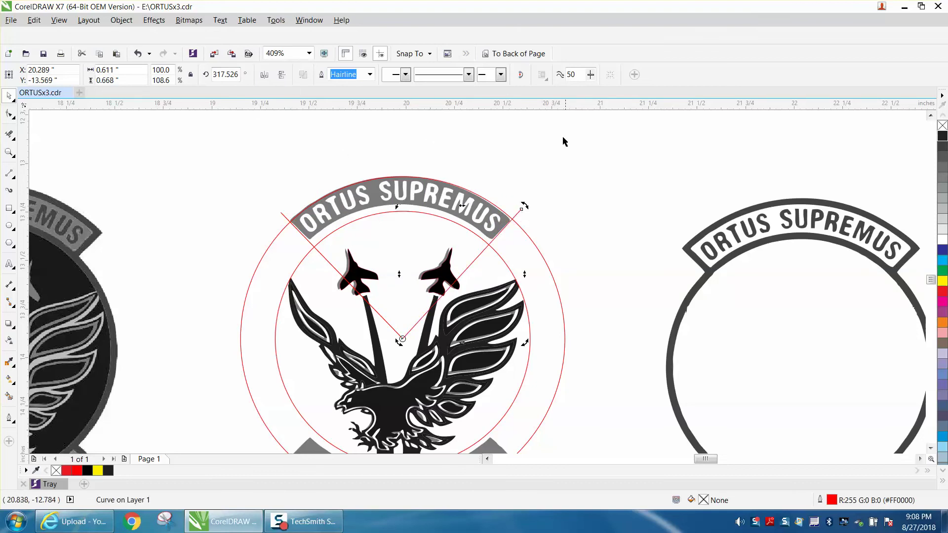
{"action": "key", "text": "XF86Calculator"}
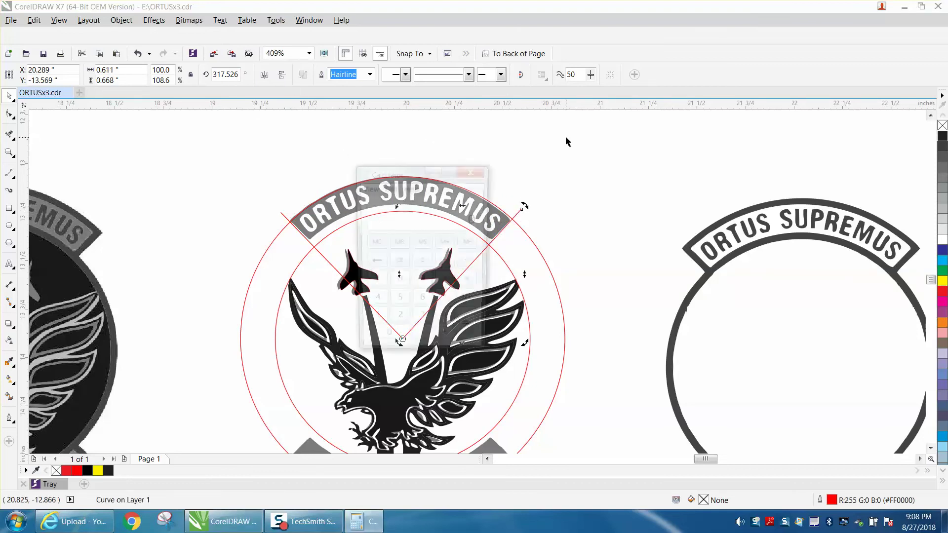
{"action": "left_click", "coordinate": [423, 310]}
{"action": "key", "text": "0"}
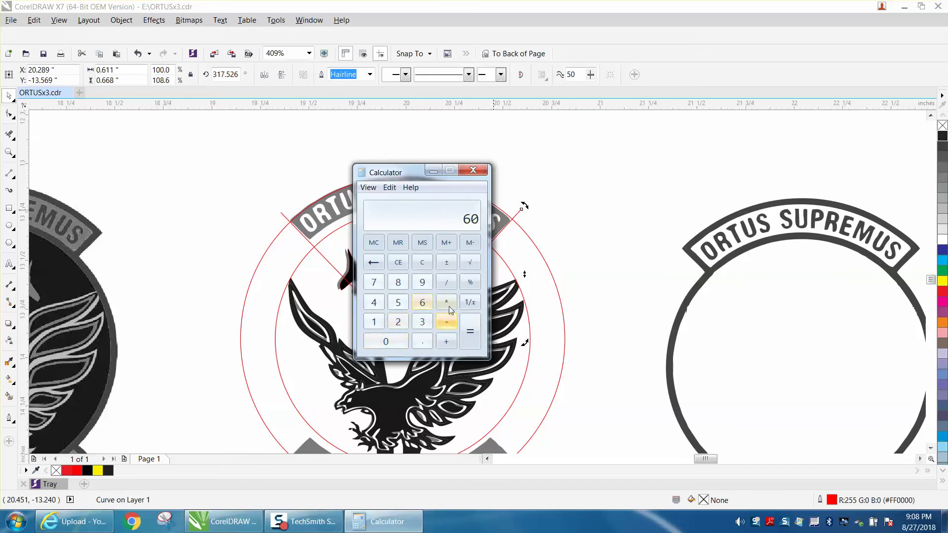
{"action": "left_click", "coordinate": [446, 262]}
{"action": "left_click", "coordinate": [446, 341]}
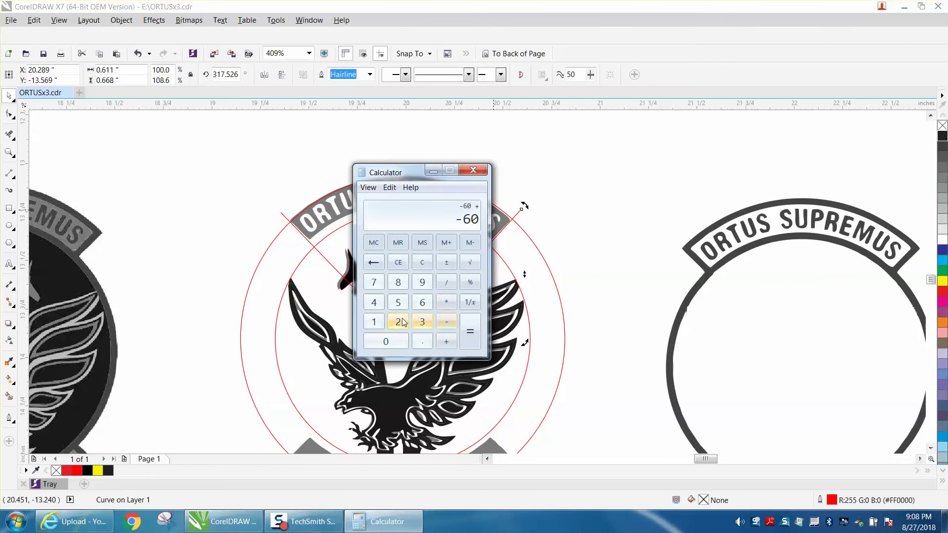
{"action": "left_click", "coordinate": [377, 304]}
{"action": "left_click", "coordinate": [376, 304]}
{"action": "left_click", "coordinate": [446, 321]}
{"action": "left_click", "coordinate": [483, 173]}
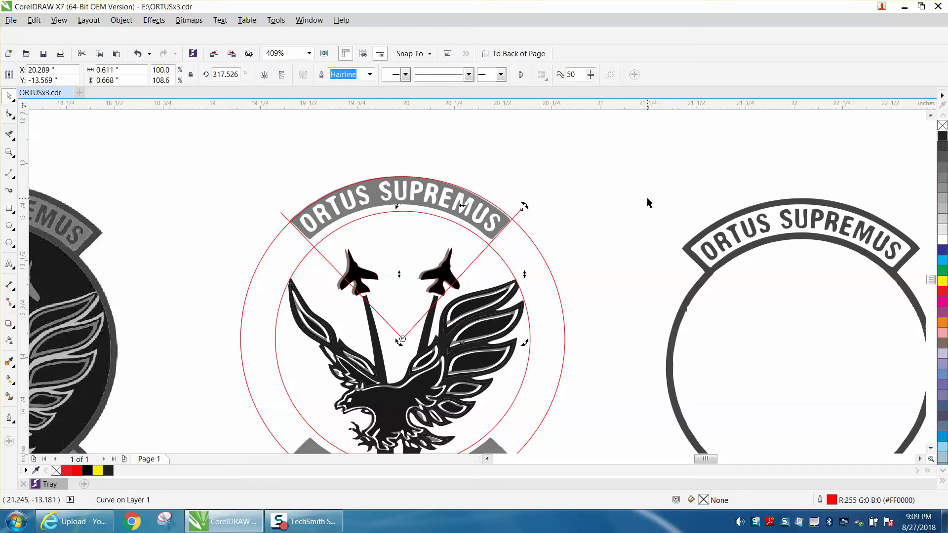
- Work out the mirrored line's angle in Calculator by adding 44 to 360 and subtracting 44 twice
{"action": "key", "text": "XF86Calculator"}
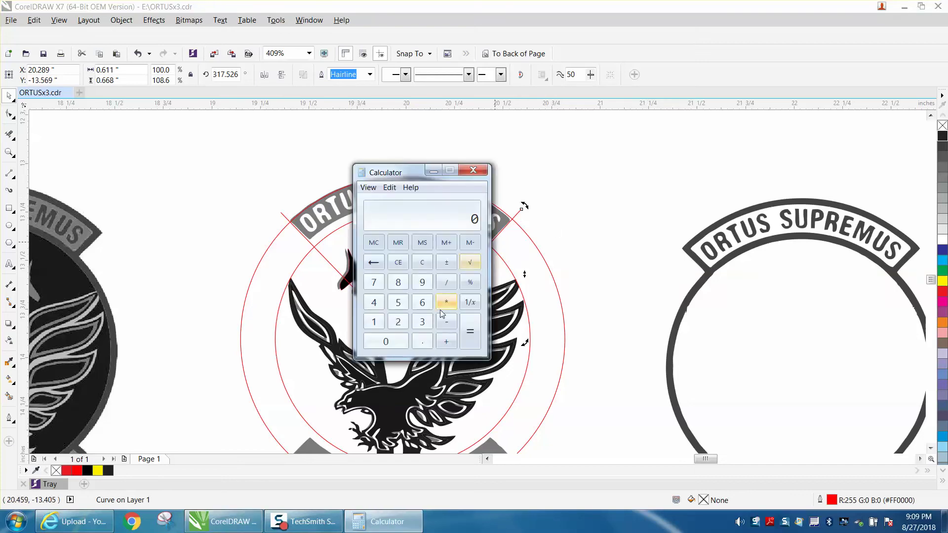
{"action": "left_click", "coordinate": [421, 321]}
{"action": "left_click", "coordinate": [421, 302]}
{"action": "left_click", "coordinate": [402, 339]}
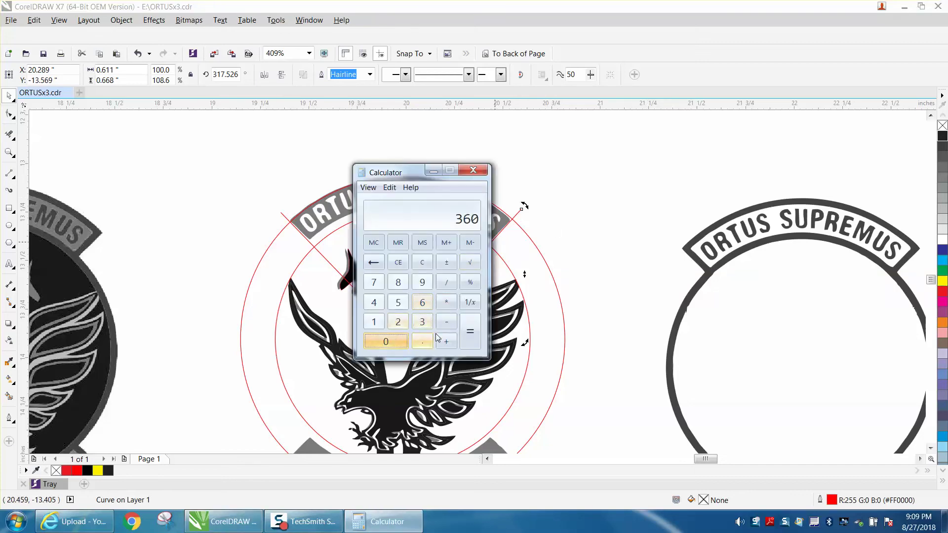
{"action": "left_click", "coordinate": [445, 341]}
{"action": "left_click", "coordinate": [373, 302]}
{"action": "left_click", "coordinate": [373, 302]}
{"action": "left_click", "coordinate": [446, 321]}
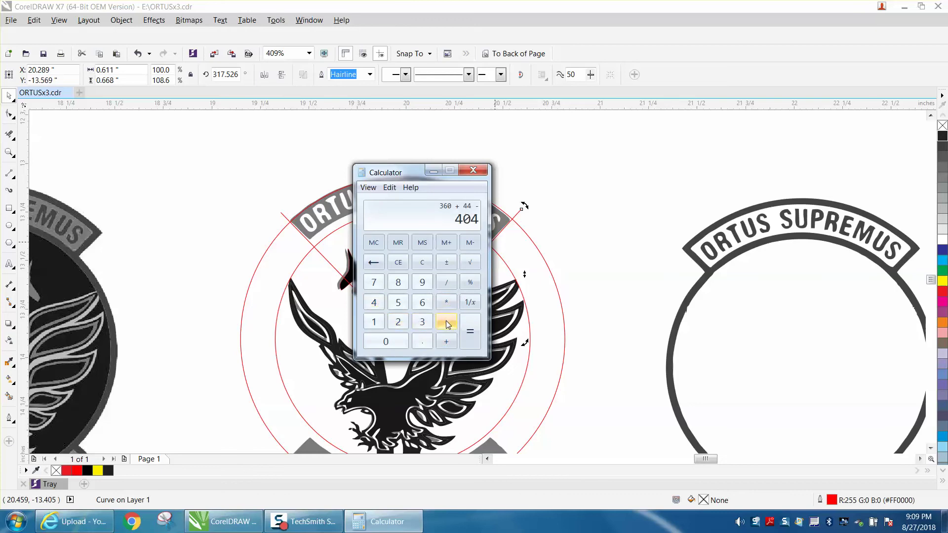
{"action": "left_click", "coordinate": [373, 302]}
{"action": "left_click", "coordinate": [374, 302]}
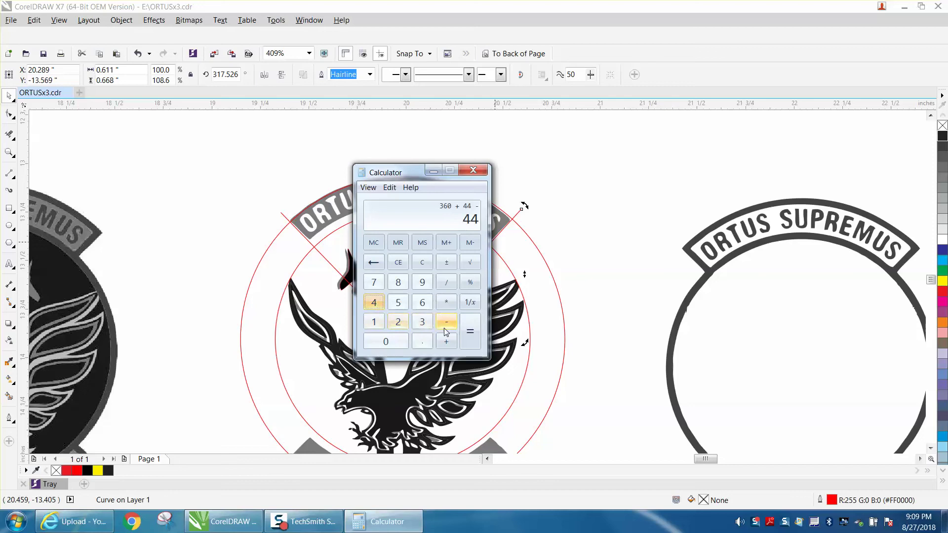
{"action": "left_click", "coordinate": [444, 322]}
{"action": "left_click", "coordinate": [373, 302]}
{"action": "left_click", "coordinate": [373, 302]}
{"action": "left_click", "coordinate": [446, 322]}
{"action": "left_click", "coordinate": [473, 170]}
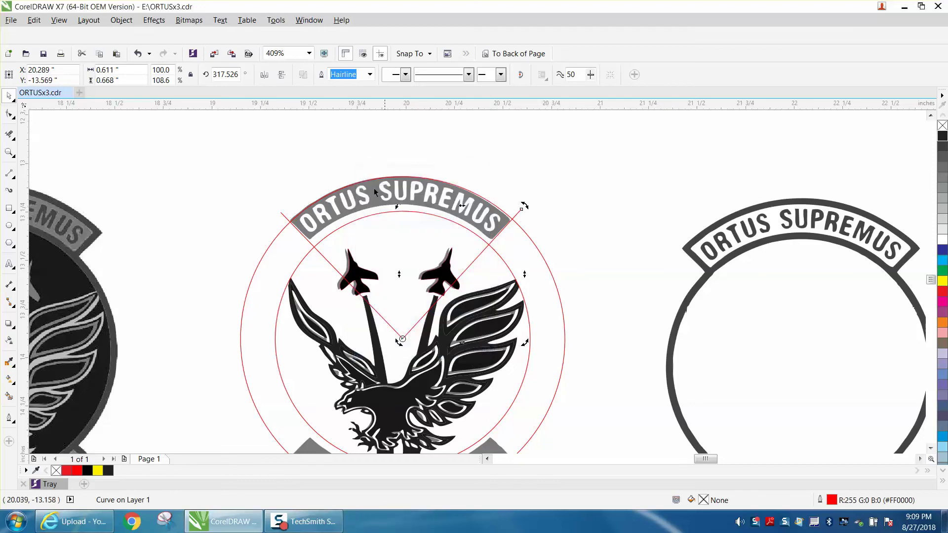
- Set the rotation angle of the line at the upper banner's right edge to 316 degrees
{"action": "double_click", "coordinate": [236, 75]}
{"action": "type", "text": "3"}
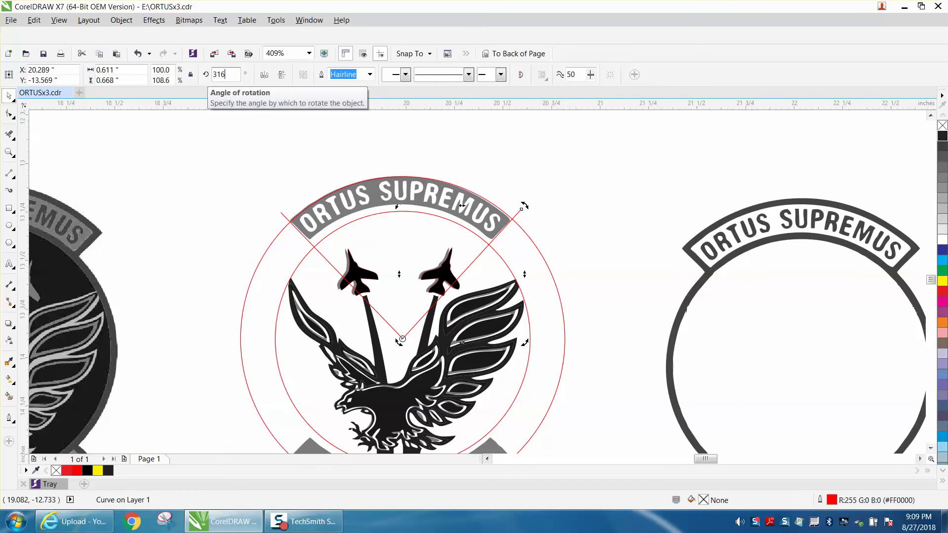
{"action": "type", "text": "16"}
{"action": "key", "text": "Return"}
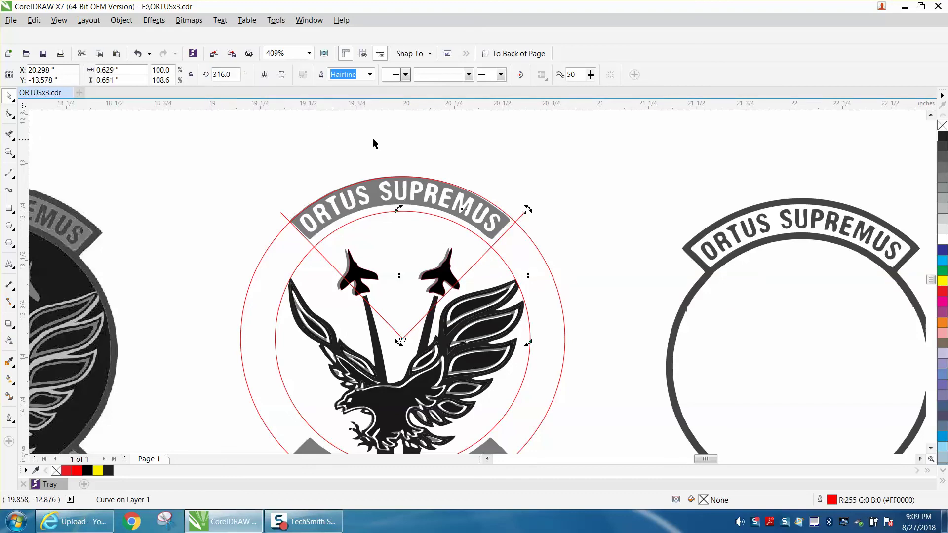
{"action": "scroll", "coordinate": [380, 139], "scroll_direction": "down", "scroll_amount": 2}
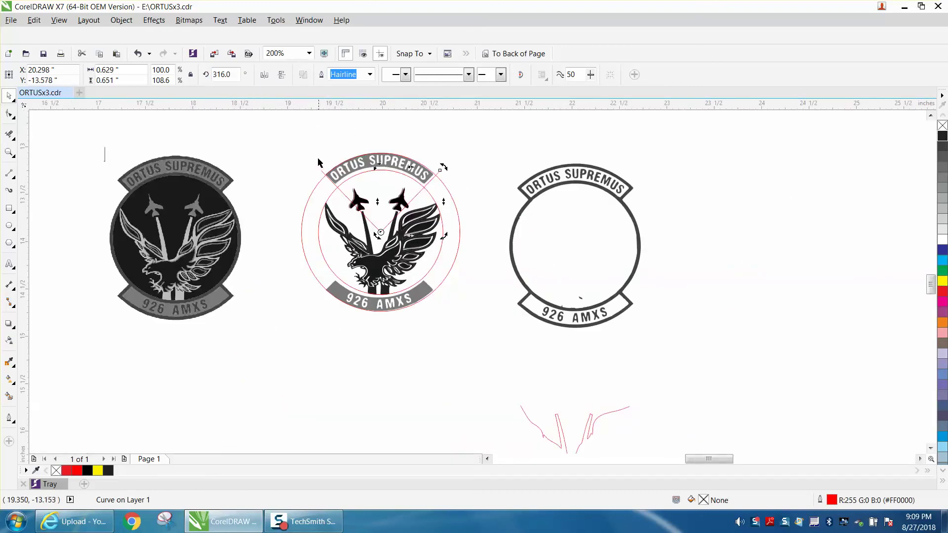
- Set the nudge distance to 2 inches and move the group of eagle, jets and circles down by that amount
{"action": "left_click", "coordinate": [365, 163]}
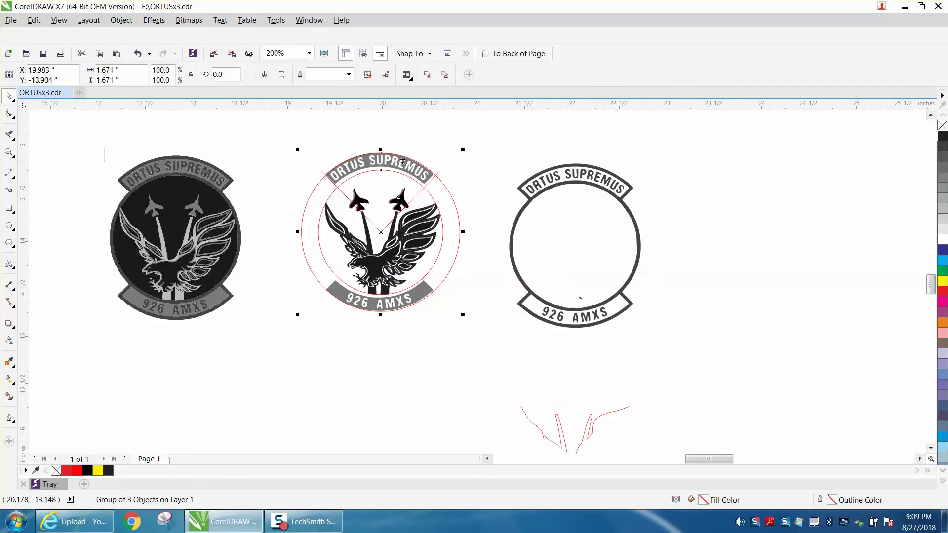
{"action": "left_click", "coordinate": [421, 132]}
{"action": "double_click", "coordinate": [151, 74]}
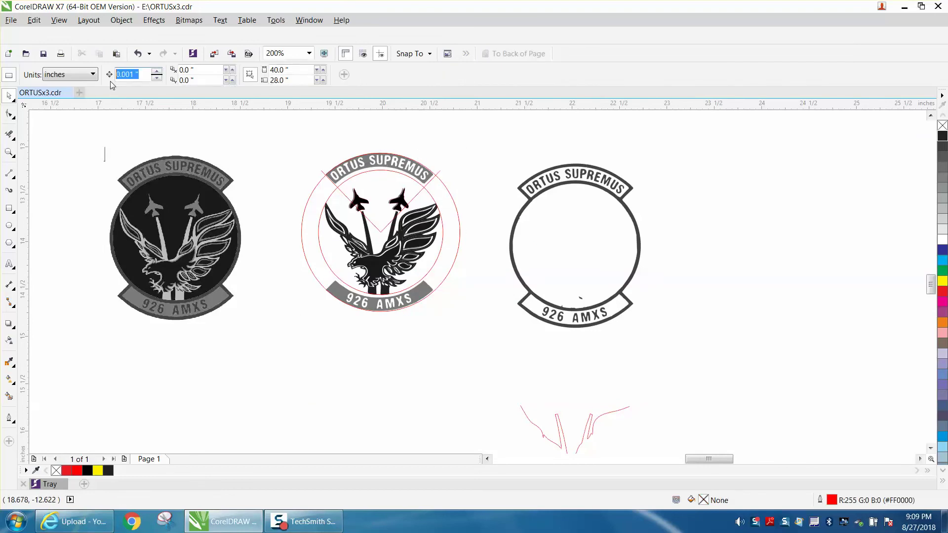
{"action": "type", "text": "2"}
{"action": "key", "text": "Return"}
{"action": "left_click", "coordinate": [378, 163]}
{"action": "key", "text": "Down"}
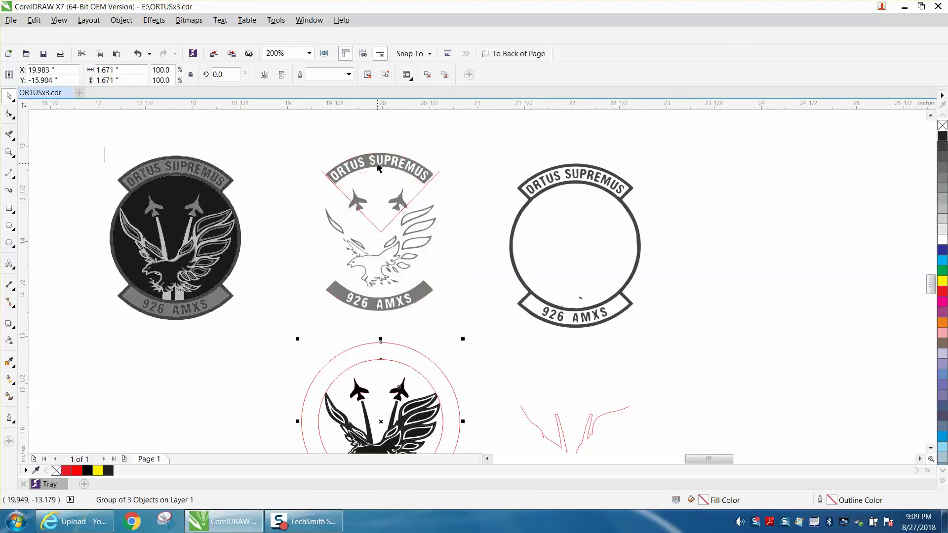
- Move both angled banner-edge lines 2 inches down so they rejoin the red circles
{"action": "left_click", "coordinate": [422, 189]}
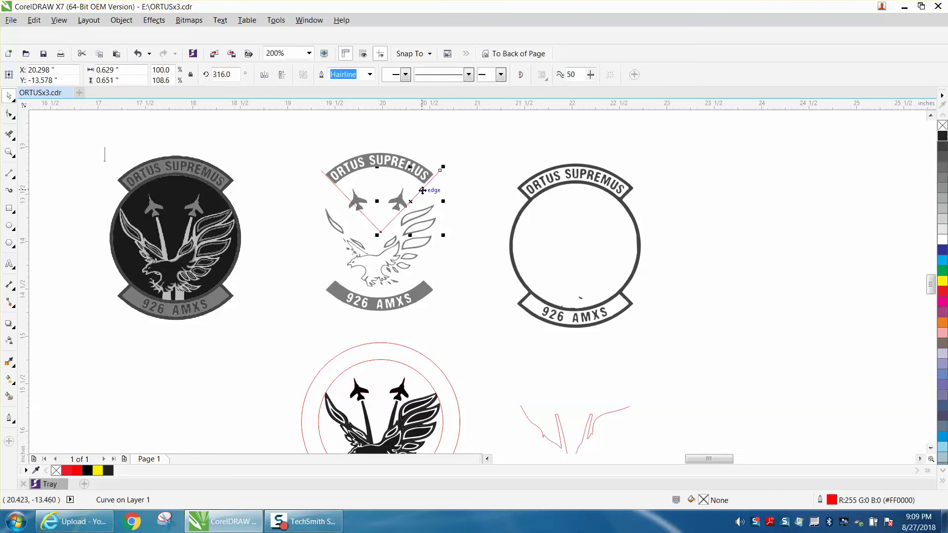
{"action": "key", "text": "Down"}
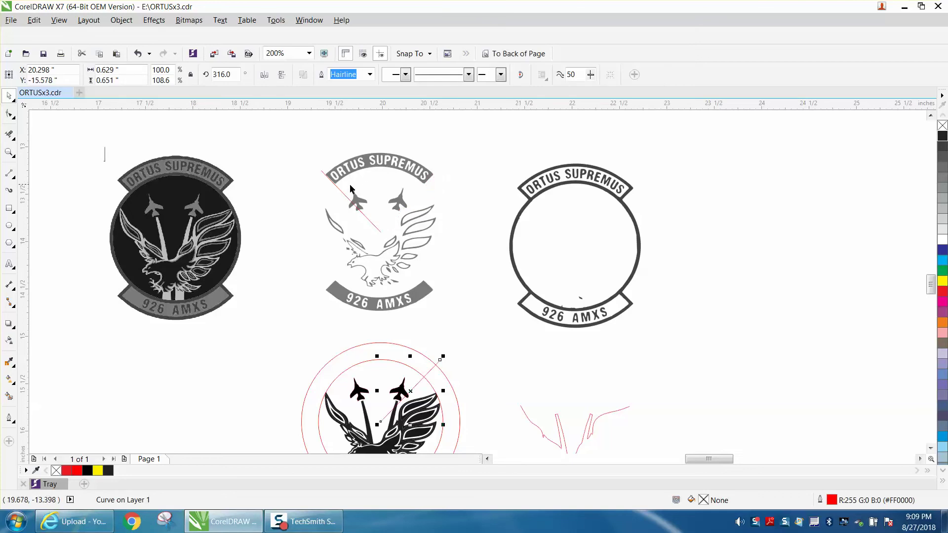
{"action": "left_click", "coordinate": [344, 195]}
{"action": "key", "text": "Down"}
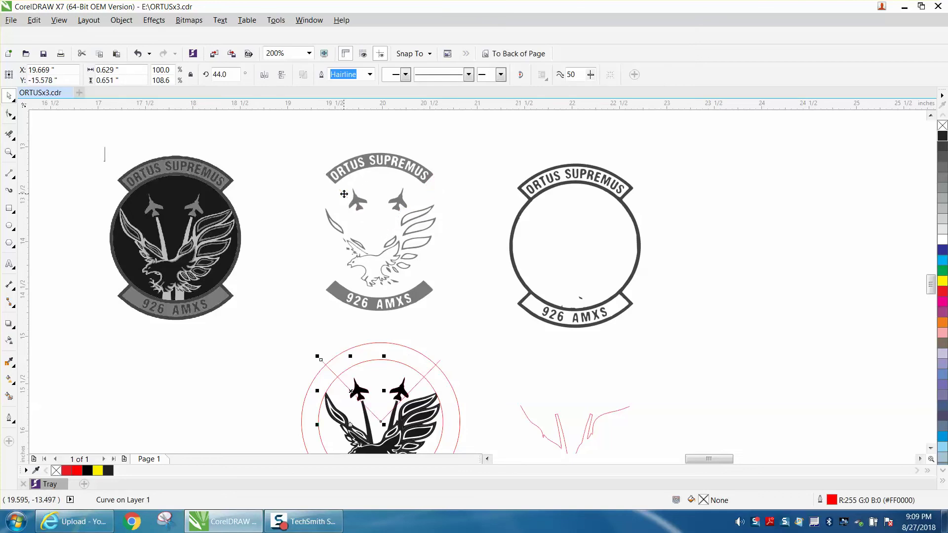
- Move the grey traced artwork with its text banners 2 inches to the right
{"action": "left_click_drag", "start_coordinate": [302, 152], "coordinate": [484, 329]}
{"action": "left_click", "coordinate": [389, 165]}
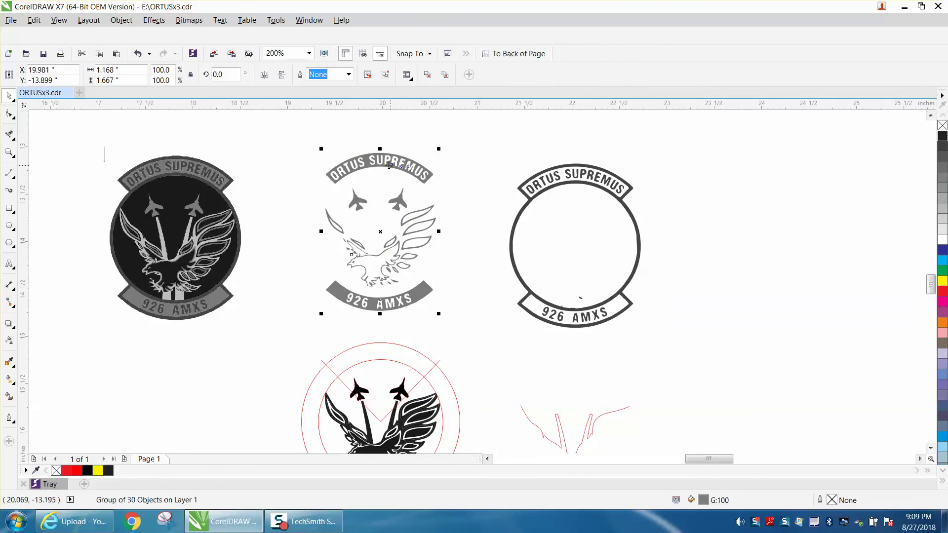
{"action": "key", "text": "Right"}
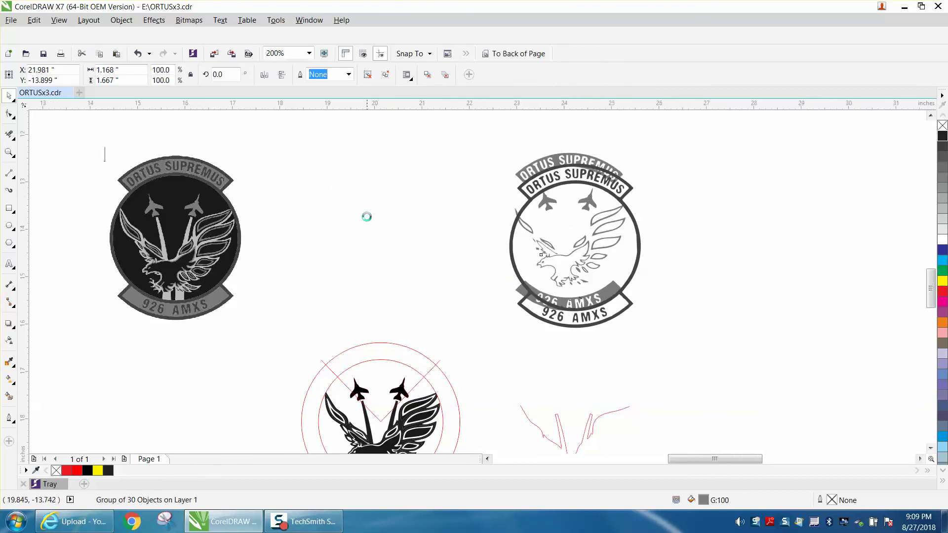
- Select the eagle-and-circles group with both angled lines and move them 2 inches back up
{"action": "scroll", "coordinate": [360, 220], "scroll_direction": "down", "scroll_amount": 2}
{"action": "left_click_drag", "start_coordinate": [390, 299], "coordinate": [407, 299]}
{"action": "key", "text": "Up"}
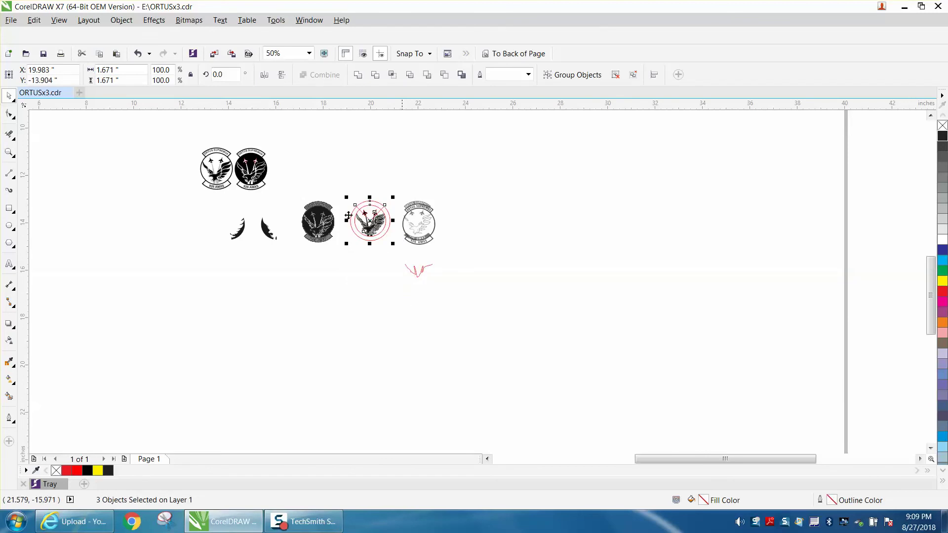
- Trim the angled lines' outer ends and the outer circle's lower part with virtual segment deletion, leaving the upper banner outline
{"action": "left_click", "coordinate": [9, 152]}
{"action": "left_click_drag", "start_coordinate": [334, 193], "coordinate": [448, 269]}
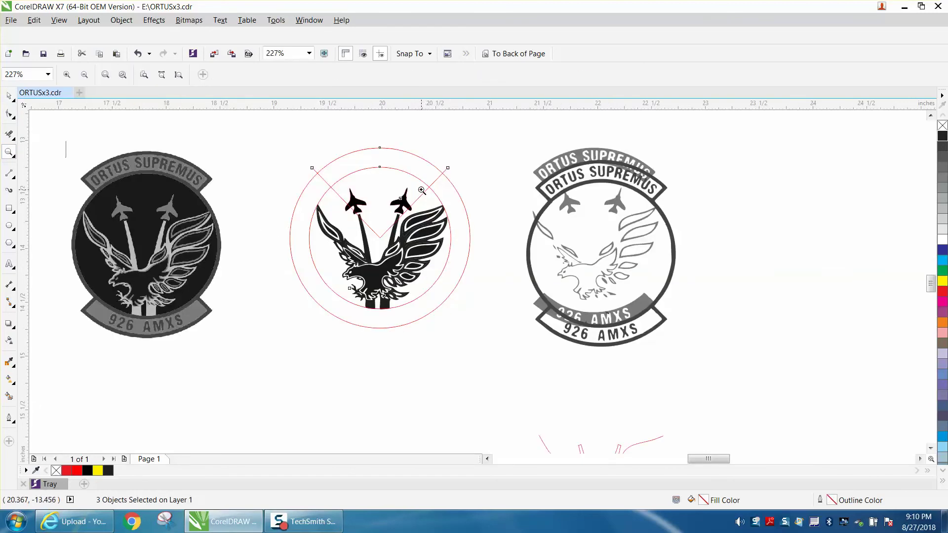
{"action": "left_click", "coordinate": [9, 134]}
{"action": "left_click", "coordinate": [318, 170]}
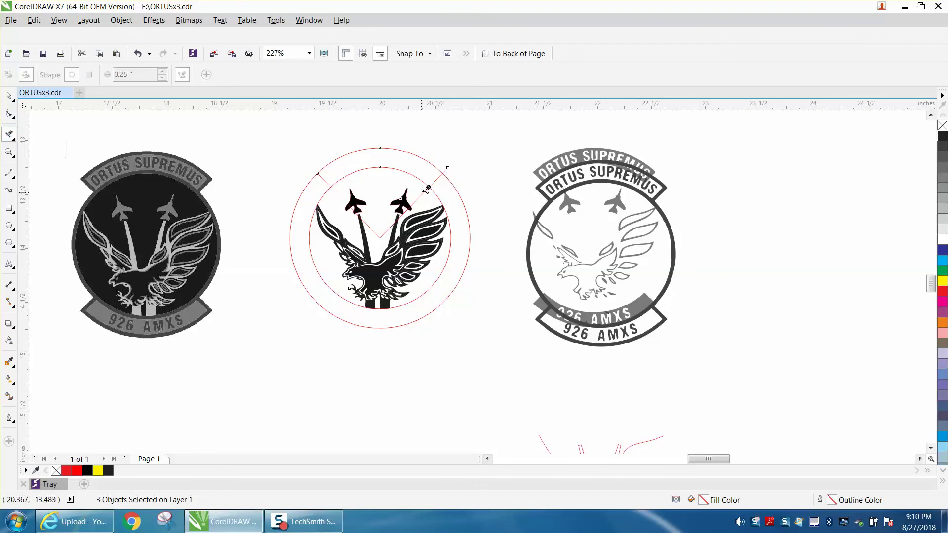
{"action": "left_click", "coordinate": [449, 171]}
{"action": "key", "text": "Delete"}
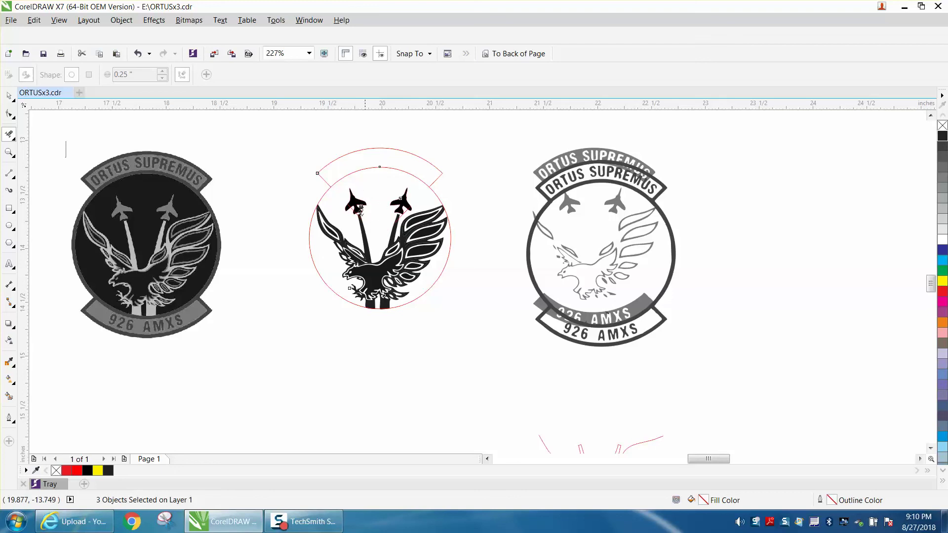
- Move the left angled line 2 inches down, delete its leftover inner segment and return the remaining banner edge to its place
{"action": "left_click", "coordinate": [8, 95]}
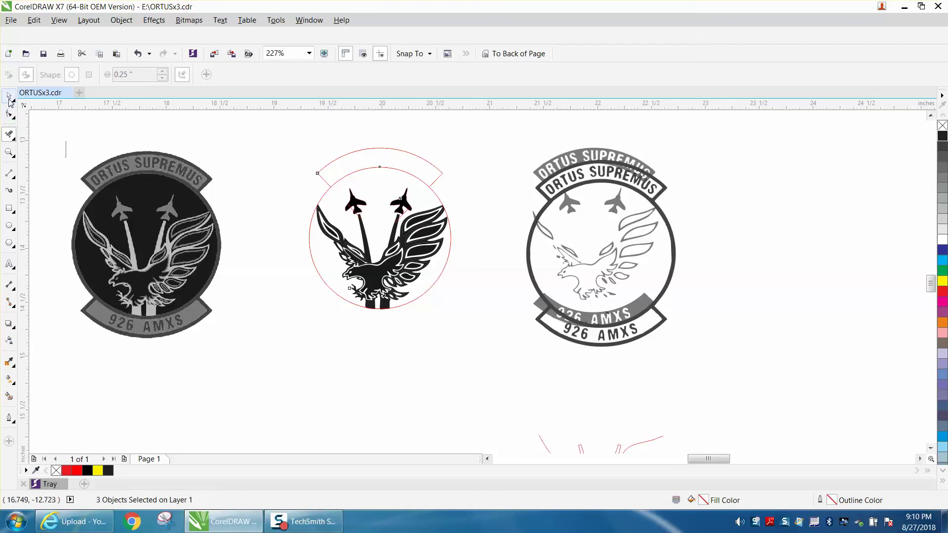
{"action": "left_click", "coordinate": [229, 169]}
{"action": "left_click", "coordinate": [355, 214]}
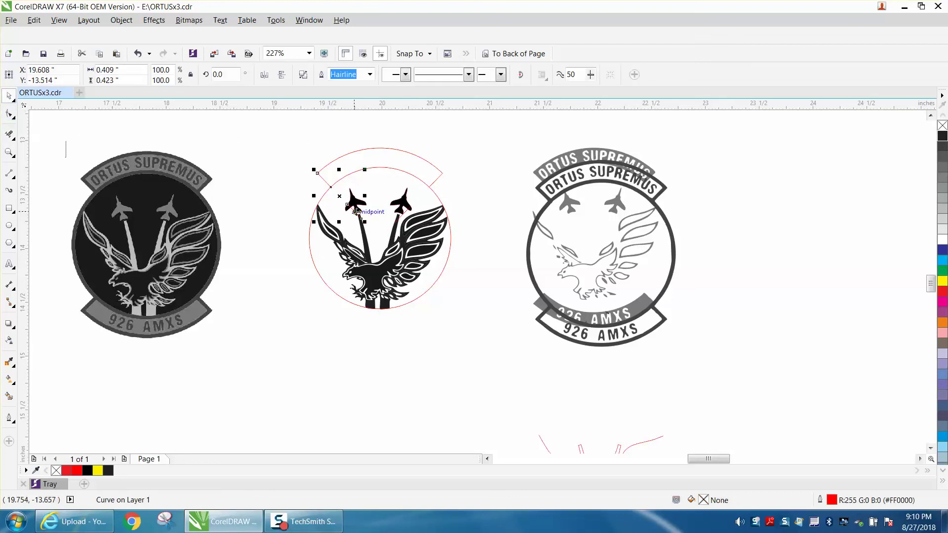
{"action": "key", "text": "Down"}
{"action": "left_click", "coordinate": [9, 133]}
{"action": "left_click", "coordinate": [359, 424]}
{"action": "left_click", "coordinate": [10, 97]}
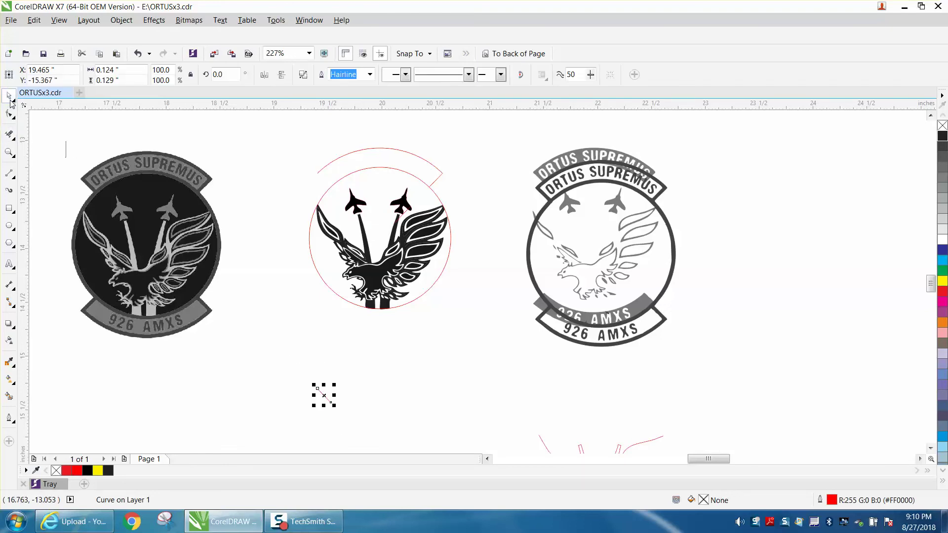
{"action": "key", "text": "Up"}
- Move the right angled line 2 inches down, remove its stray inner segment and move the banner edge back up
{"action": "left_click_drag", "start_coordinate": [437, 184], "coordinate": [438, 180]}
{"action": "key", "text": "Down"}
{"action": "left_click", "coordinate": [9, 133]}
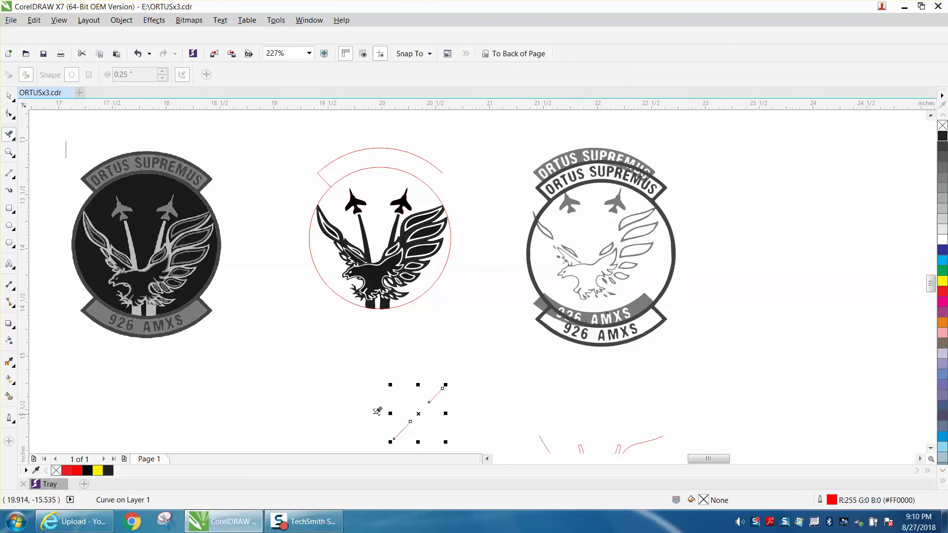
{"action": "left_click_drag", "start_coordinate": [408, 421], "coordinate": [428, 420]}
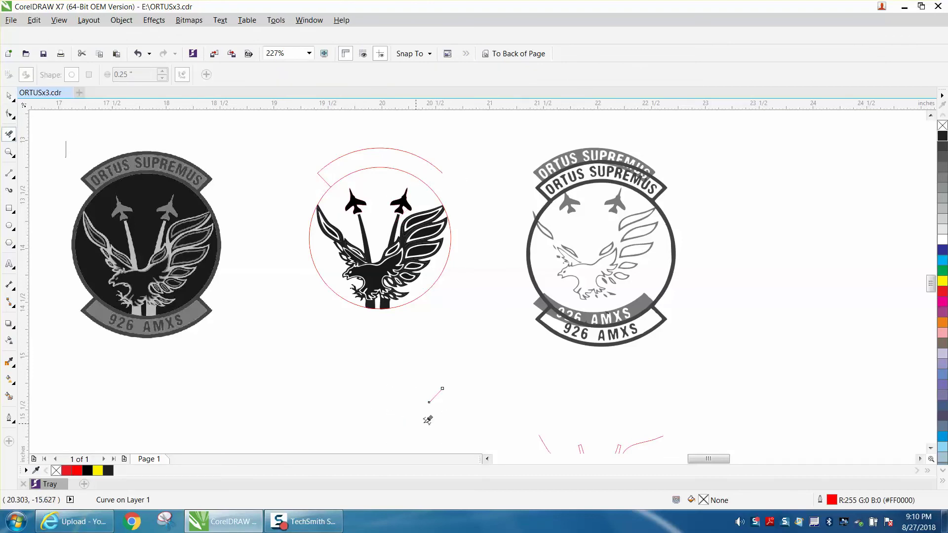
{"action": "left_click", "coordinate": [9, 95]}
{"action": "key", "text": "Up"}
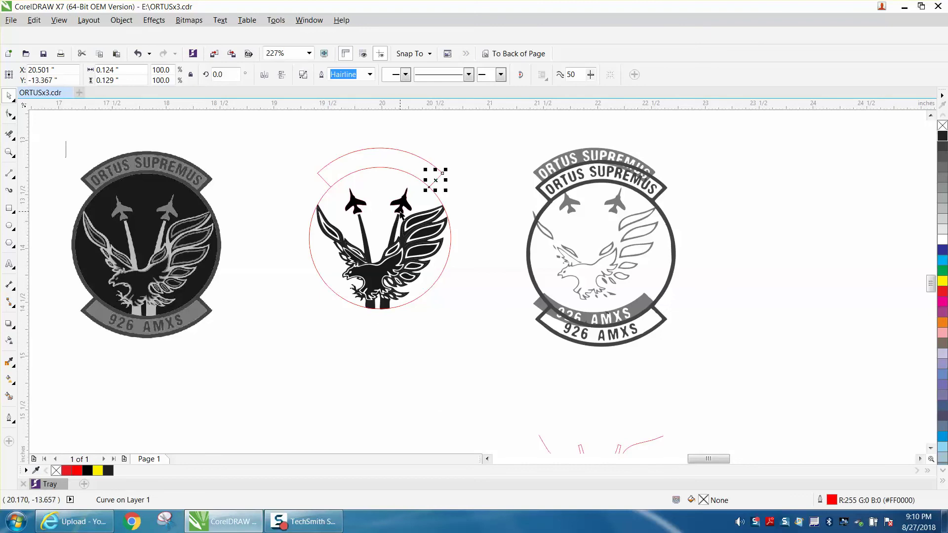
{"action": "left_click", "coordinate": [399, 211]}
{"action": "key", "text": "Right"}
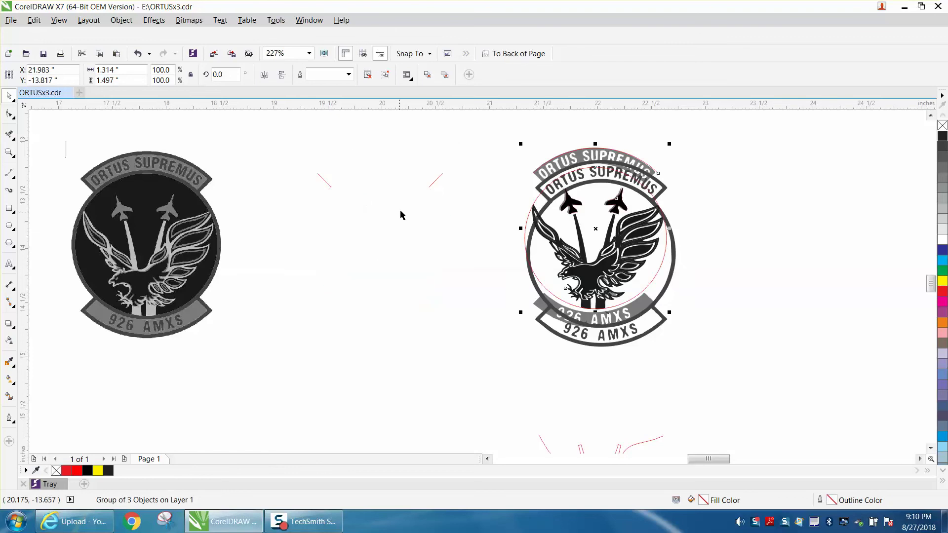
{"action": "key", "text": "ctrl+z"}
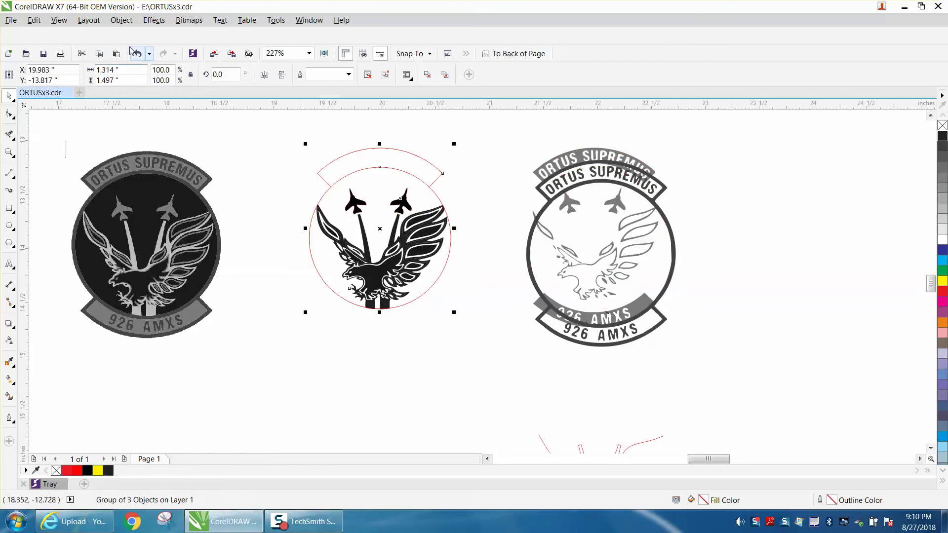
- Ungroup the emblem and move the eagle and jets 2 inches down, away from the circle and banner outline
{"action": "left_click", "coordinate": [122, 19]}
{"action": "mouse_move", "coordinate": [158, 183]}
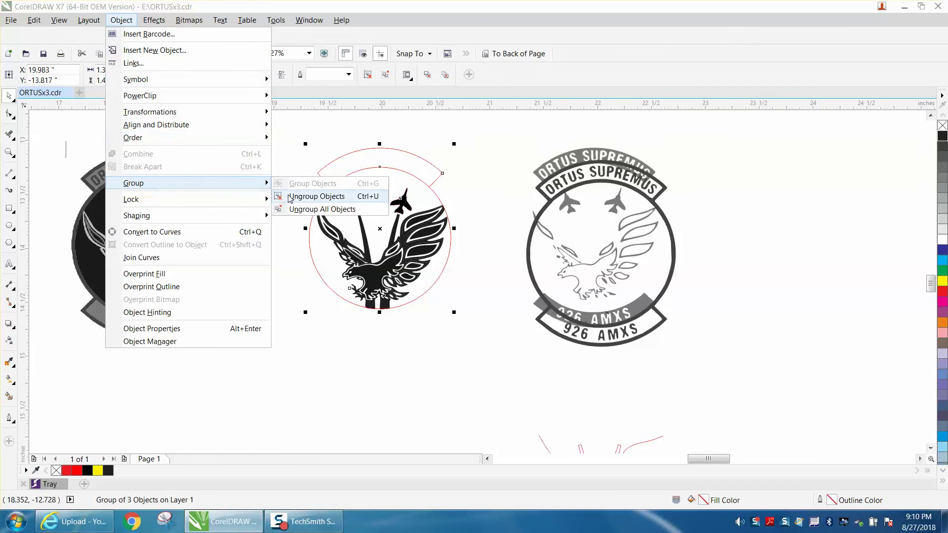
{"action": "left_click", "coordinate": [291, 197]}
{"action": "left_click", "coordinate": [352, 205]}
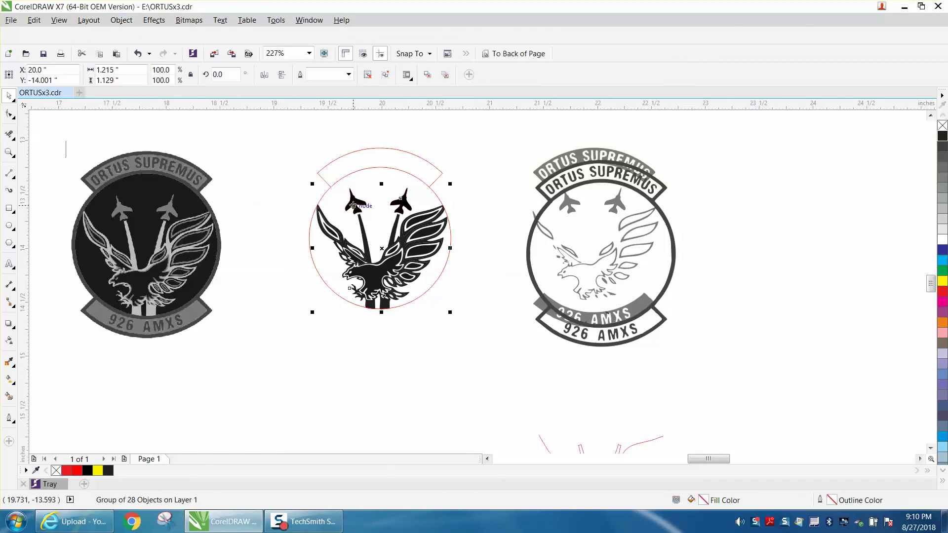
{"action": "key", "text": "Down"}
- Give the circle and banner outline a black outline with a width of 0.03125 in
{"action": "left_click_drag", "start_coordinate": [295, 133], "coordinate": [485, 327]}
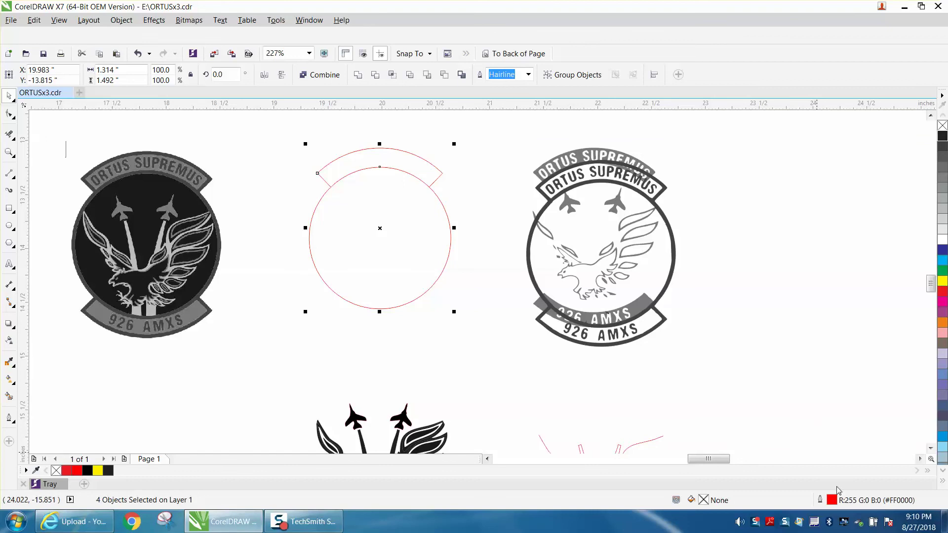
{"action": "double_click", "coordinate": [836, 501]}
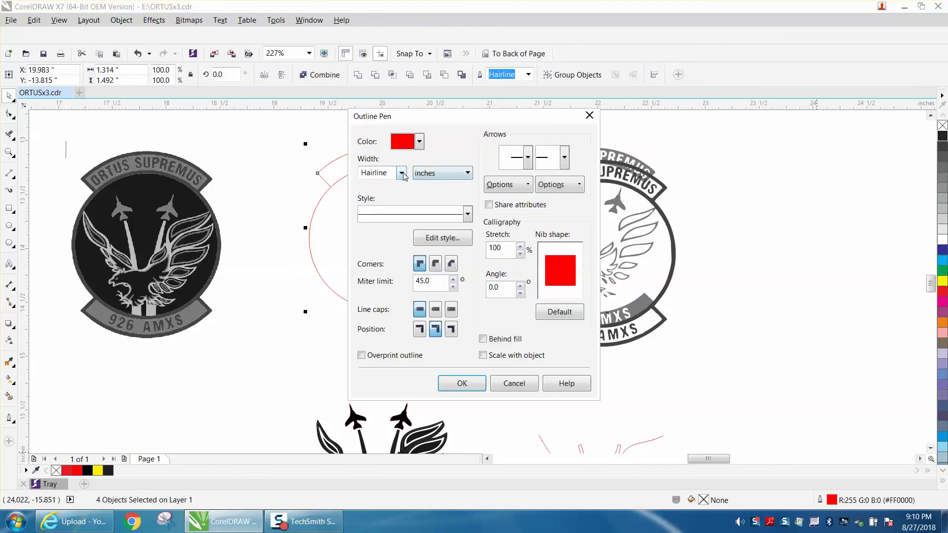
{"action": "left_click", "coordinate": [419, 143]}
{"action": "scroll", "coordinate": [455, 183], "scroll_direction": "up", "scroll_amount": 1}
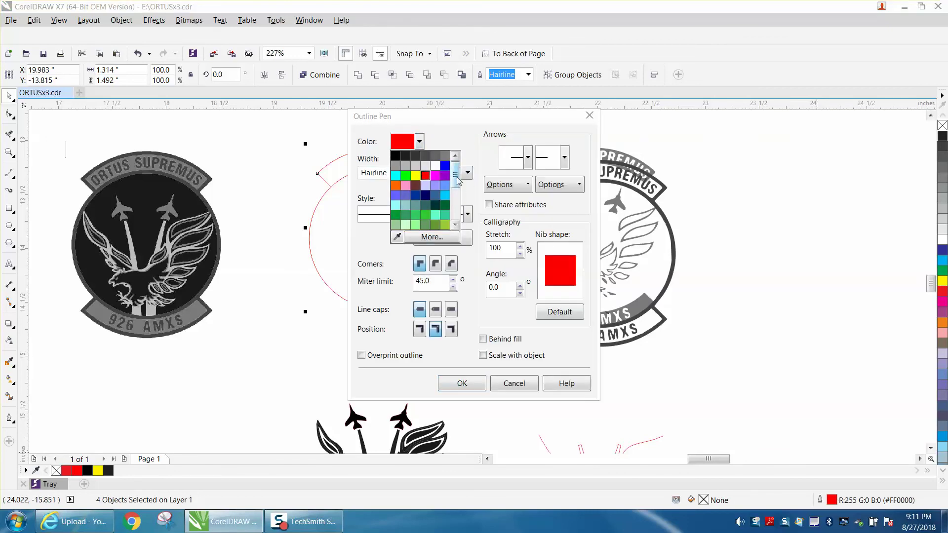
{"action": "left_click", "coordinate": [395, 156]}
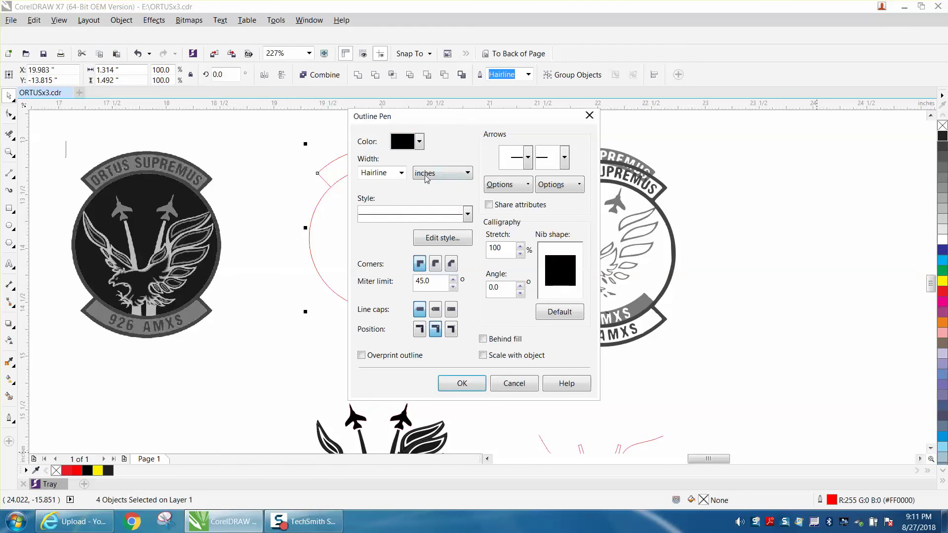
{"action": "left_click", "coordinate": [401, 172]}
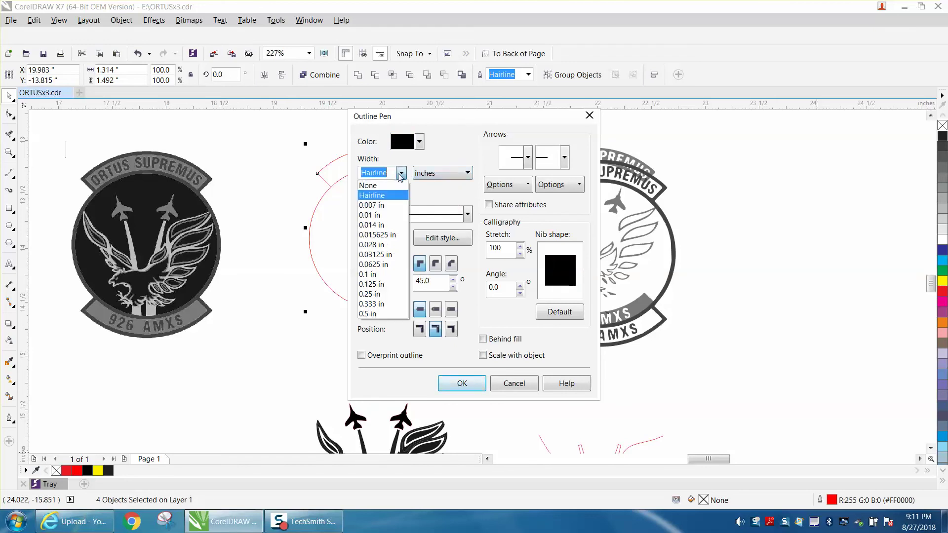
{"action": "left_click", "coordinate": [385, 254]}
{"action": "left_click", "coordinate": [467, 383]}
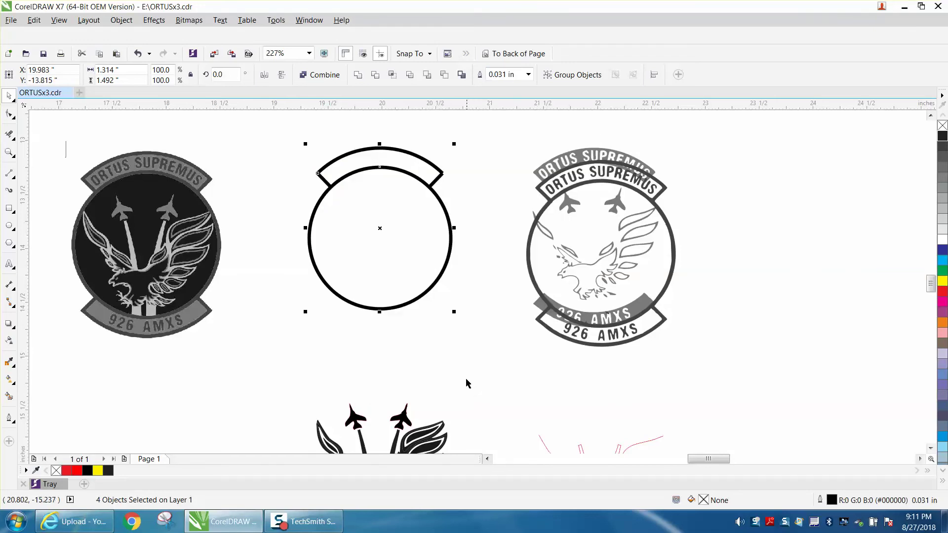
- Move the eagle and jets 2 inches back up into the black circle
{"action": "left_click", "coordinate": [461, 377]}
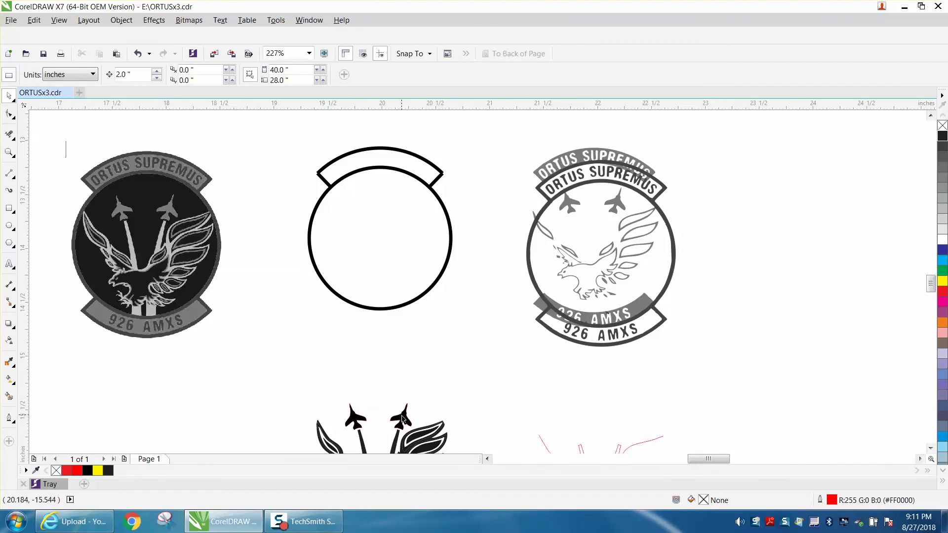
{"action": "left_click", "coordinate": [403, 419]}
{"action": "key", "text": "Up"}
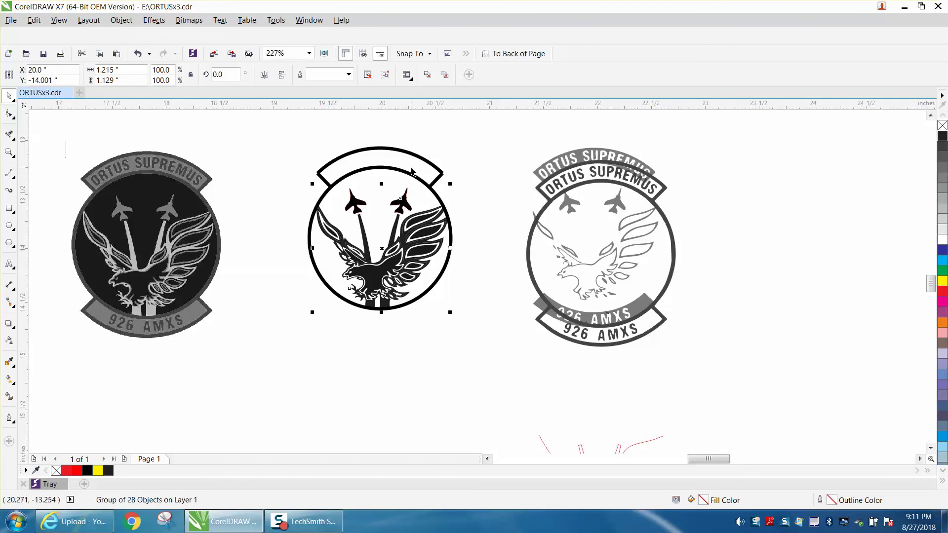
- Set the nudge distance to .001 inch and nudge the upper banner's left end line about 0.021 inch right to align with the arc
{"action": "left_click", "coordinate": [8, 154]}
{"action": "left_click_drag", "start_coordinate": [297, 138], "coordinate": [499, 242]}
{"action": "left_click", "coordinate": [8, 96]}
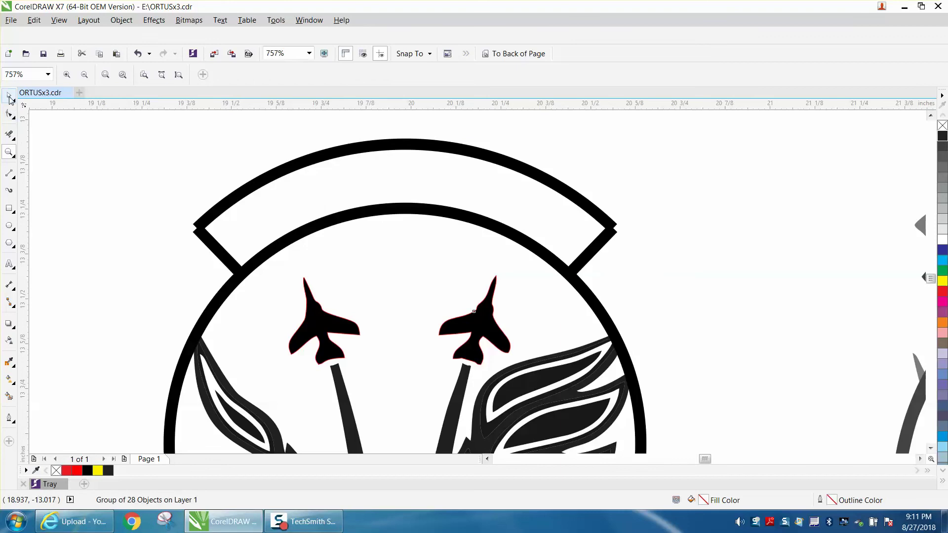
{"action": "left_click", "coordinate": [219, 251]}
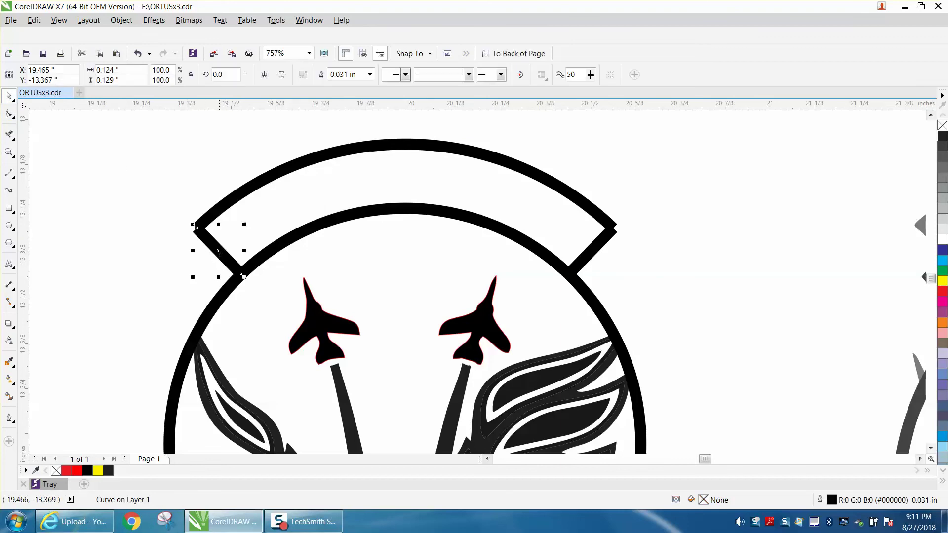
{"action": "left_click", "coordinate": [178, 117]}
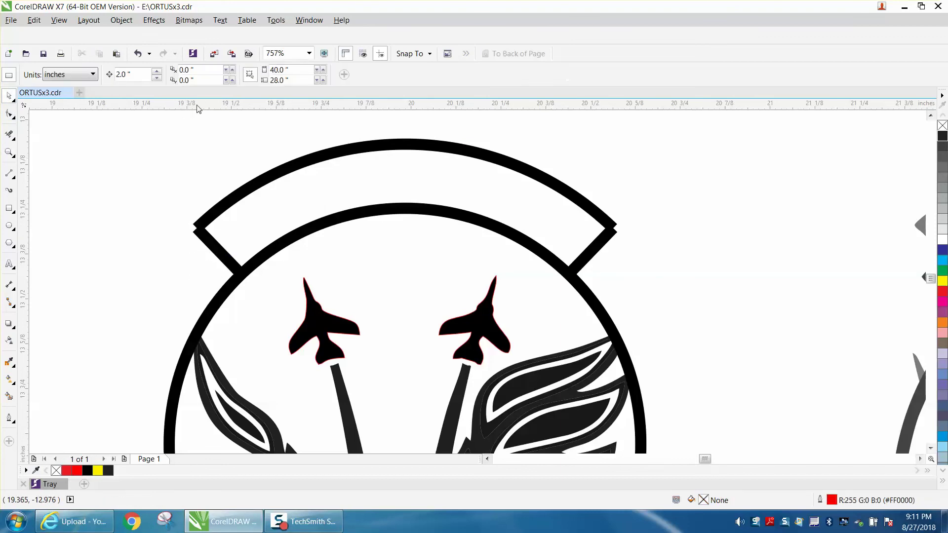
{"action": "type", "text": "."}
{"action": "key", "text": "BackSpace"}
{"action": "key", "text": "BackSpace"}
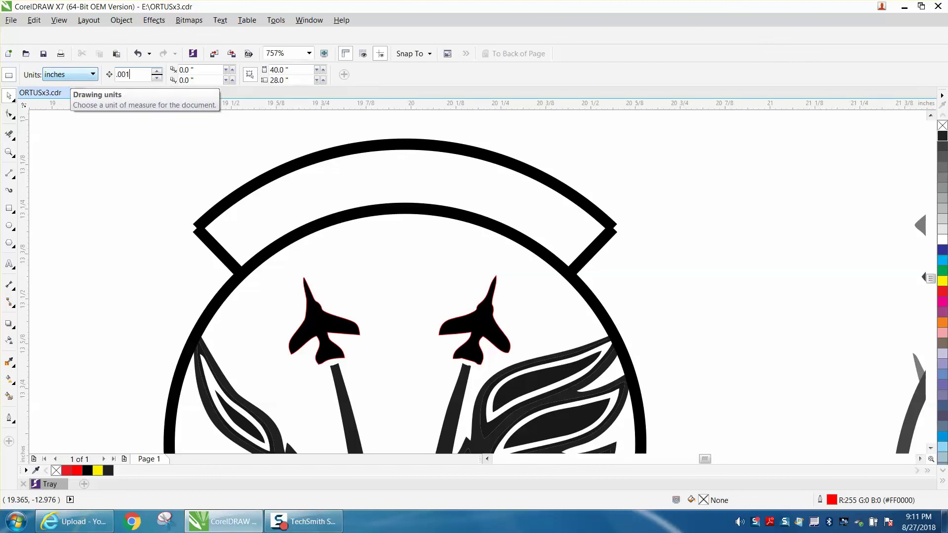
{"action": "left_click", "coordinate": [216, 249]}
{"action": "left_click", "coordinate": [214, 248]}
{"action": "key", "text": "Right"}
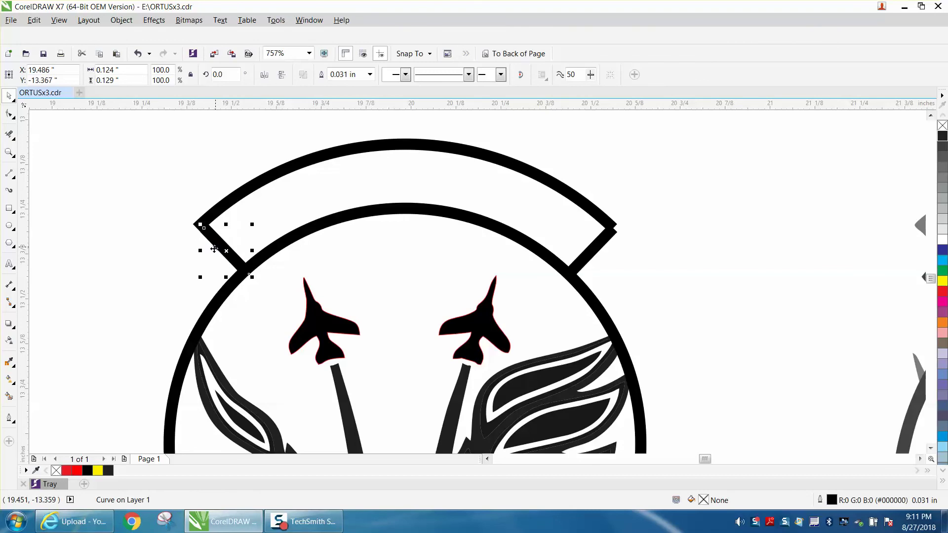
- Nudge the upper banner's right end line about 0.017 inch left and 0.002 inch up to align with the arc
{"action": "left_click", "coordinate": [176, 162]}
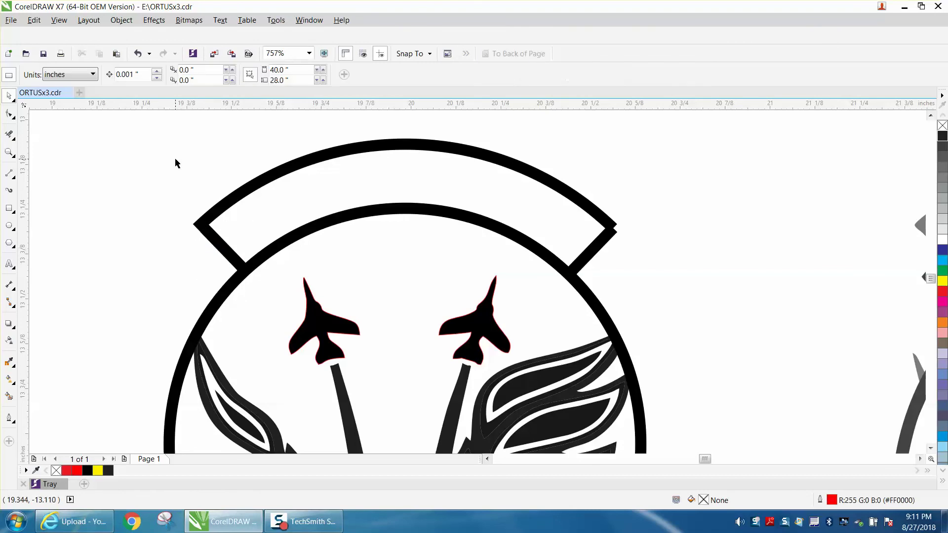
{"action": "left_click", "coordinate": [591, 251]}
{"action": "key", "text": "Left"}
{"action": "key", "text": "Left"}
{"action": "key", "text": "Left"}
{"action": "key", "text": "Left"}
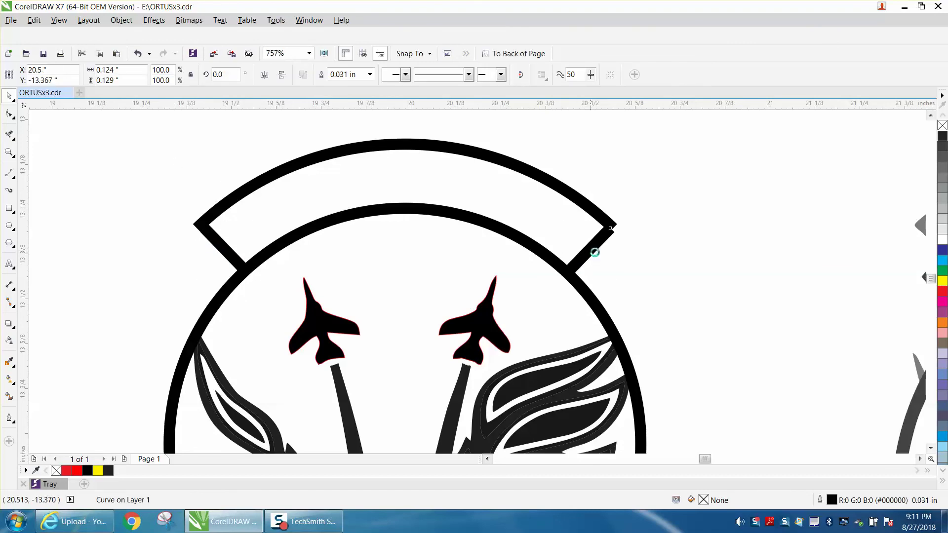
{"action": "key", "text": "Up"}
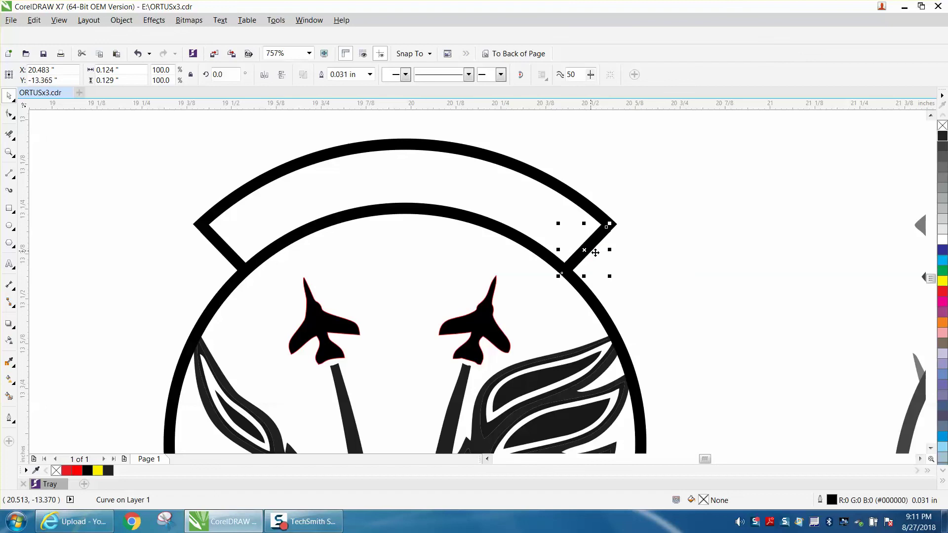
{"action": "left_click", "coordinate": [689, 272]}
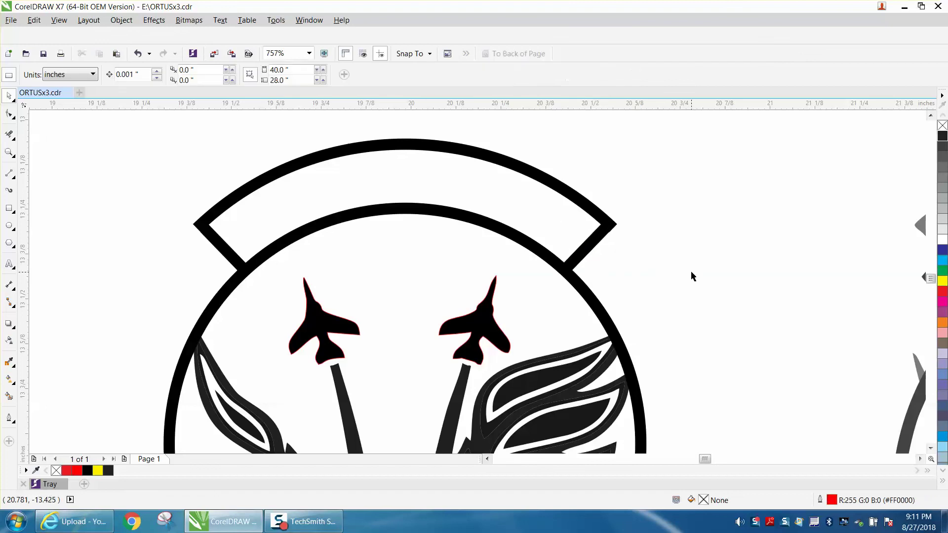
- Set the nudge distance to 2 inches and place a duplicate of the emblem's black circle 2 inches below it
{"action": "scroll", "coordinate": [568, 226], "scroll_direction": "down", "scroll_amount": 3}
{"action": "scroll", "coordinate": [509, 217], "scroll_direction": "down", "scroll_amount": 3}
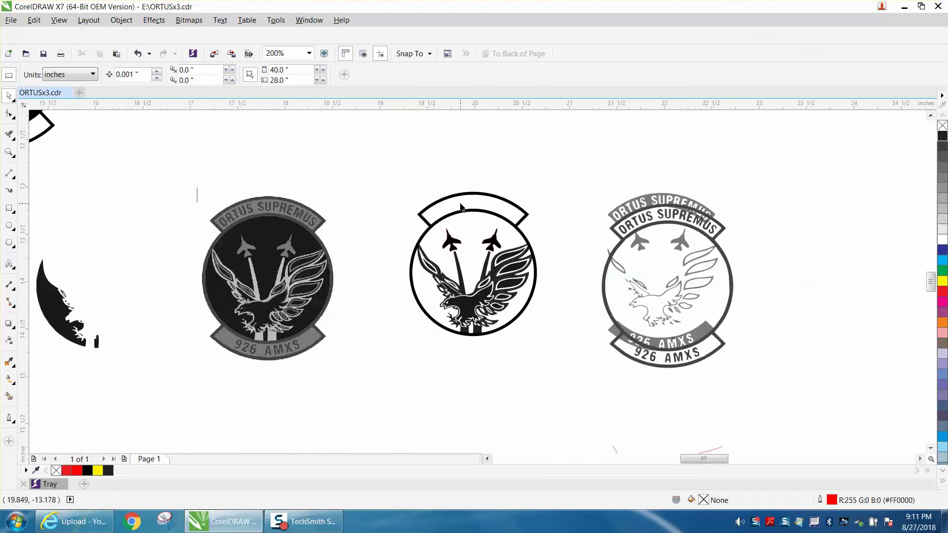
{"action": "left_click", "coordinate": [471, 211]}
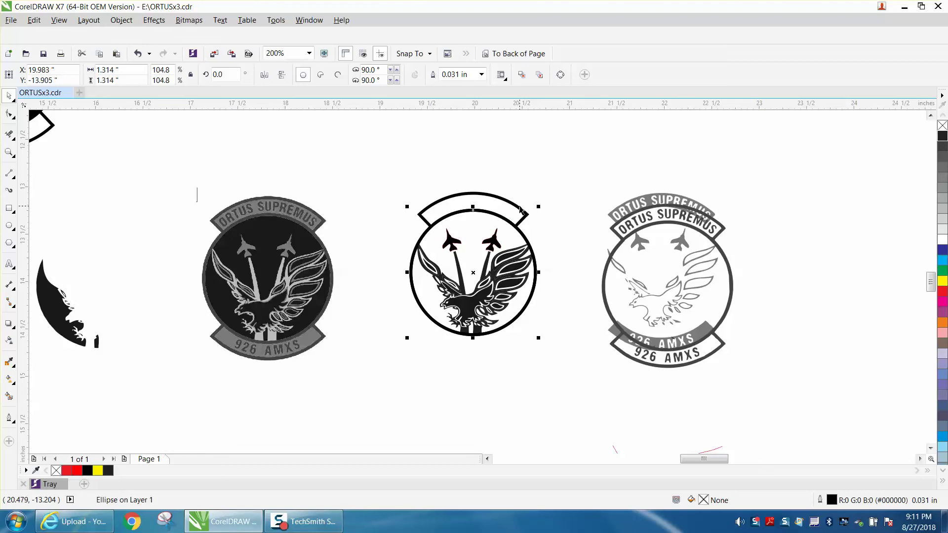
{"action": "key", "text": "Escape"}
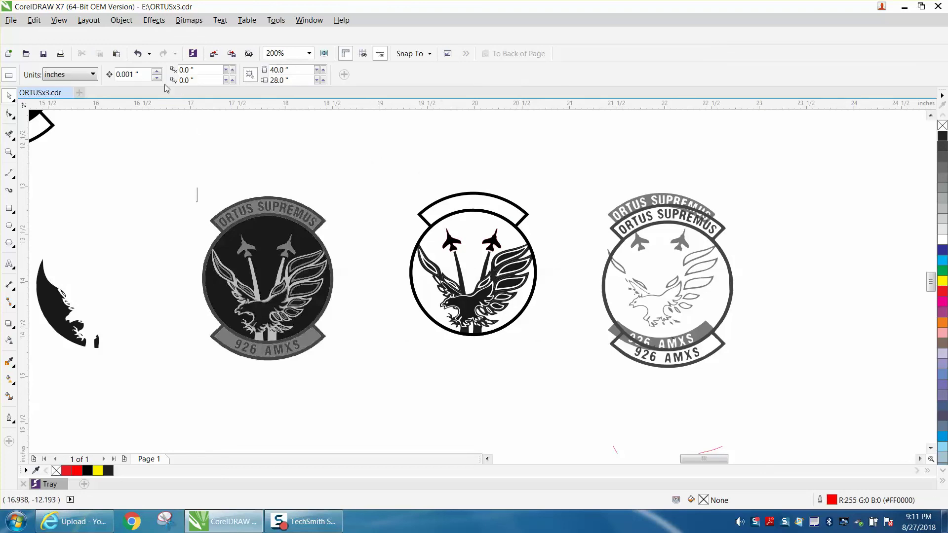
{"action": "left_click", "coordinate": [140, 77]}
{"action": "left_click", "coordinate": [522, 238]}
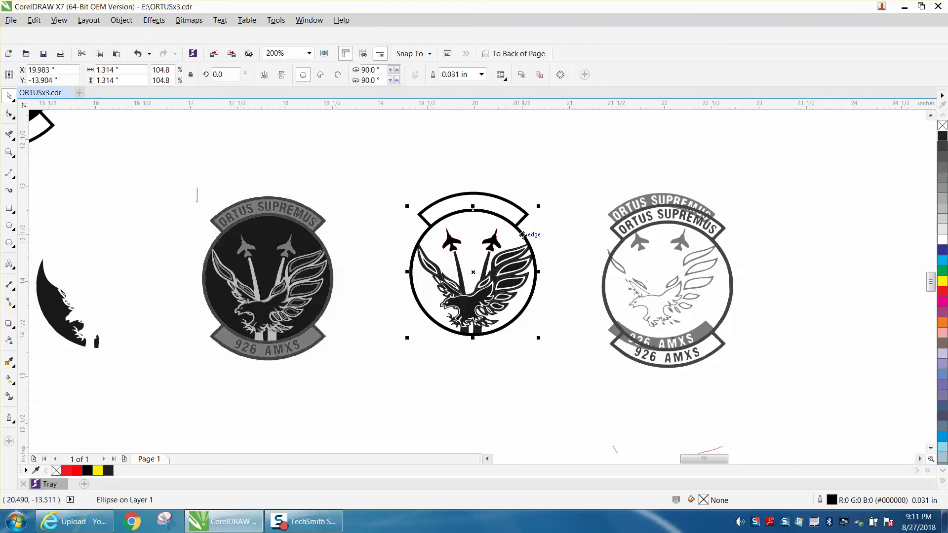
{"action": "key", "text": "KP_Add"}
{"action": "key", "text": "Down"}
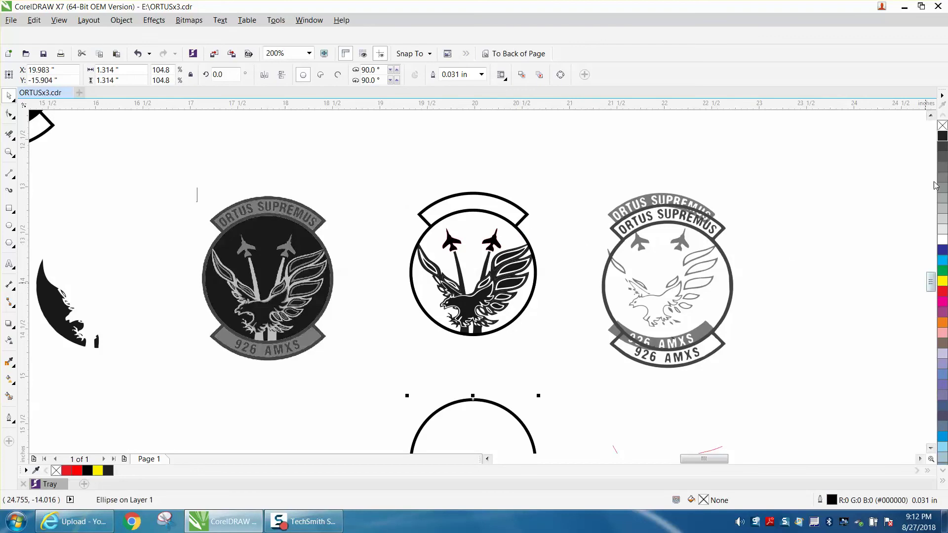
- Give the duplicated circle a red hairline outline, keeping it directly below the emblem
{"action": "double_click", "coordinate": [832, 500]}
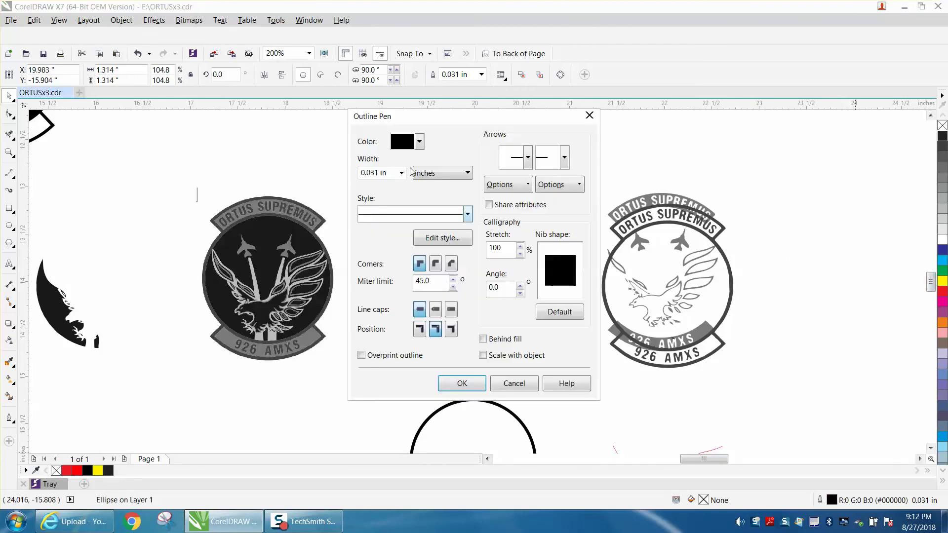
{"action": "left_click", "coordinate": [400, 173]}
{"action": "left_click", "coordinate": [380, 192]}
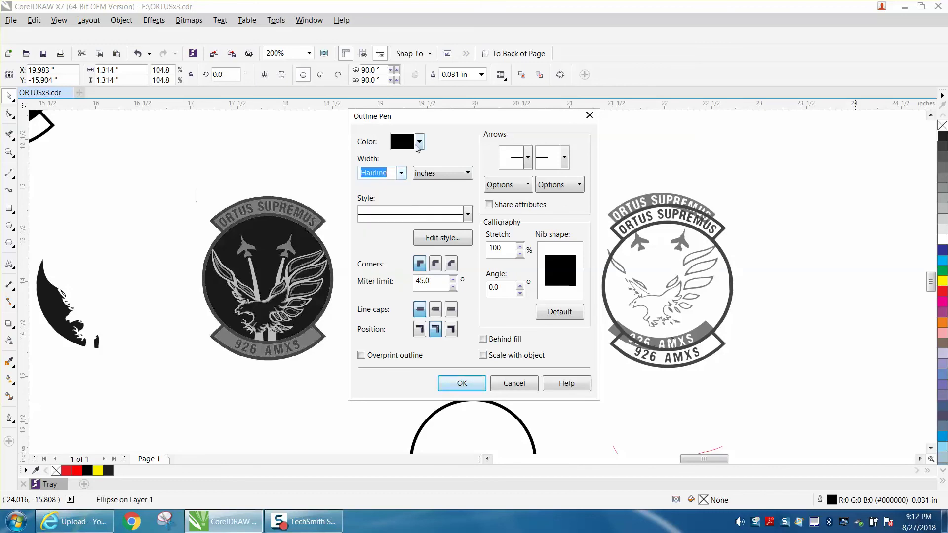
{"action": "left_click", "coordinate": [411, 146]}
{"action": "left_click", "coordinate": [425, 175]}
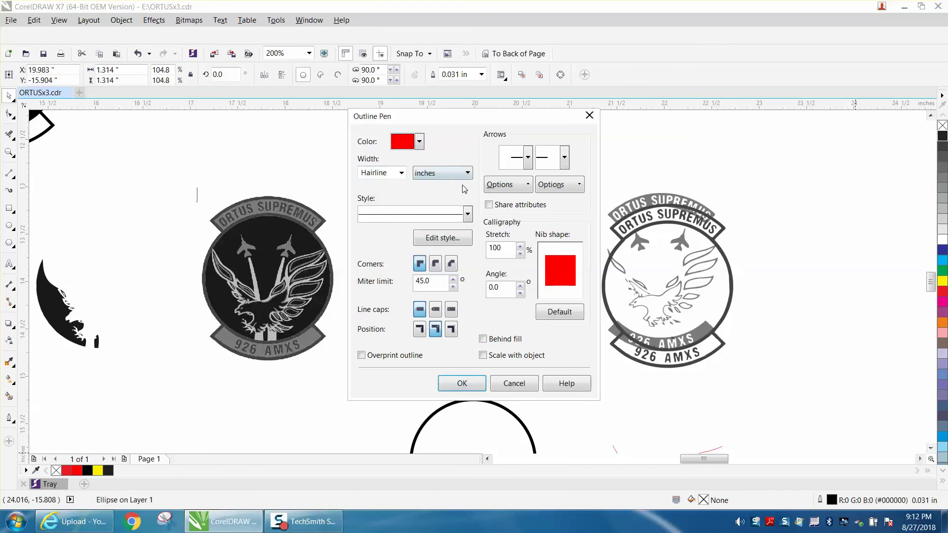
{"action": "left_click", "coordinate": [477, 383]}
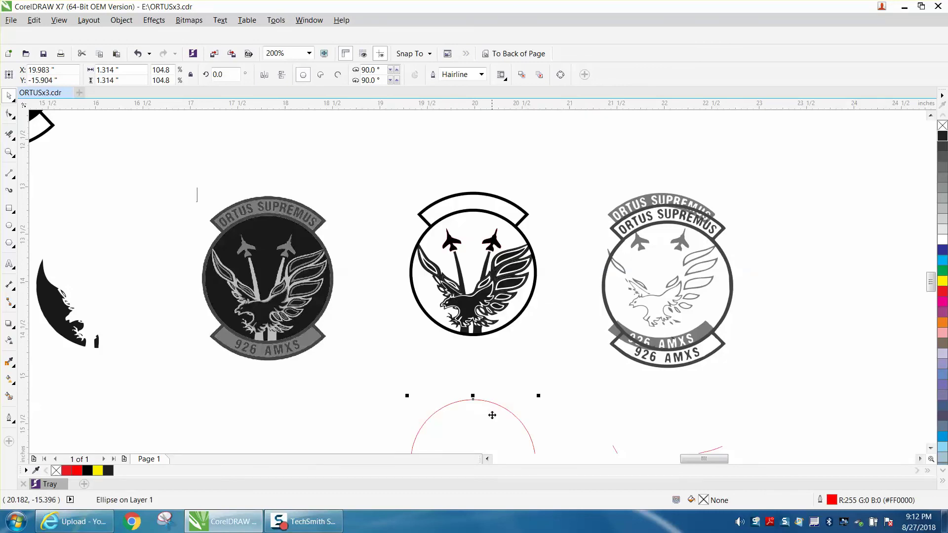
{"action": "key", "text": "shift+Right"}
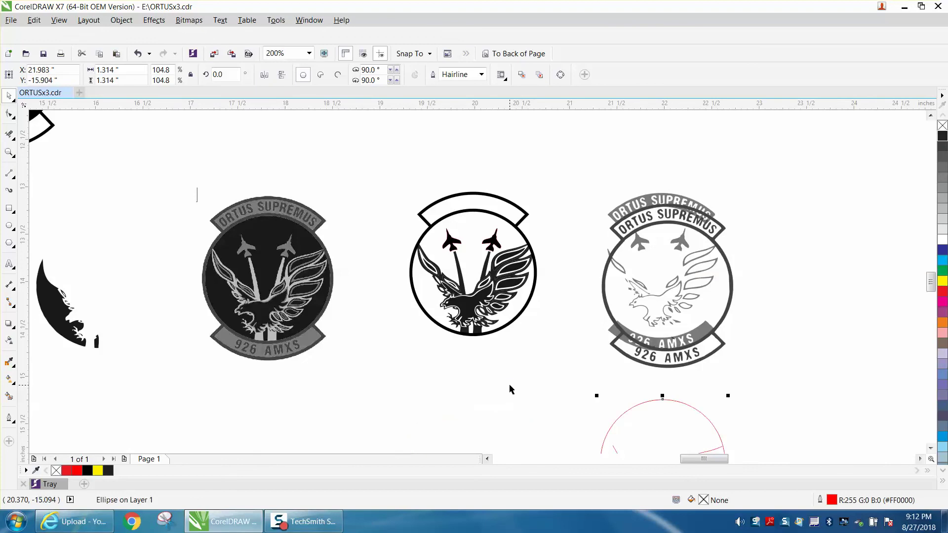
{"action": "key", "text": "shift+Left"}
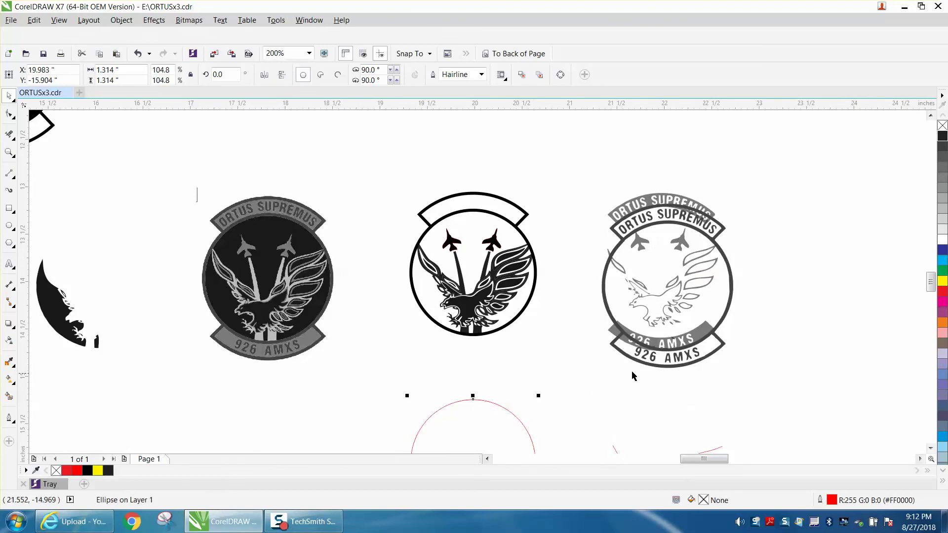
- Add the artistic text "ORTUS SUPREMUS" in the empty area between the emblem and the red circle
{"action": "left_click_drag", "start_coordinate": [931, 280], "coordinate": [931, 285]}
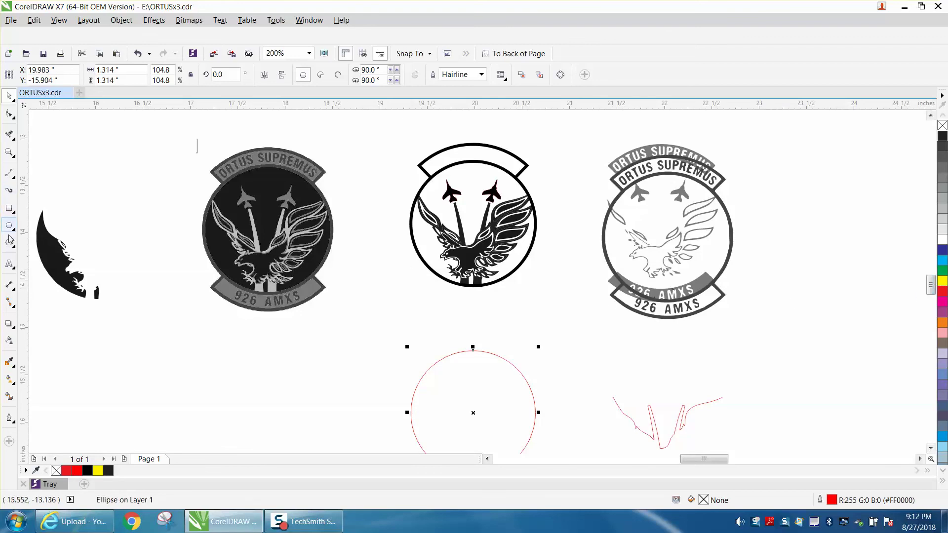
{"action": "left_click", "coordinate": [339, 331]}
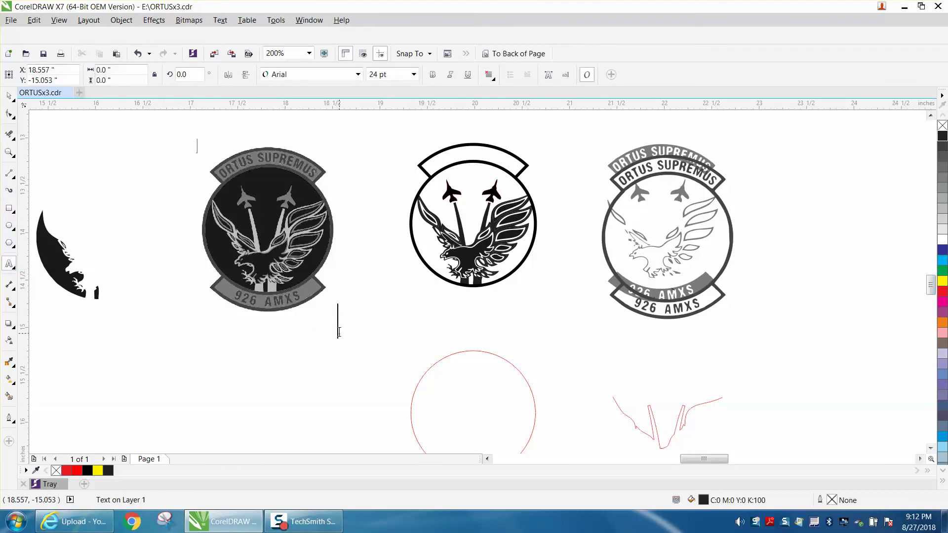
{"action": "type", "text": "ORTUS"}
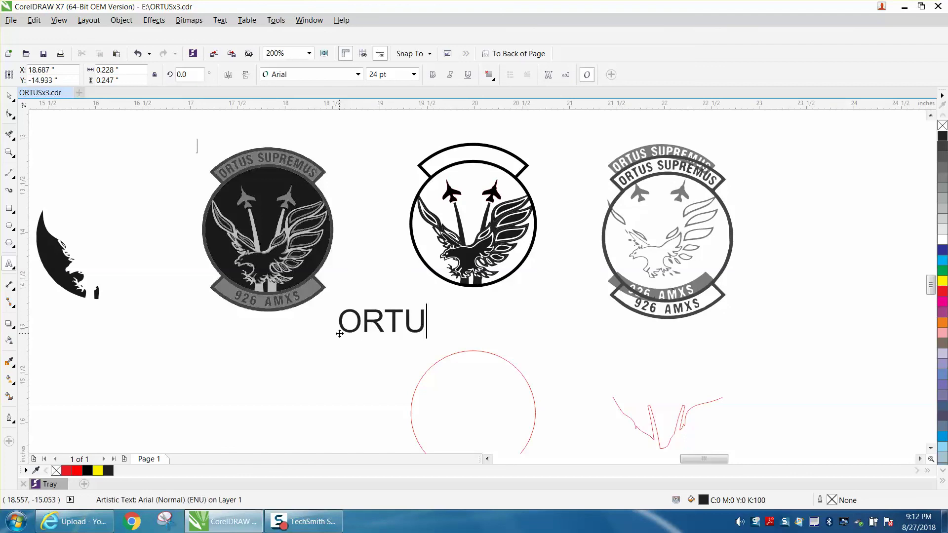
{"action": "type", "text": "SUP"}
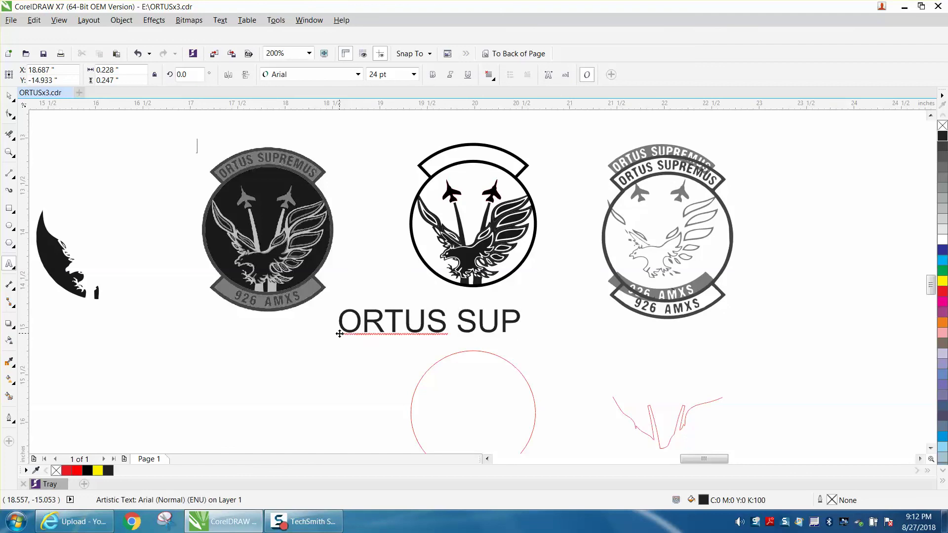
{"action": "type", "text": "R"}
{"action": "type", "text": "EMUS"}
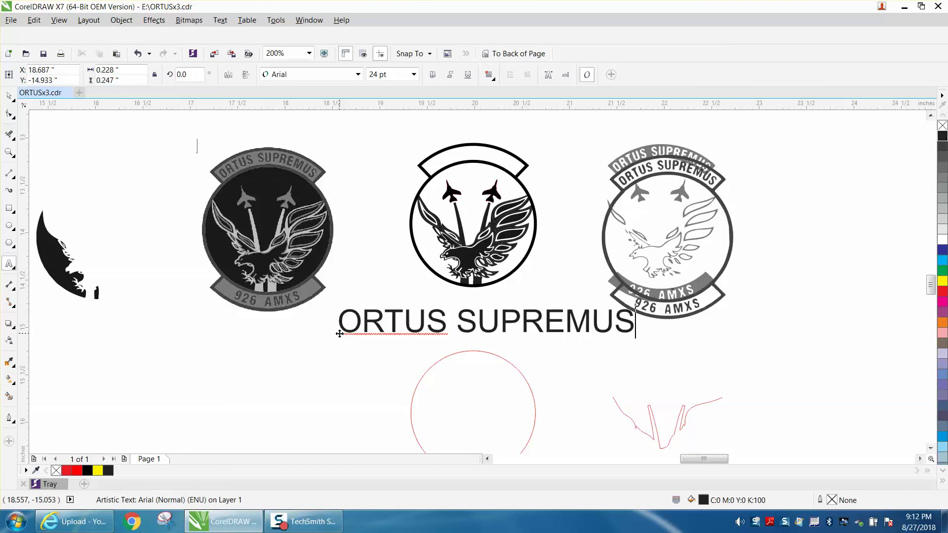
{"action": "key", "text": "Escape"}
- Set the ORTUS SUPREMUS text to 9 pt bold Arial
{"action": "left_click", "coordinate": [413, 74]}
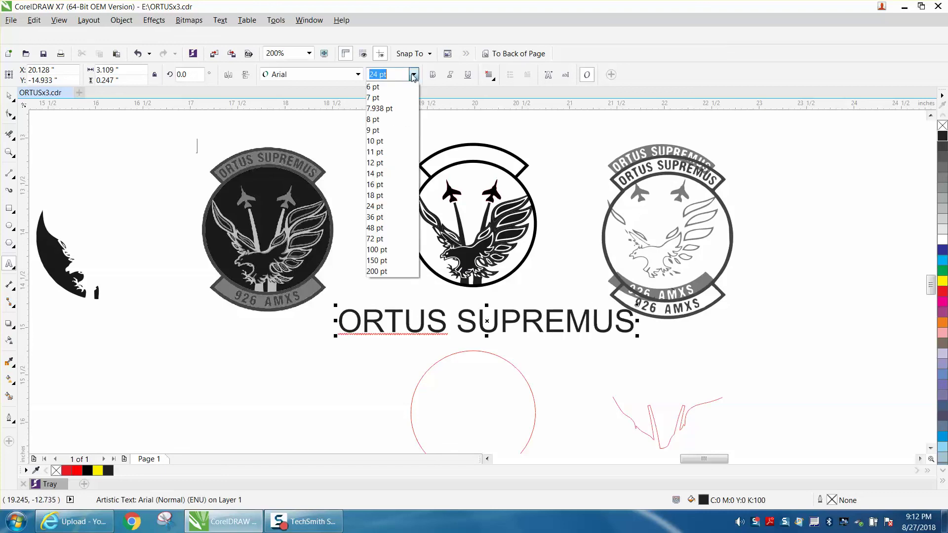
{"action": "left_click", "coordinate": [371, 134]}
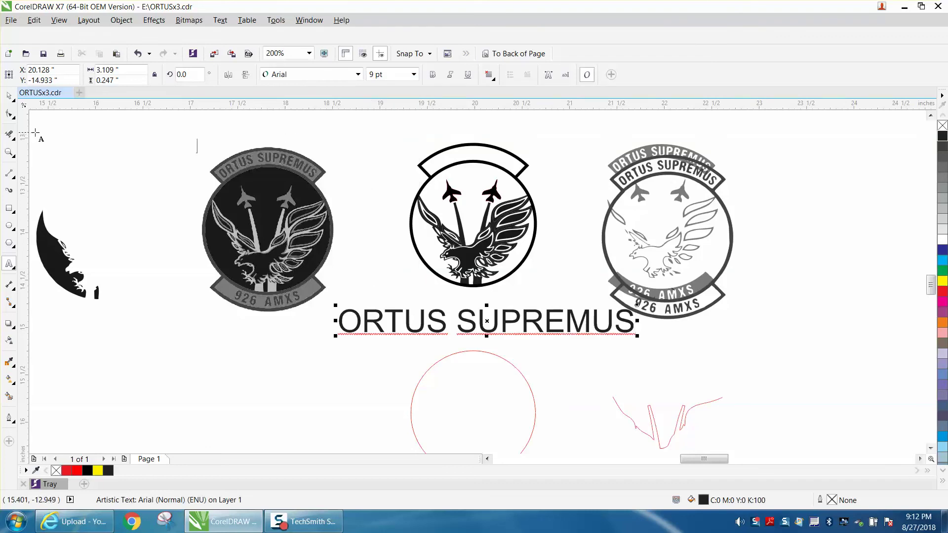
{"action": "key", "text": "Escape"}
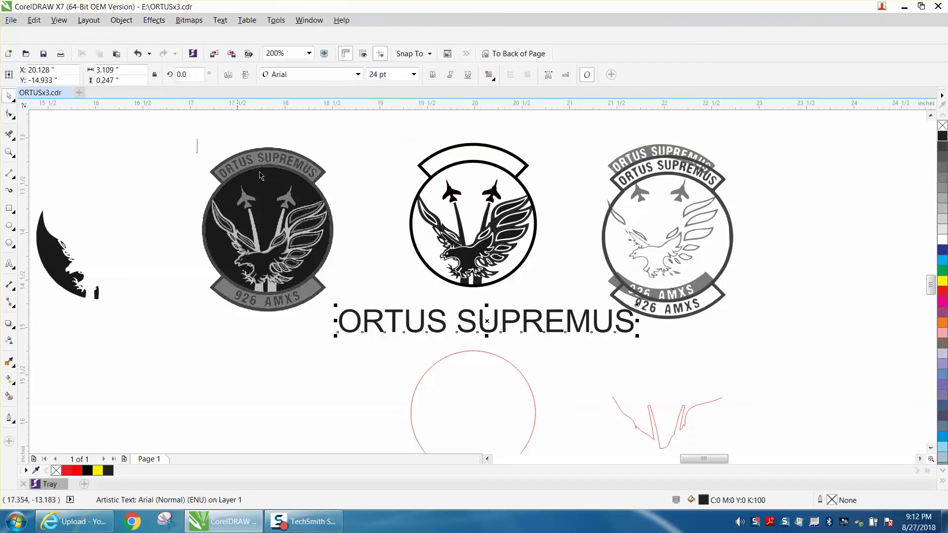
{"action": "left_click", "coordinate": [414, 74]}
{"action": "left_click", "coordinate": [375, 131]}
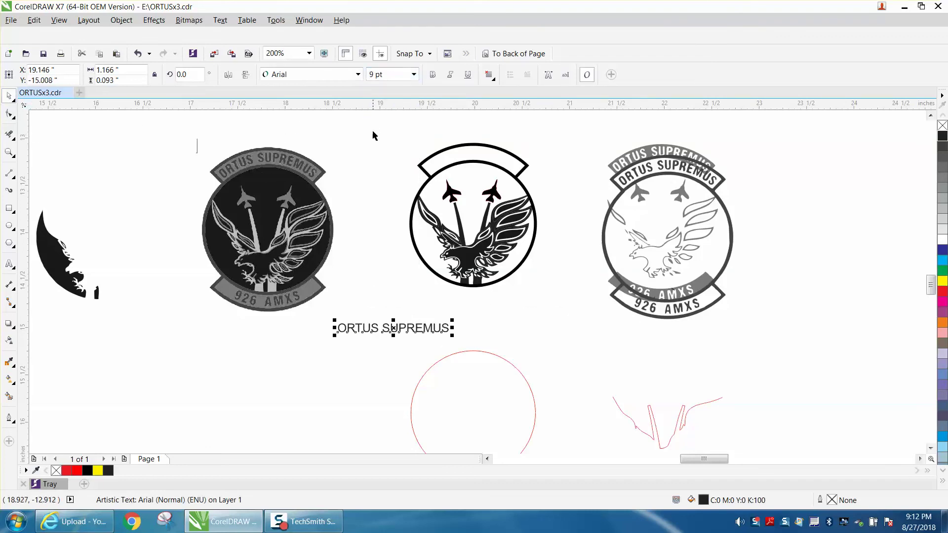
{"action": "left_click", "coordinate": [432, 76]}
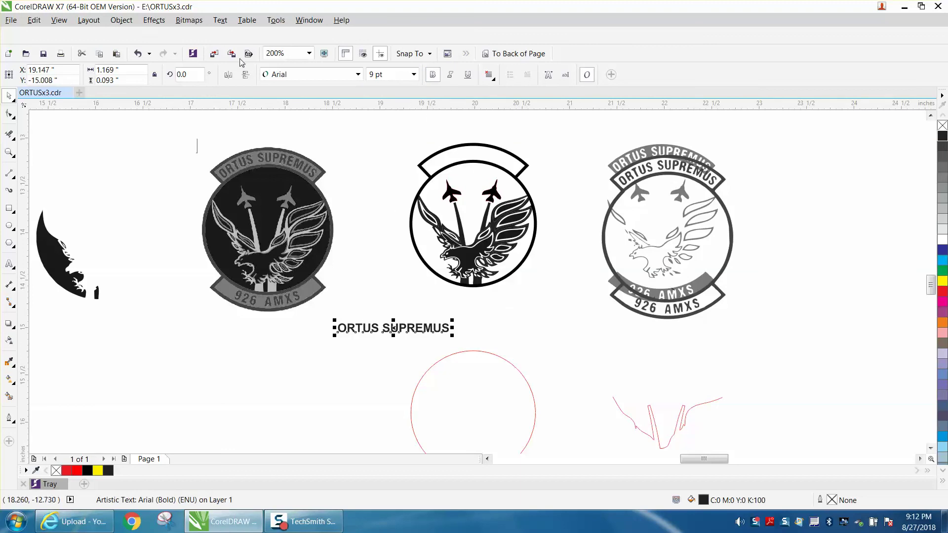
- Fit the ORTUS SUPREMUS text to the red circle, centred along its upper arc
{"action": "left_click", "coordinate": [220, 21]}
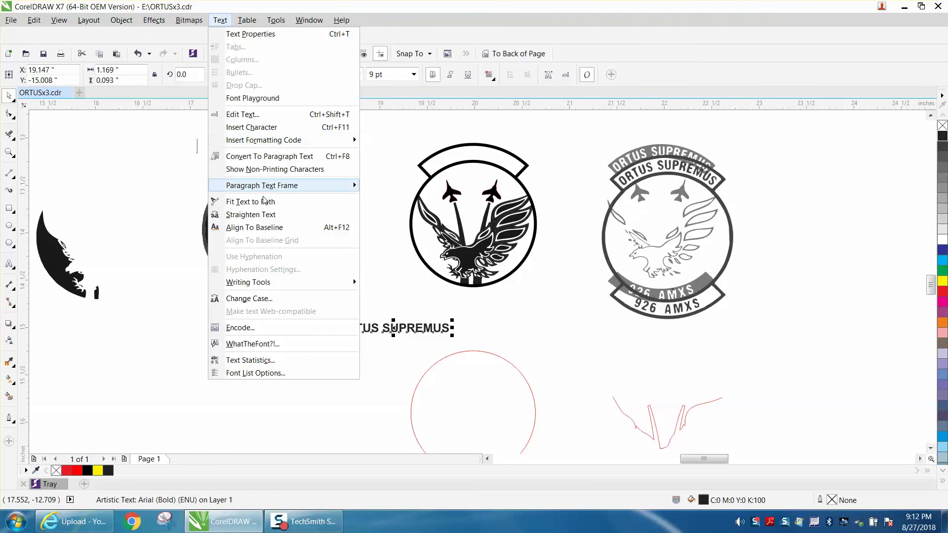
{"action": "left_click", "coordinate": [449, 340]}
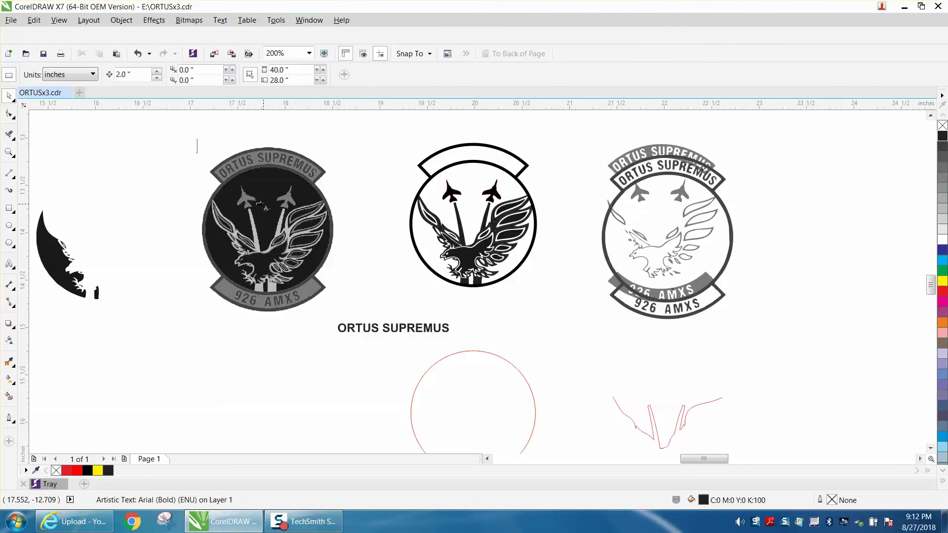
{"action": "left_click", "coordinate": [473, 350]}
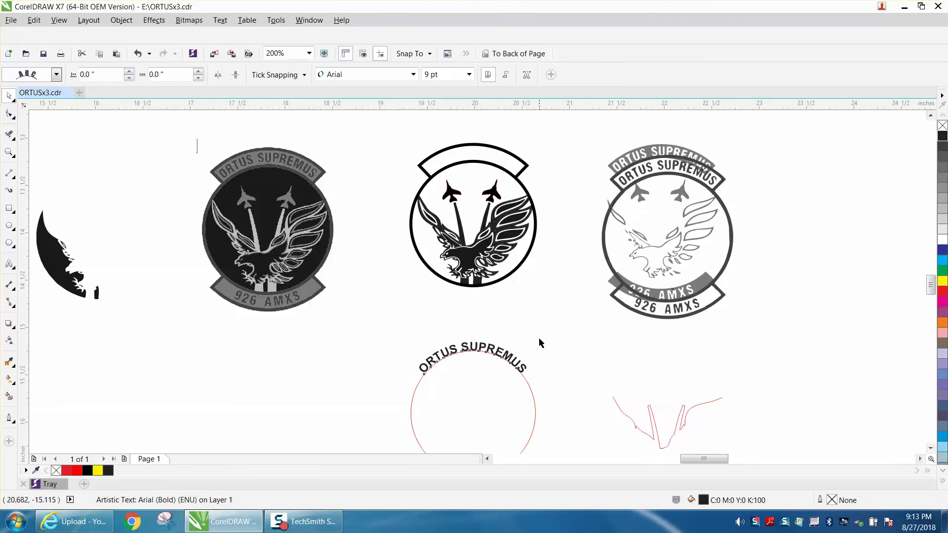
- Break the curved text apart from the red circle and move the text 2 inches up onto the upper banner
{"action": "left_click", "coordinate": [524, 348]}
{"action": "left_click", "coordinate": [519, 364]}
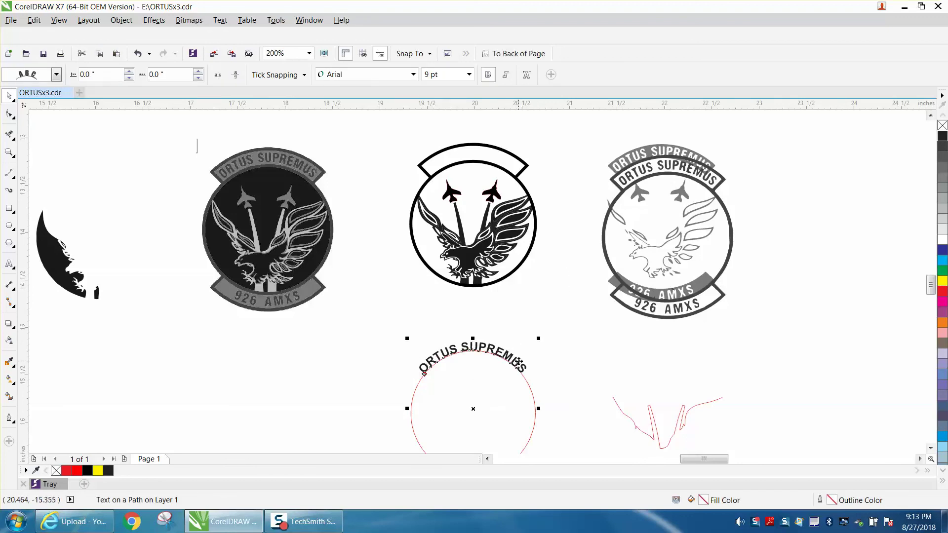
{"action": "left_click", "coordinate": [518, 363], "text": "shift"}
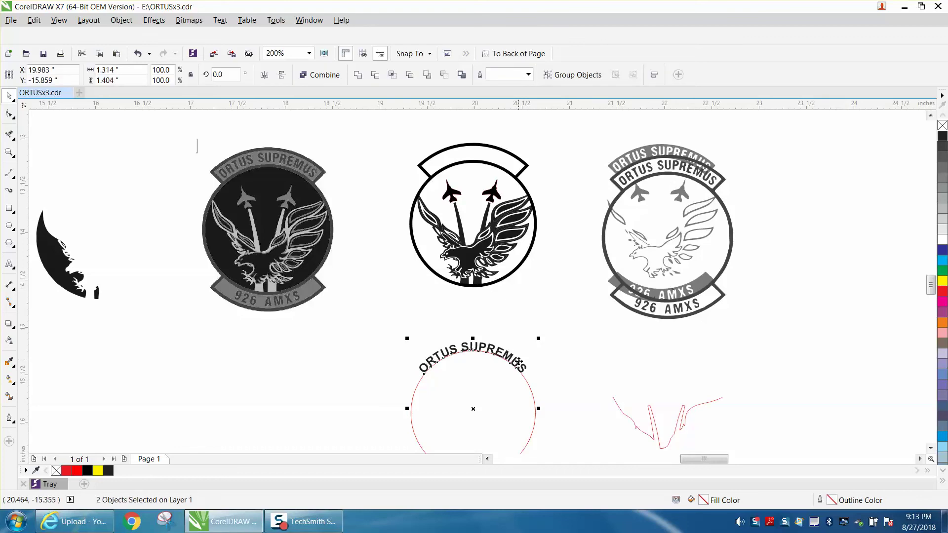
{"action": "left_click", "coordinate": [553, 354]}
{"action": "left_click", "coordinate": [529, 370]}
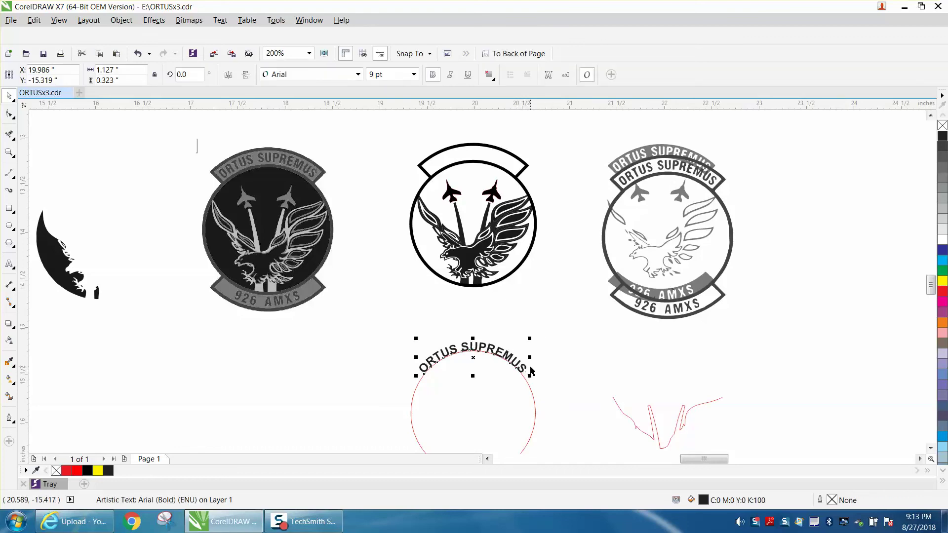
{"action": "key", "text": "ctrl+z"}
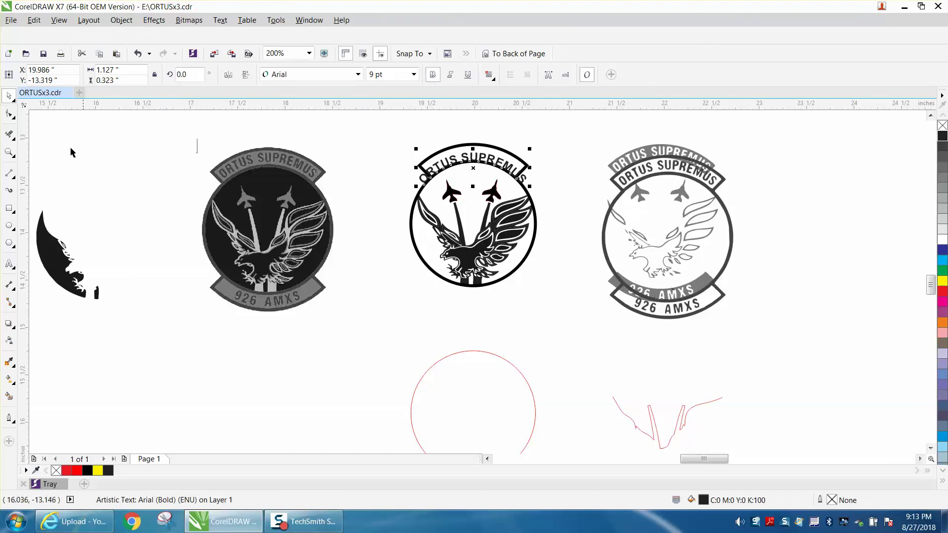
- Reduce the curved ORTUS SUPREMUS text on the upper banner to 7.938 pt
{"action": "left_click", "coordinate": [9, 152]}
{"action": "left_click_drag", "start_coordinate": [386, 133], "coordinate": [567, 265]}
{"action": "left_click", "coordinate": [9, 97]}
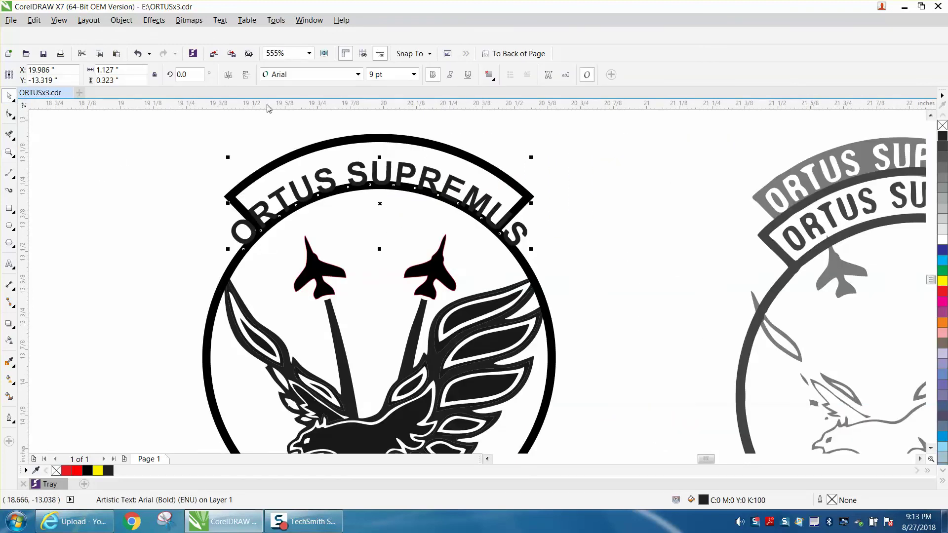
{"action": "left_click", "coordinate": [413, 74]}
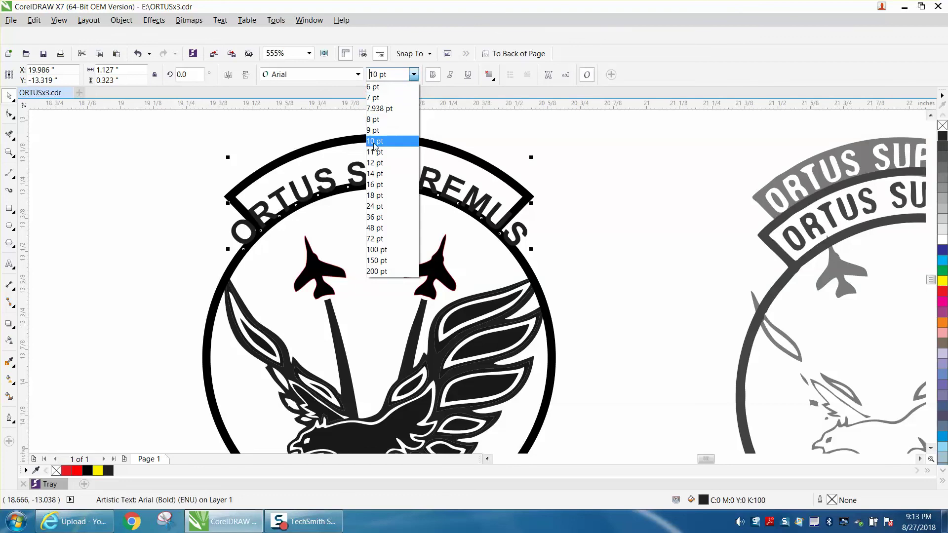
{"action": "left_click", "coordinate": [377, 110]}
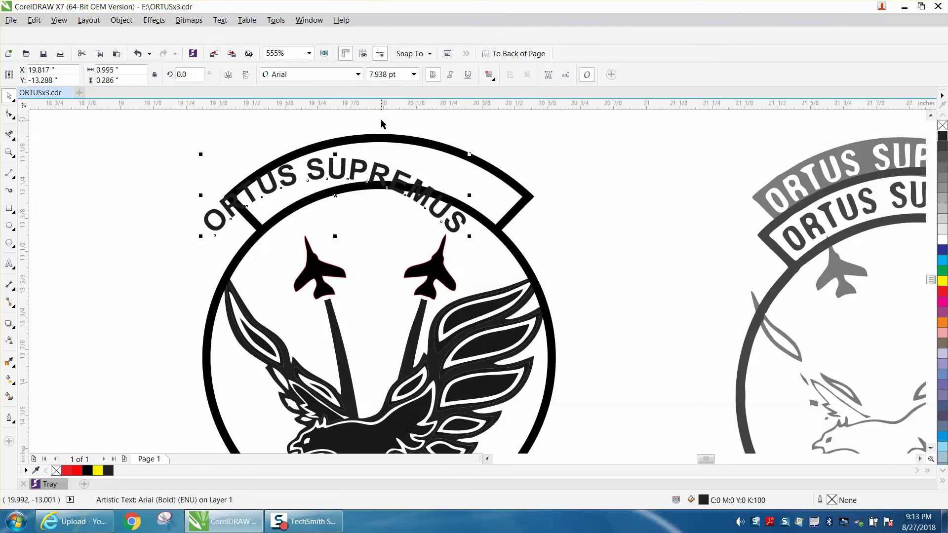
- Undo the resizing, break-apart and path fitting of the ORTUS SUPREMUS text, back to the straight line of text
{"action": "left_click_drag", "start_coordinate": [336, 195], "coordinate": [385, 186]}
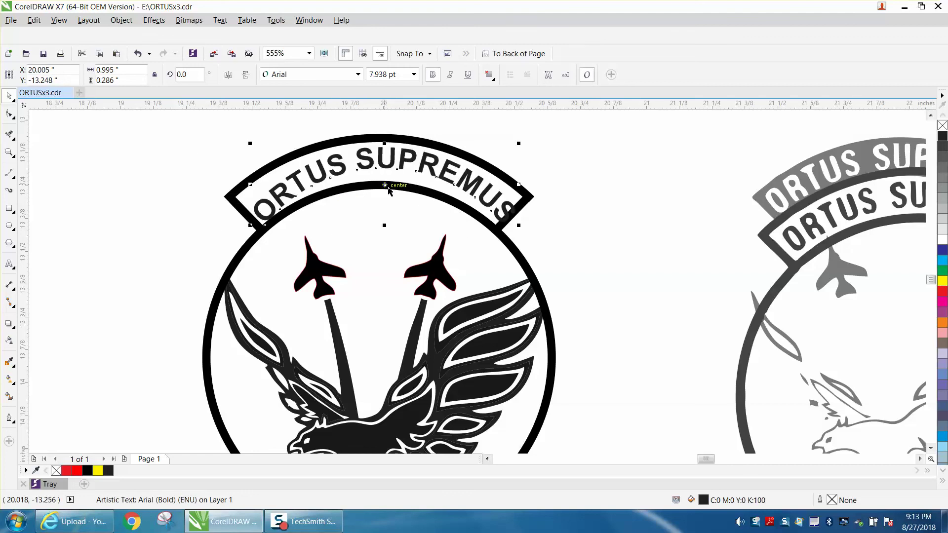
{"action": "left_click", "coordinate": [139, 54]}
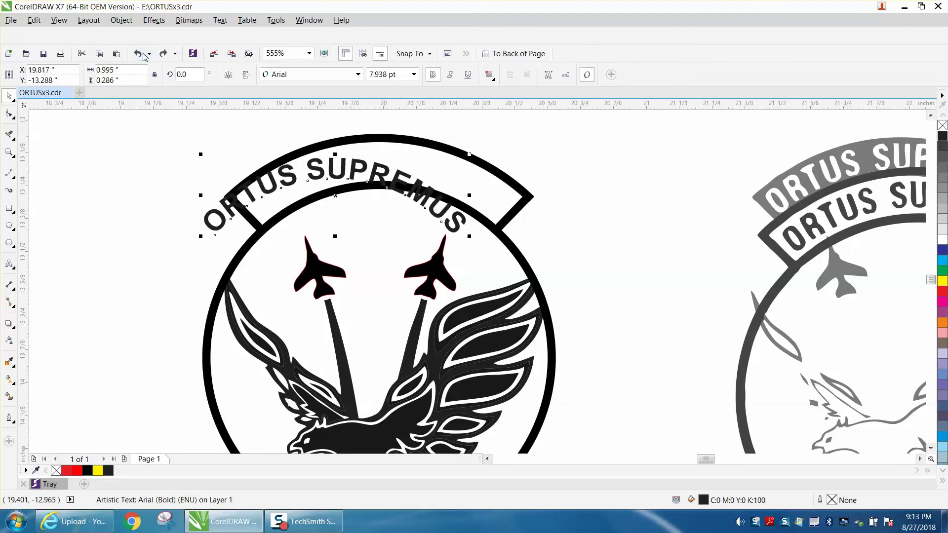
{"action": "left_click", "coordinate": [141, 54]}
{"action": "left_click", "coordinate": [140, 53]}
{"action": "scroll", "coordinate": [390, 153], "scroll_direction": "down", "scroll_amount": 4}
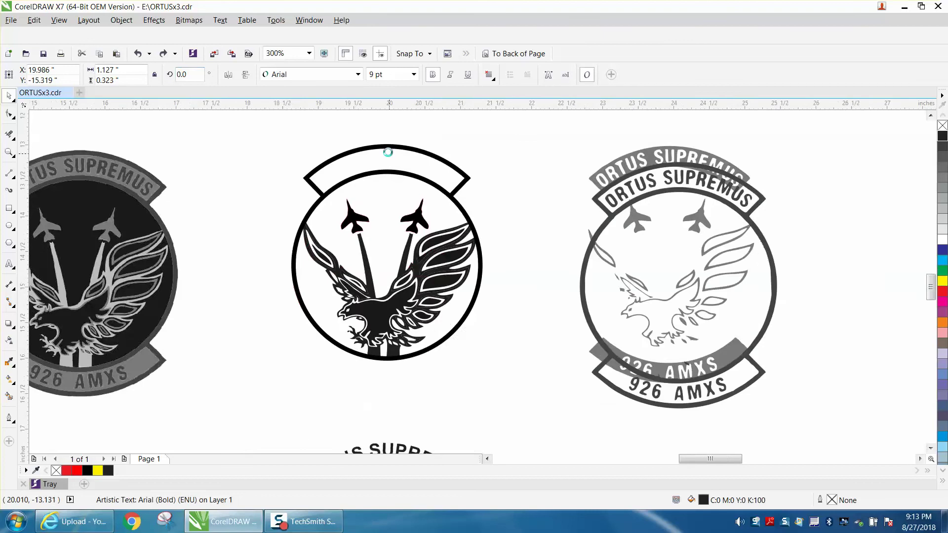
{"action": "left_click", "coordinate": [141, 53]}
{"action": "left_click", "coordinate": [140, 54]}
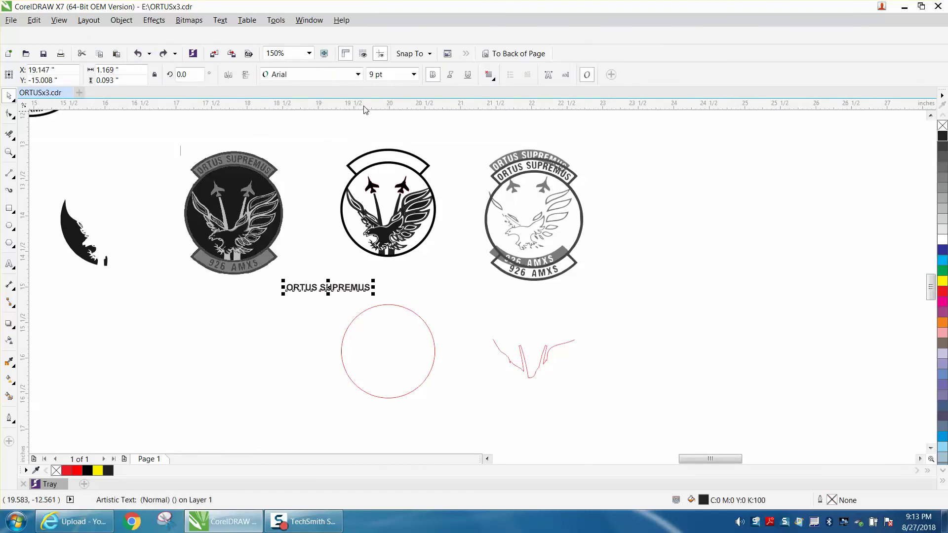
- Set the straight ORTUS SUPREMUS text to 7 pt and fit it centred along the upper arc of the red circle
{"action": "left_click", "coordinate": [414, 74]}
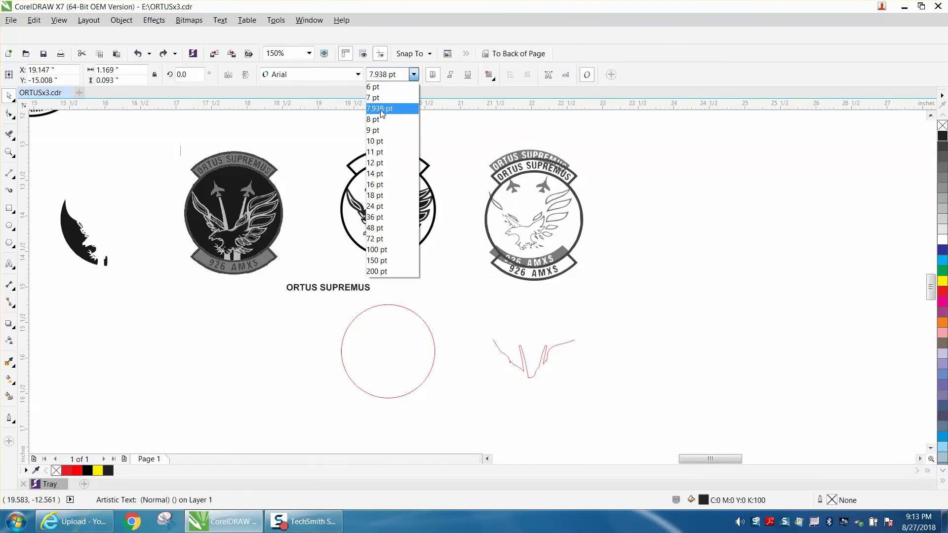
{"action": "left_click", "coordinate": [373, 97]}
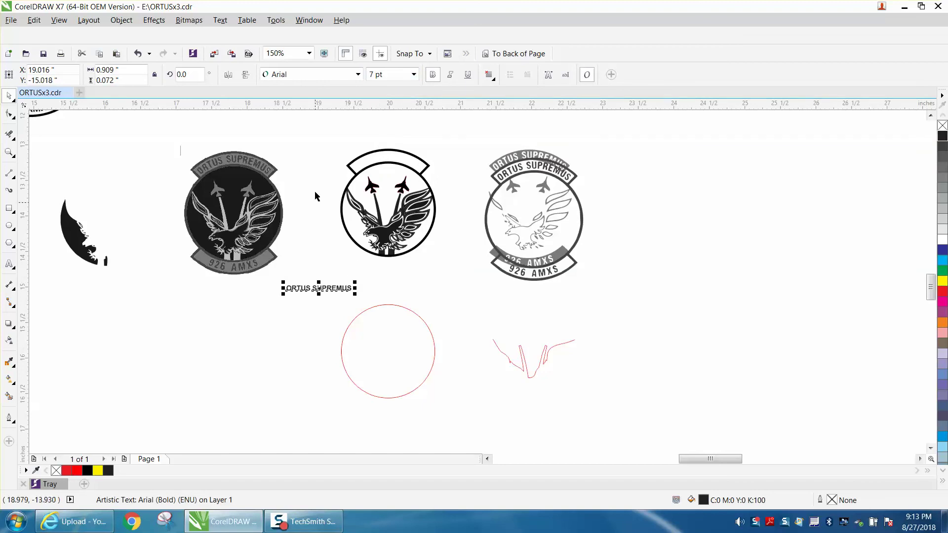
{"action": "left_click", "coordinate": [219, 20]}
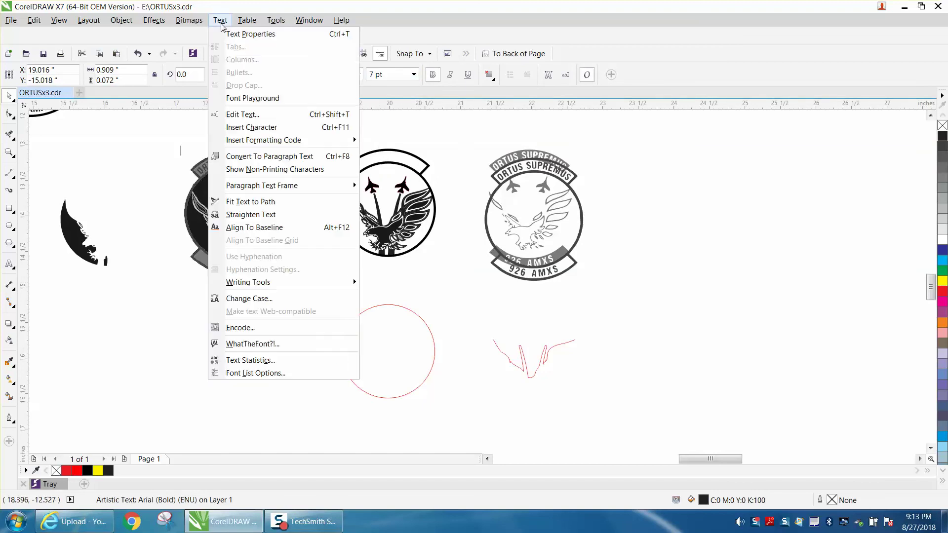
{"action": "left_click", "coordinate": [255, 202]}
{"action": "left_click", "coordinate": [389, 306]}
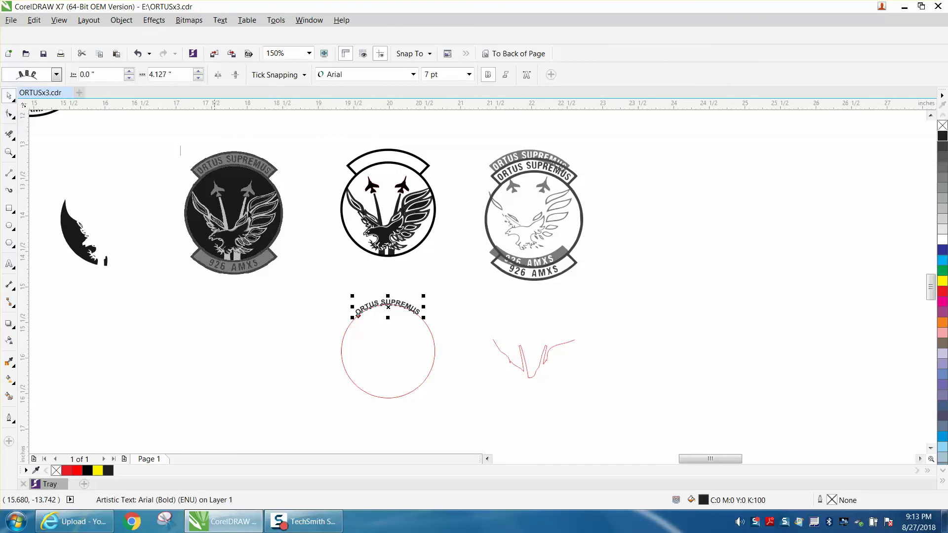
- Break the 7 pt curved text apart from the red circle and move it 2 inches up onto the upper banner
{"action": "left_click_drag", "start_coordinate": [331, 283], "coordinate": [473, 411]}
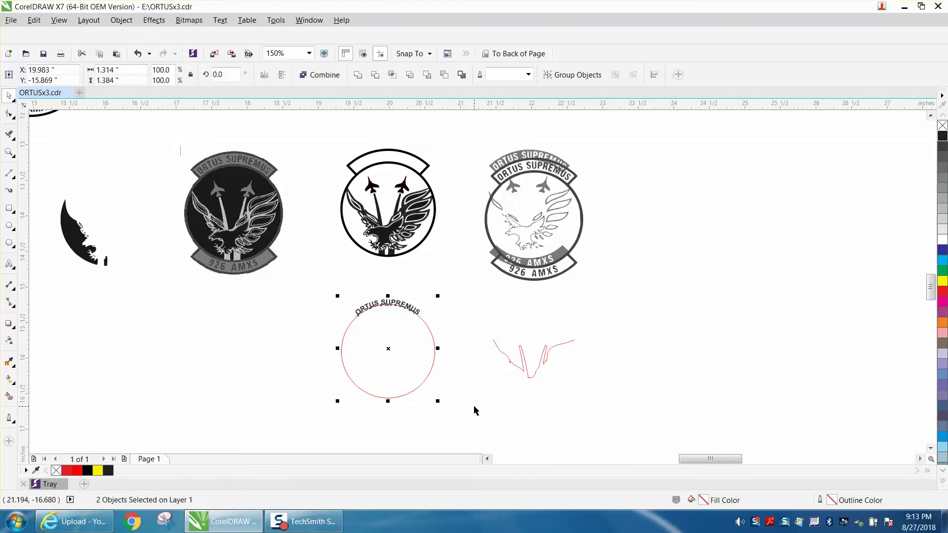
{"action": "left_click", "coordinate": [417, 310]}
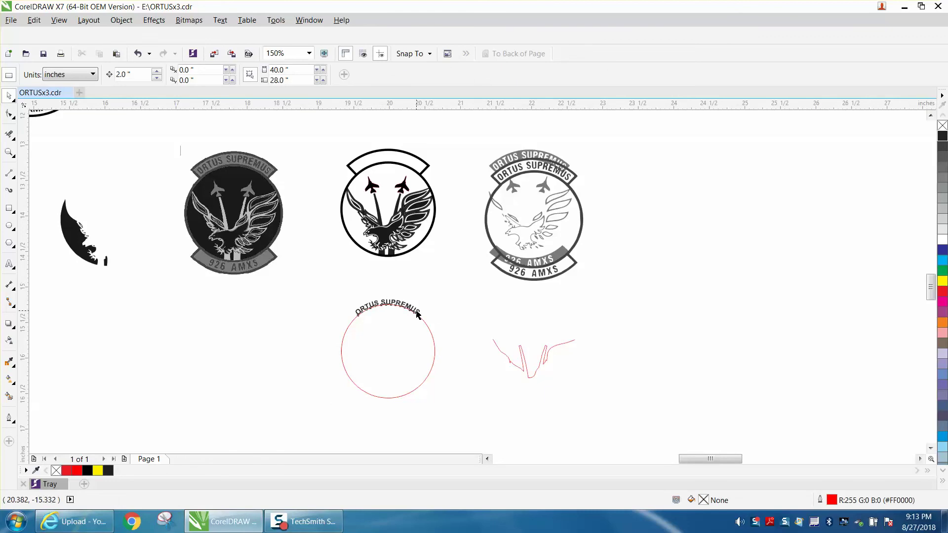
{"action": "key", "text": "Up"}
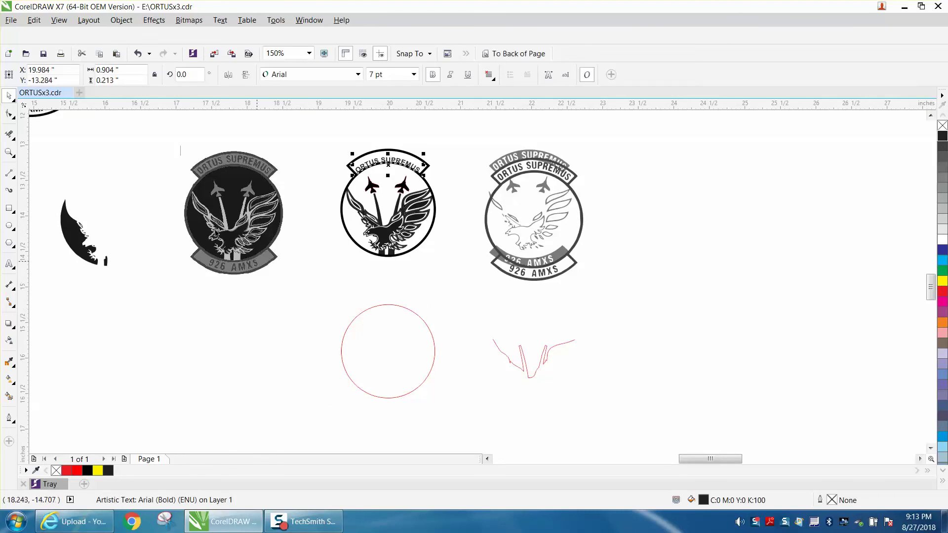
- Set the nudge distance to 0.001 inch and raise the curved text about 0.058 inch, centring it vertically within the upper banner
{"action": "left_click", "coordinate": [9, 153]}
{"action": "left_click_drag", "start_coordinate": [317, 144], "coordinate": [433, 221]}
{"action": "key", "text": "space"}
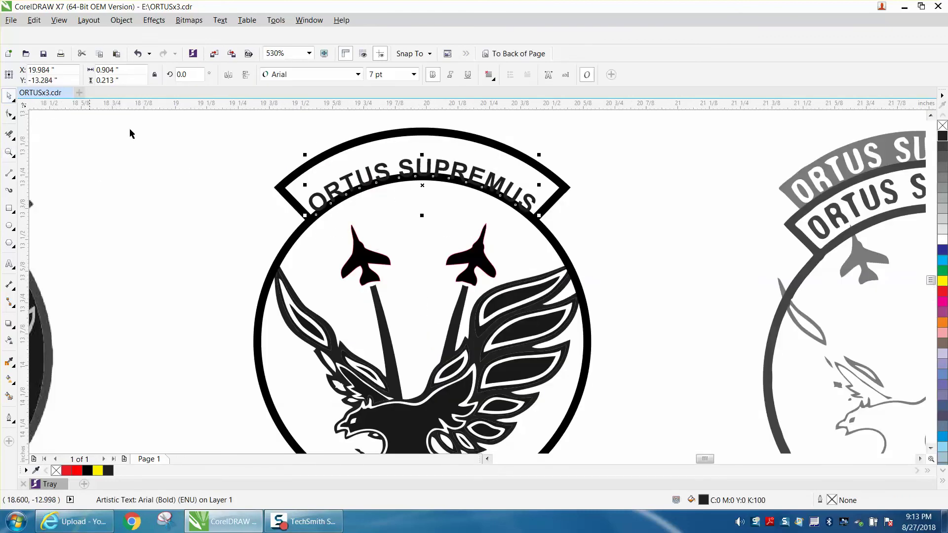
{"action": "left_click", "coordinate": [189, 140]}
{"action": "left_click_drag", "start_coordinate": [131, 74], "coordinate": [98, 74]}
{"action": "key", "text": "BackSpace"}
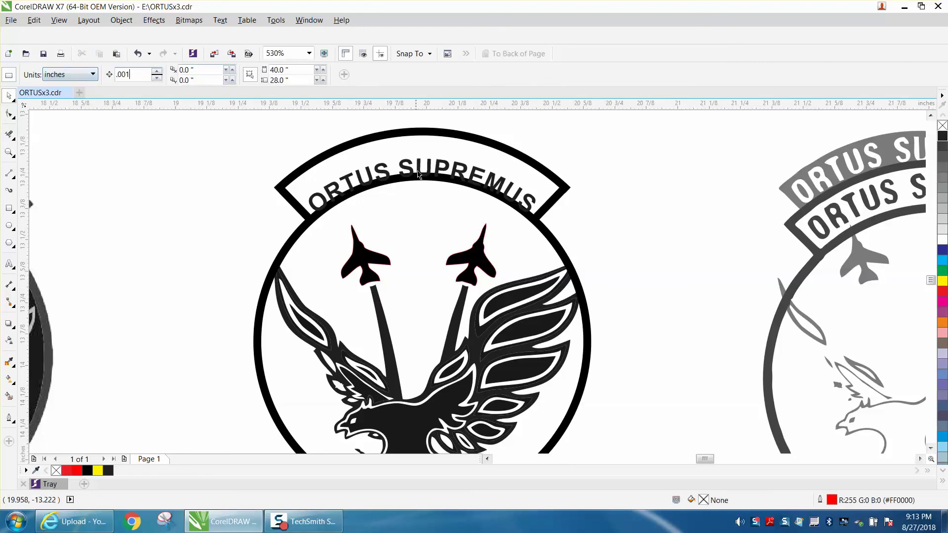
{"action": "left_click", "coordinate": [446, 161]}
{"action": "key", "text": "Up"}
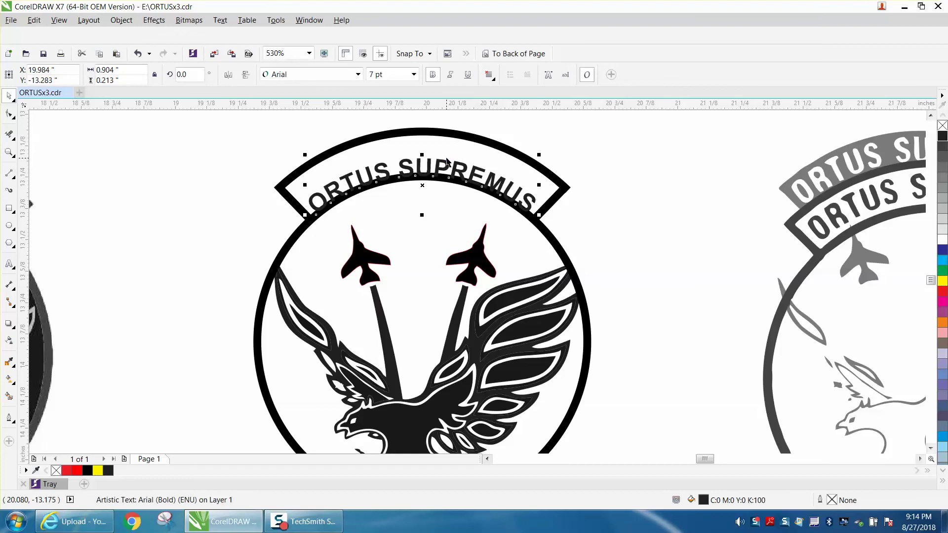
{"action": "key", "text": "Up"}
{"action": "key", "text": "Up"}
{"action": "key", "text": "Up"}
{"action": "key", "text": "Up"}
{"action": "key", "text": "Up"}
{"action": "key", "text": "Up"}
{"action": "key", "text": "Up"}
{"action": "key", "text": "Up"}
{"action": "key", "text": "Up"}
{"action": "key", "text": "Up"}
{"action": "key", "text": "Up"}
{"action": "key", "text": "Up"}
{"action": "key", "text": "Up"}
{"action": "key", "text": "Up"}
{"action": "key", "text": "Up"}
{"action": "key", "text": "Up"}
{"action": "key", "text": "Up"}
{"action": "key", "text": "Up"}
{"action": "key", "text": "Up"}
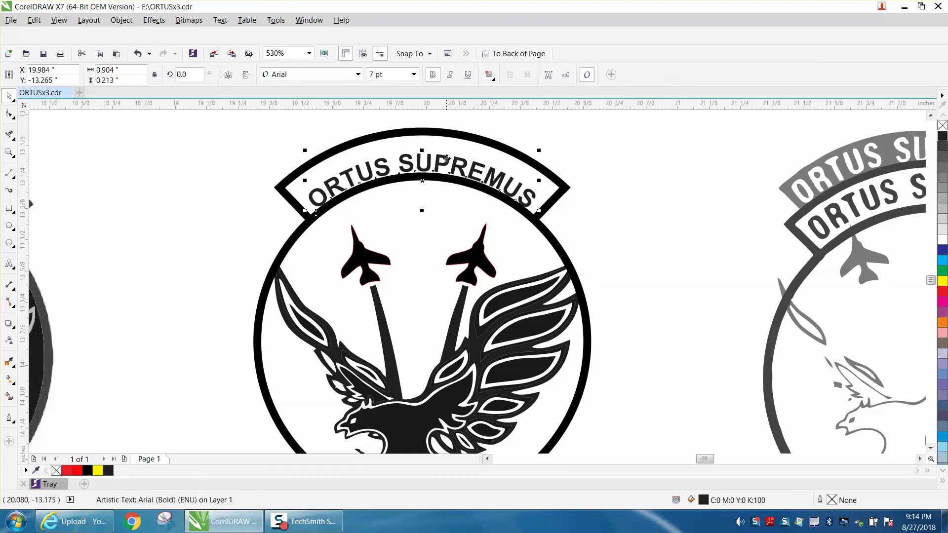
{"action": "key", "text": "Up"}
{"action": "key", "text": "Up"}
{"action": "key", "text": "Up"}
{"action": "key", "text": "Up"}
{"action": "key", "text": "Up"}
{"action": "key", "text": "Up"}
{"action": "key", "text": "Up"}
{"action": "key", "text": "Up"}
{"action": "key", "text": "Up"}
{"action": "key", "text": "Up"}
{"action": "key", "text": "Up"}
{"action": "key", "text": "Up"}
{"action": "key", "text": "Up"}
{"action": "key", "text": "Up"}
{"action": "key", "text": "Up"}
{"action": "key", "text": "Up"}
{"action": "key", "text": "Up"}
{"action": "key", "text": "Up"}
{"action": "key", "text": "Up"}
{"action": "key", "text": "Up"}
{"action": "key", "text": "Up"}
{"action": "key", "text": "Up"}
{"action": "key", "text": "Up"}
{"action": "key", "text": "Up"}
{"action": "key", "text": "Up"}
{"action": "key", "text": "Up"}
{"action": "key", "text": "Up"}
{"action": "key", "text": "Up"}
{"action": "key", "text": "Up"}
{"action": "key", "text": "Up"}
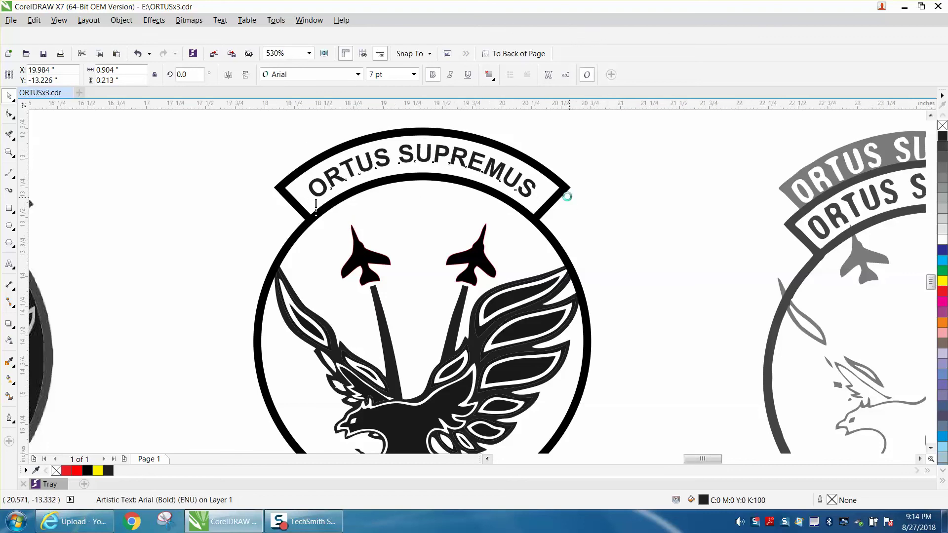
{"action": "scroll", "coordinate": [567, 196], "scroll_direction": "down", "scroll_amount": 2}
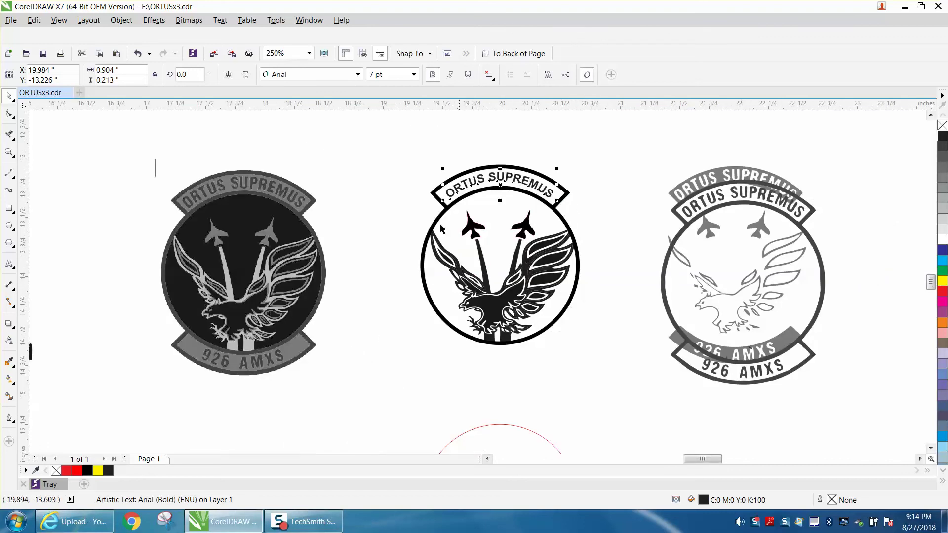
{"action": "left_click", "coordinate": [393, 211]}
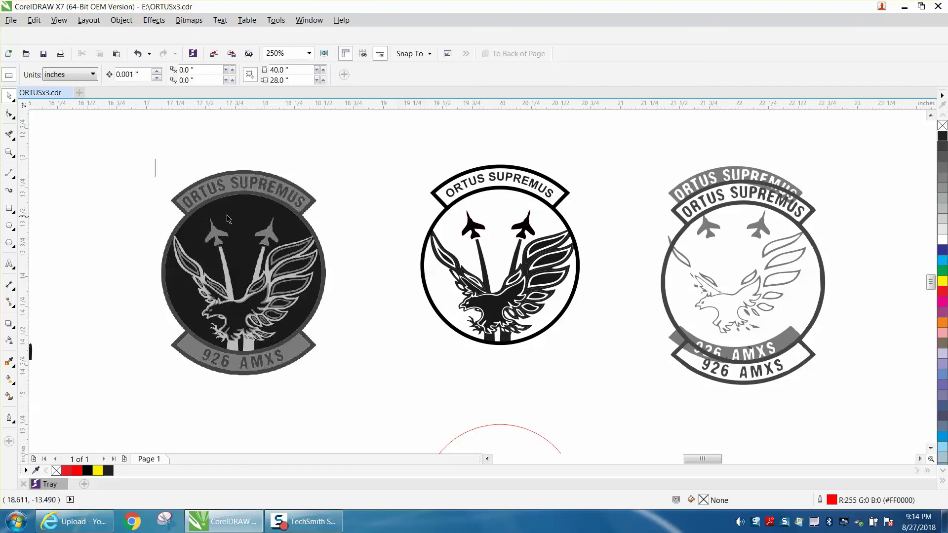
- Remove the fill from the grouped eagle and jets and give the group a red hairline outline
{"action": "left_click", "coordinate": [10, 152]}
{"action": "left_click_drag", "start_coordinate": [394, 144], "coordinate": [619, 331]}
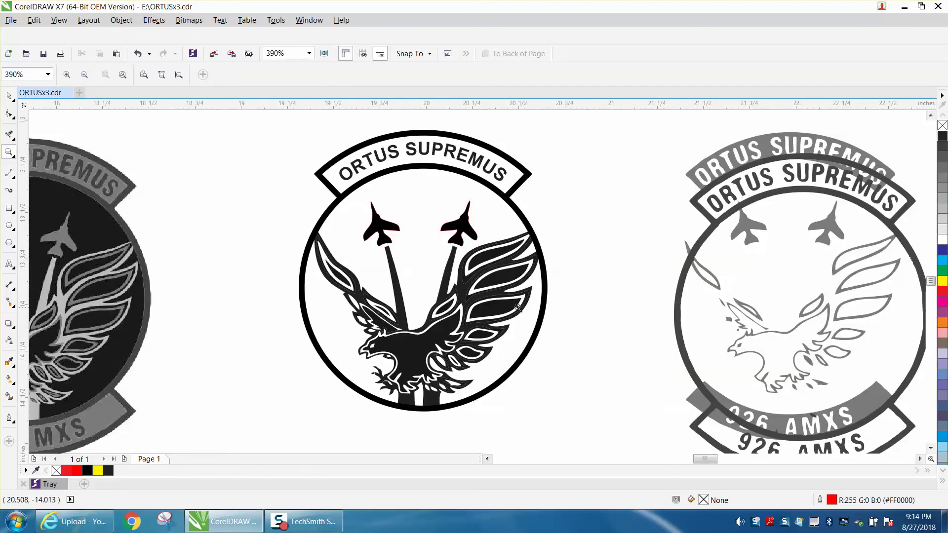
{"action": "left_click", "coordinate": [9, 96]}
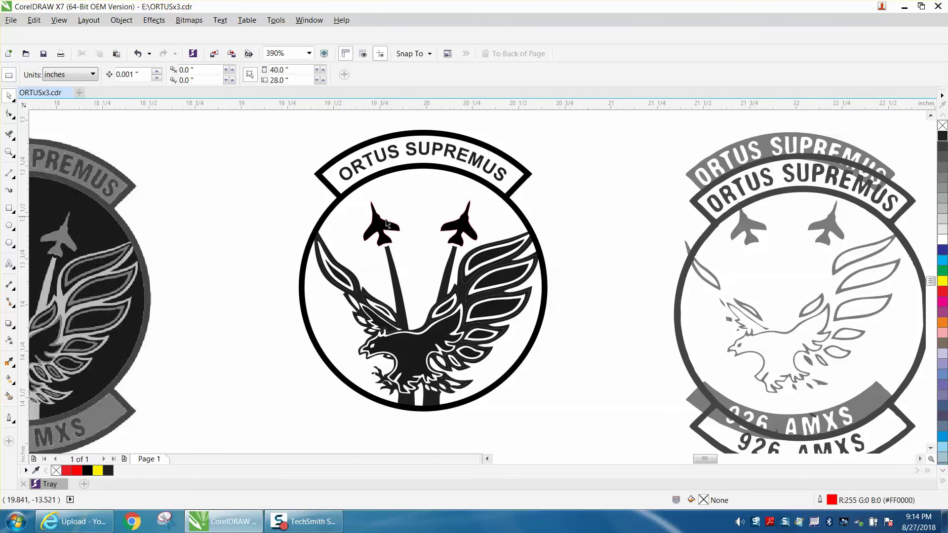
{"action": "left_click", "coordinate": [402, 297]}
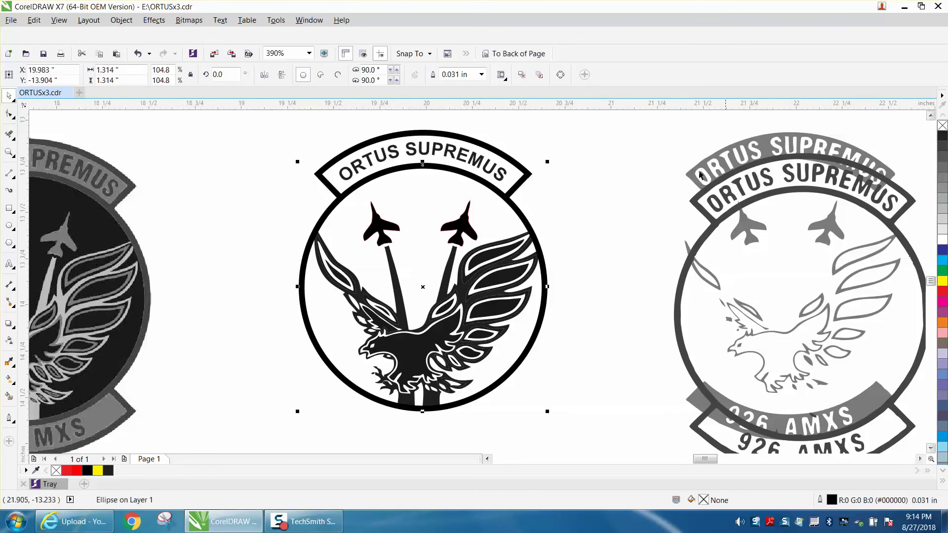
{"action": "left_click", "coordinate": [609, 207]}
{"action": "left_click", "coordinate": [487, 262]}
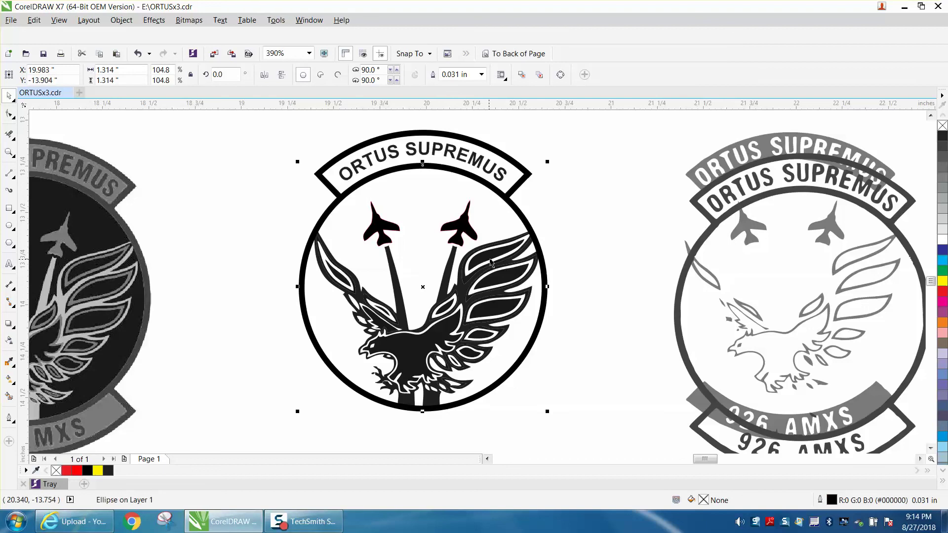
{"action": "left_click", "coordinate": [562, 211]}
{"action": "left_click", "coordinate": [526, 225]}
{"action": "left_click", "coordinate": [580, 181]}
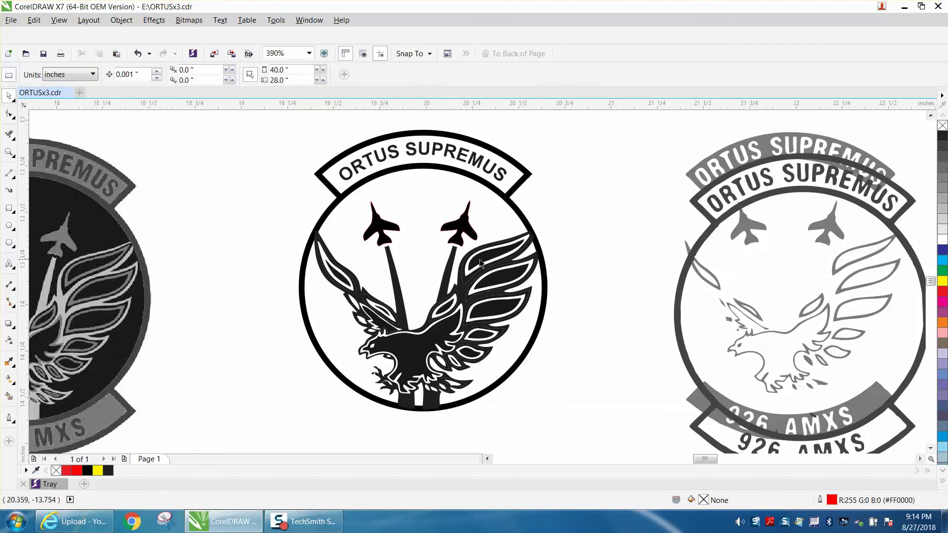
{"action": "left_click", "coordinate": [452, 258]}
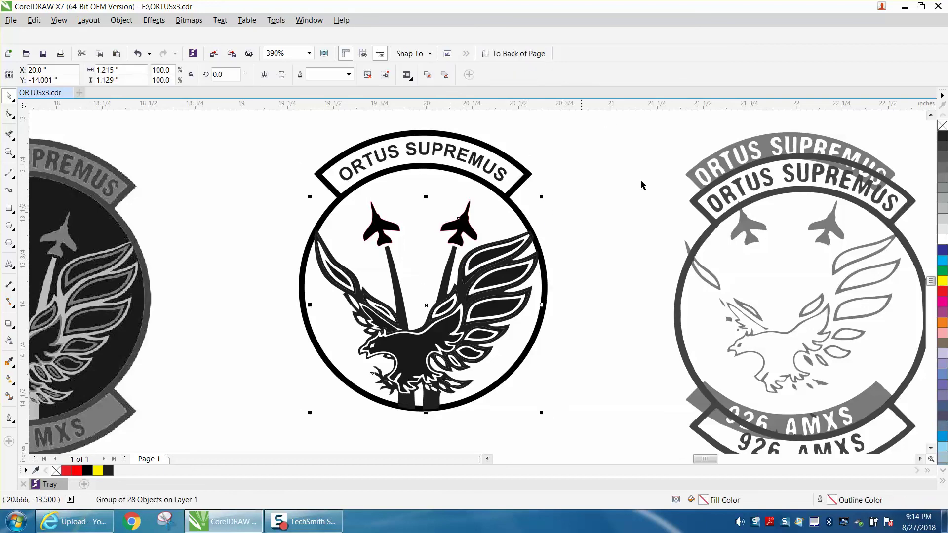
{"action": "left_click", "coordinate": [942, 126]}
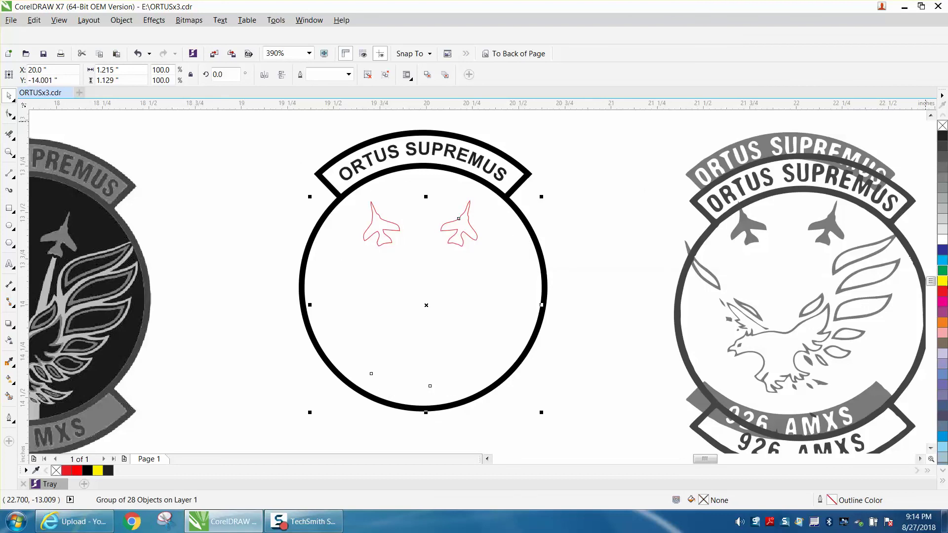
{"action": "right_click", "coordinate": [942, 295]}
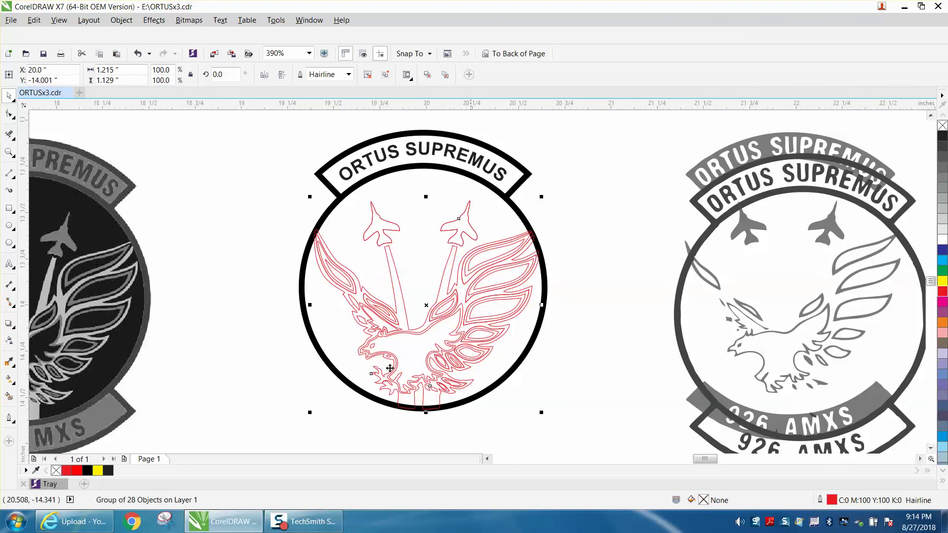
- Smart-fill the background around the eagle and jets, the smoke trails and the eagle's body with black
{"action": "left_click", "coordinate": [9, 396]}
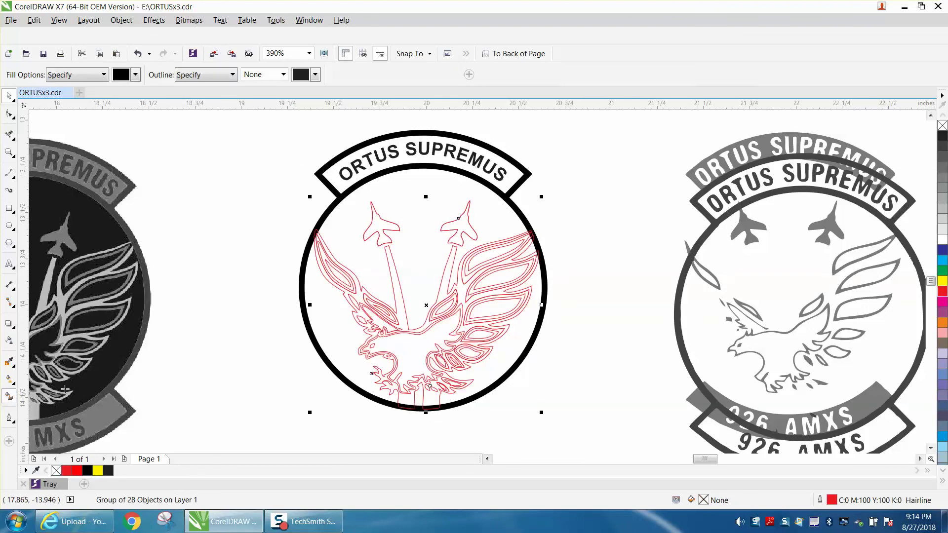
{"action": "left_click", "coordinate": [347, 255]}
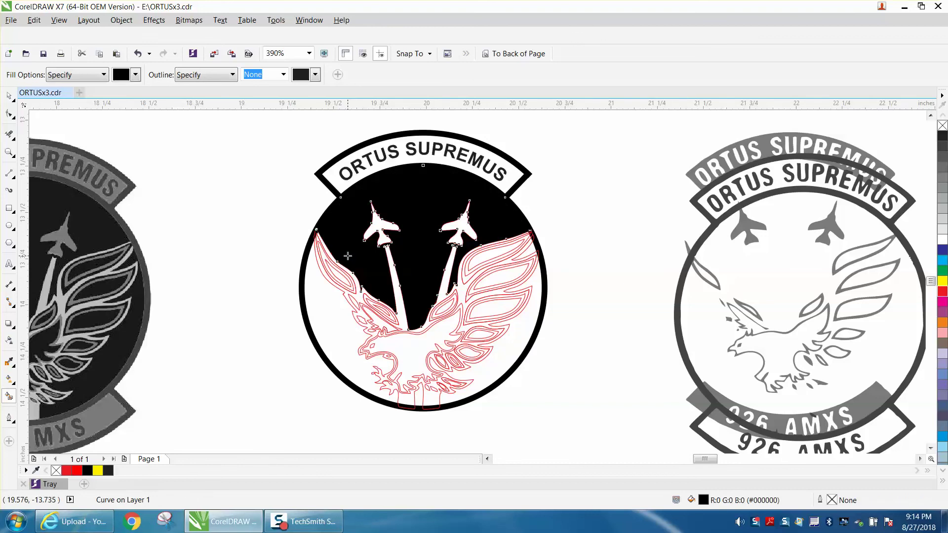
{"action": "left_click", "coordinate": [319, 298]}
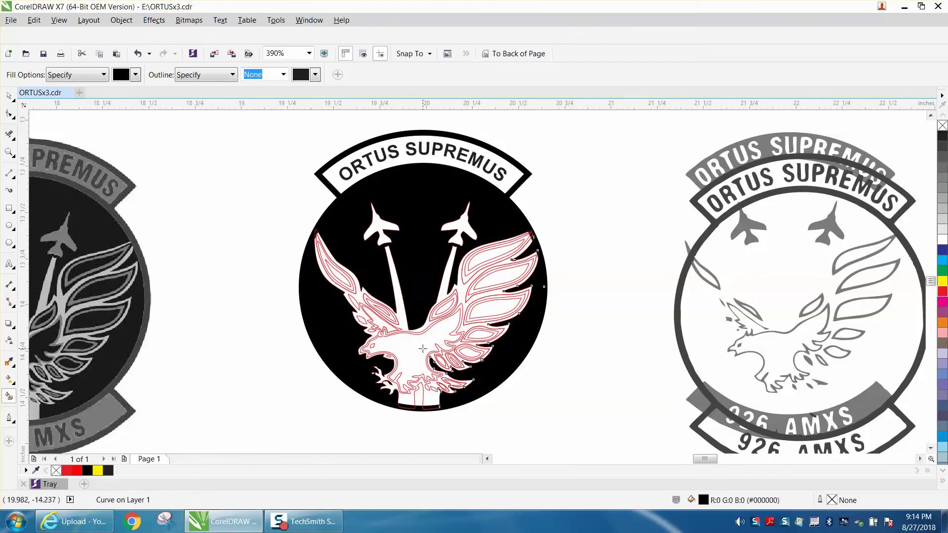
{"action": "left_click", "coordinate": [404, 368]}
{"action": "left_click", "coordinate": [429, 399]}
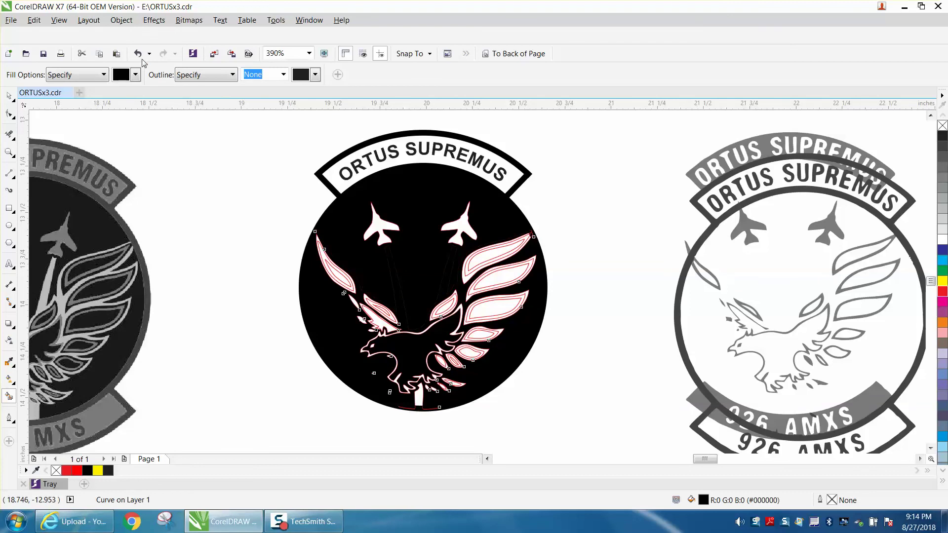
- Undo the black smart fills, the red outline and the fill removal on the eagle and jets
{"action": "left_click", "coordinate": [139, 55]}
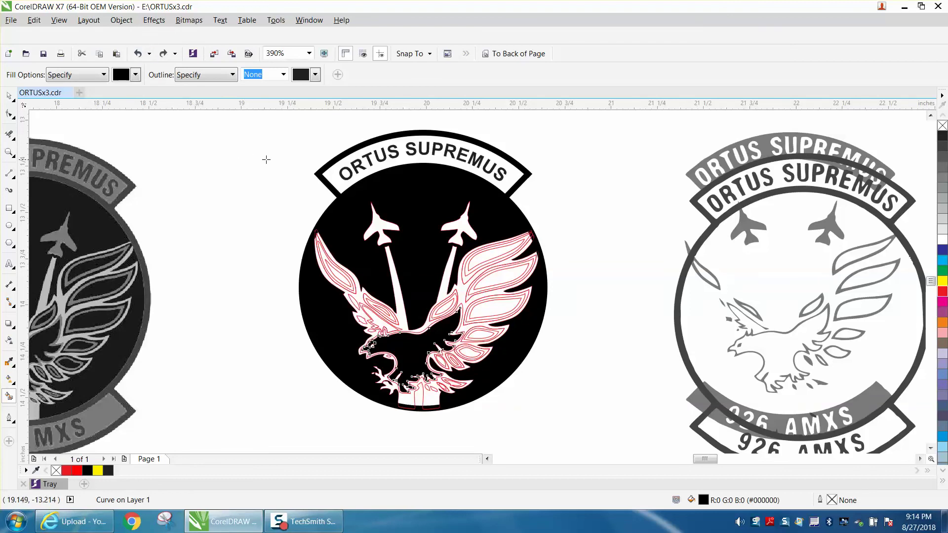
{"action": "left_click", "coordinate": [138, 53]}
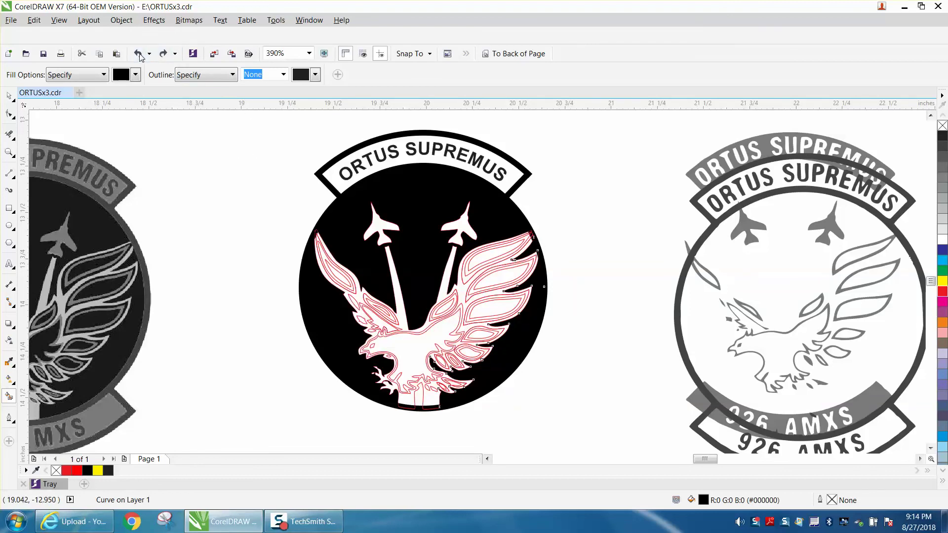
{"action": "left_click", "coordinate": [138, 54]}
{"action": "left_click", "coordinate": [138, 54]}
{"action": "left_click", "coordinate": [138, 53]}
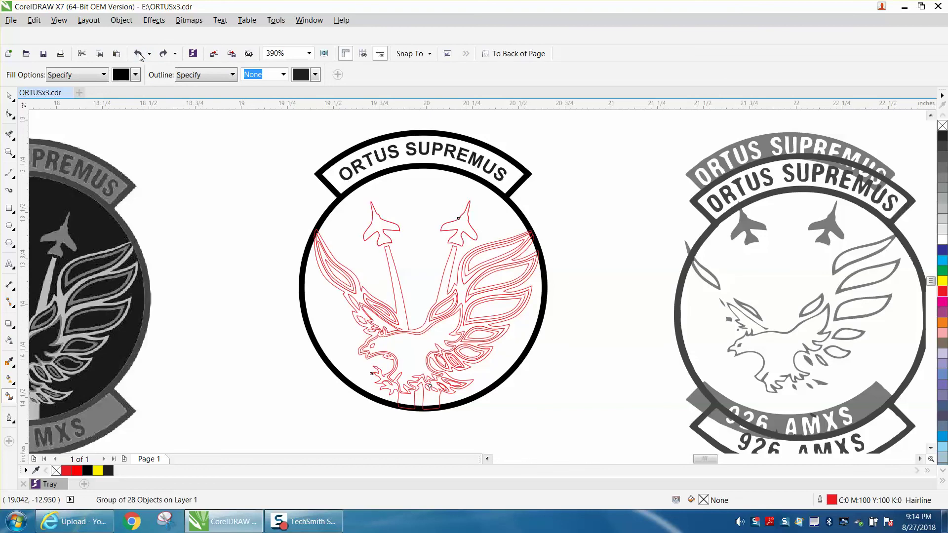
{"action": "left_click", "coordinate": [139, 54]}
{"action": "left_click", "coordinate": [139, 54]}
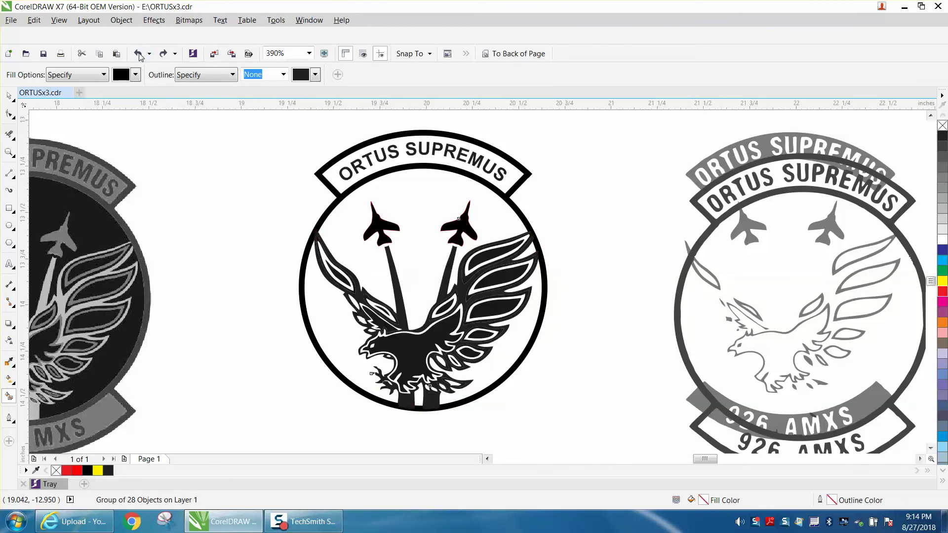
- Remove the outline from the grouped eagle and jets, keeping their black fill
{"action": "left_click", "coordinate": [9, 95]}
{"action": "left_click_drag", "start_coordinate": [269, 192], "coordinate": [495, 251]}
{"action": "left_click", "coordinate": [471, 233]}
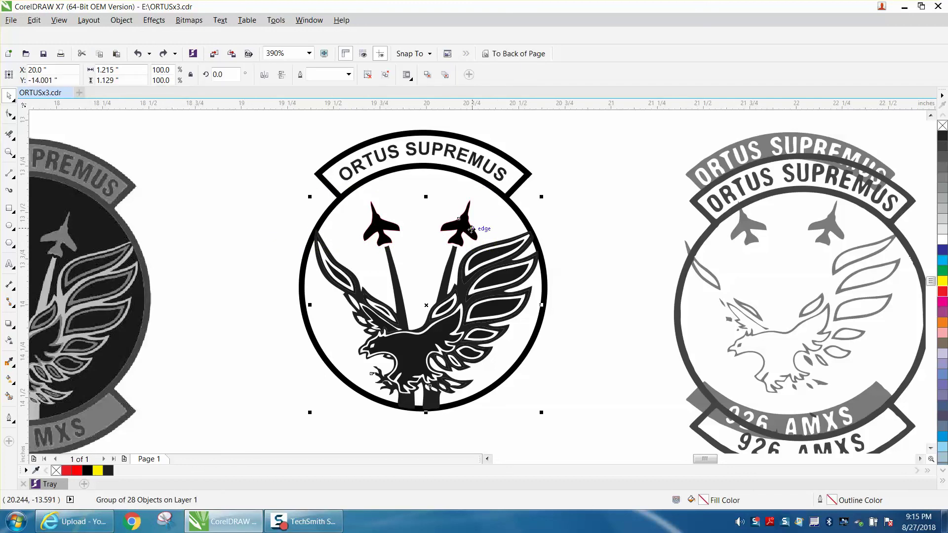
{"action": "right_click", "coordinate": [943, 127]}
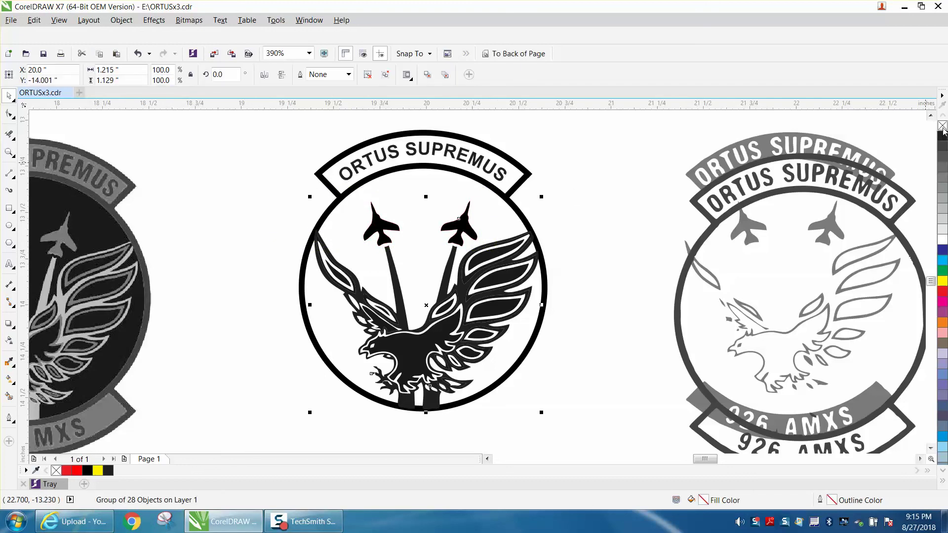
{"action": "left_click", "coordinate": [618, 173]}
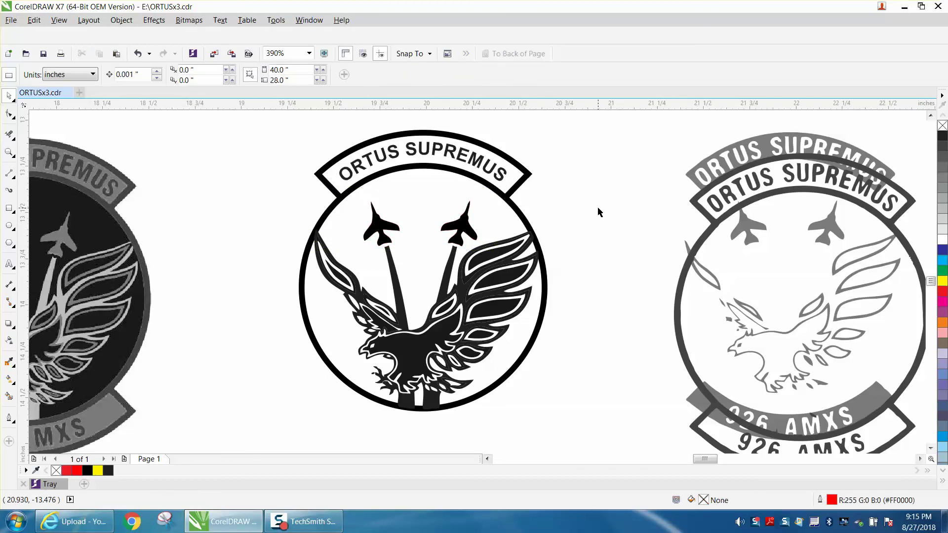